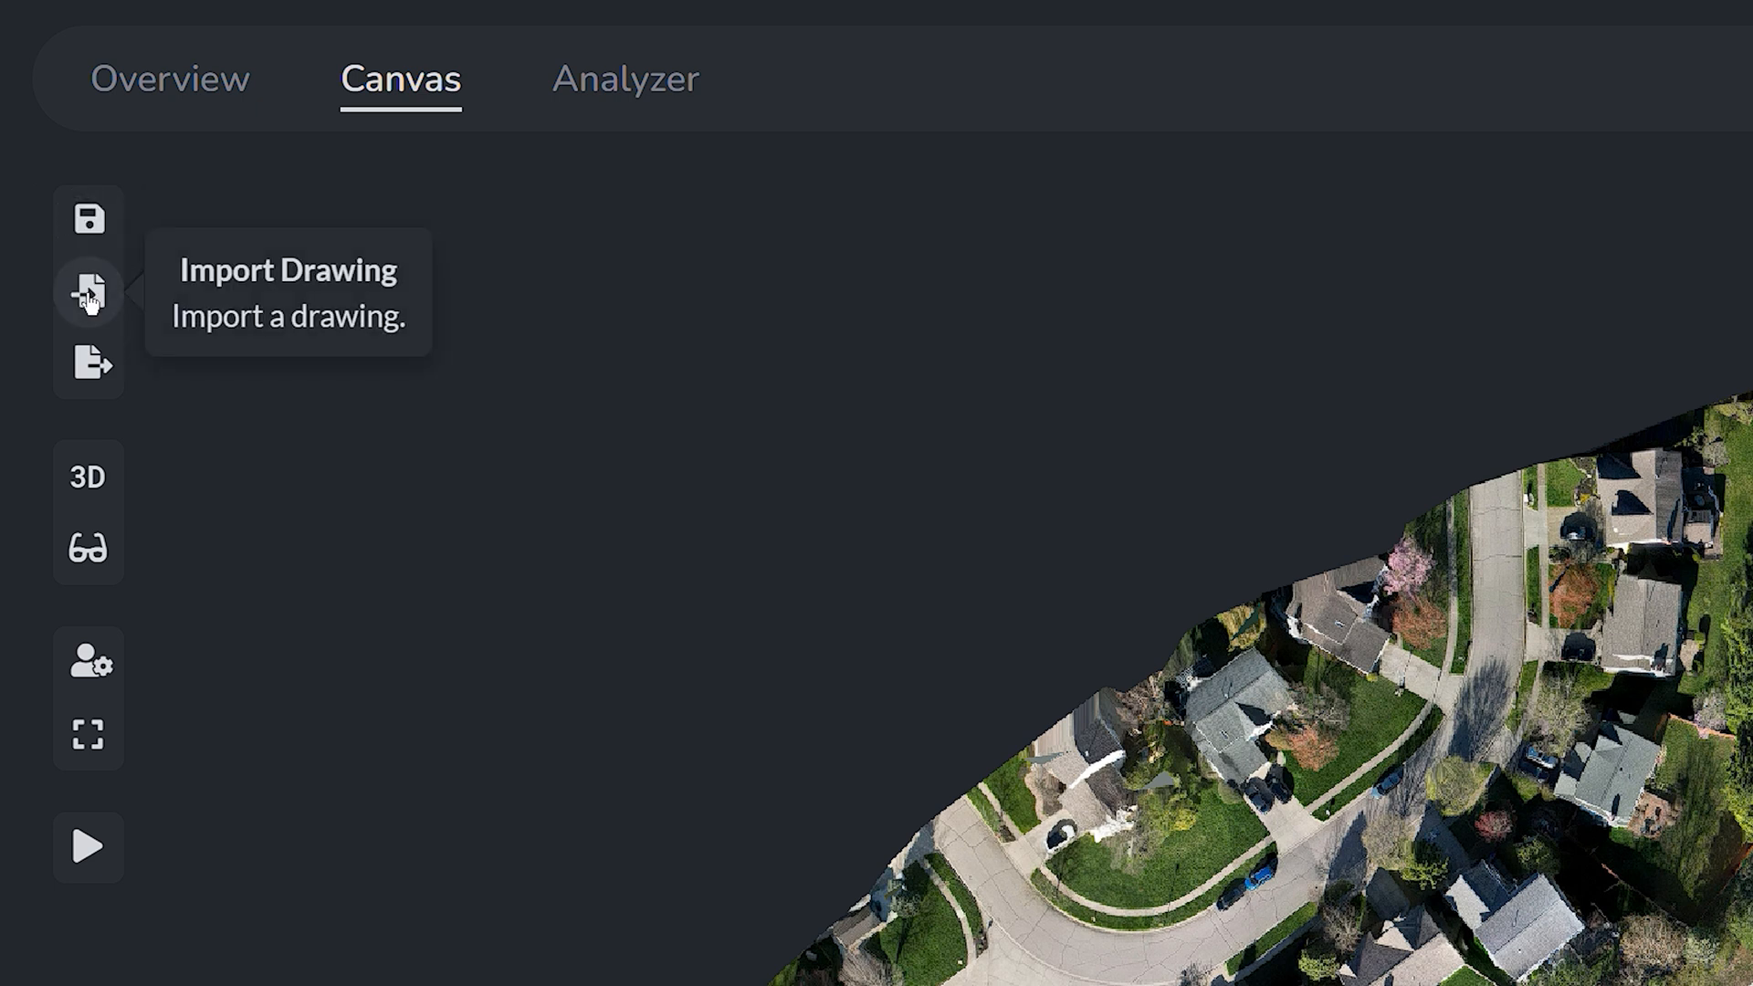
Step: Browse the export formats and 2D/2D Classic map views, then show the Autosave and Hover Tooltips settings
click(87, 385)
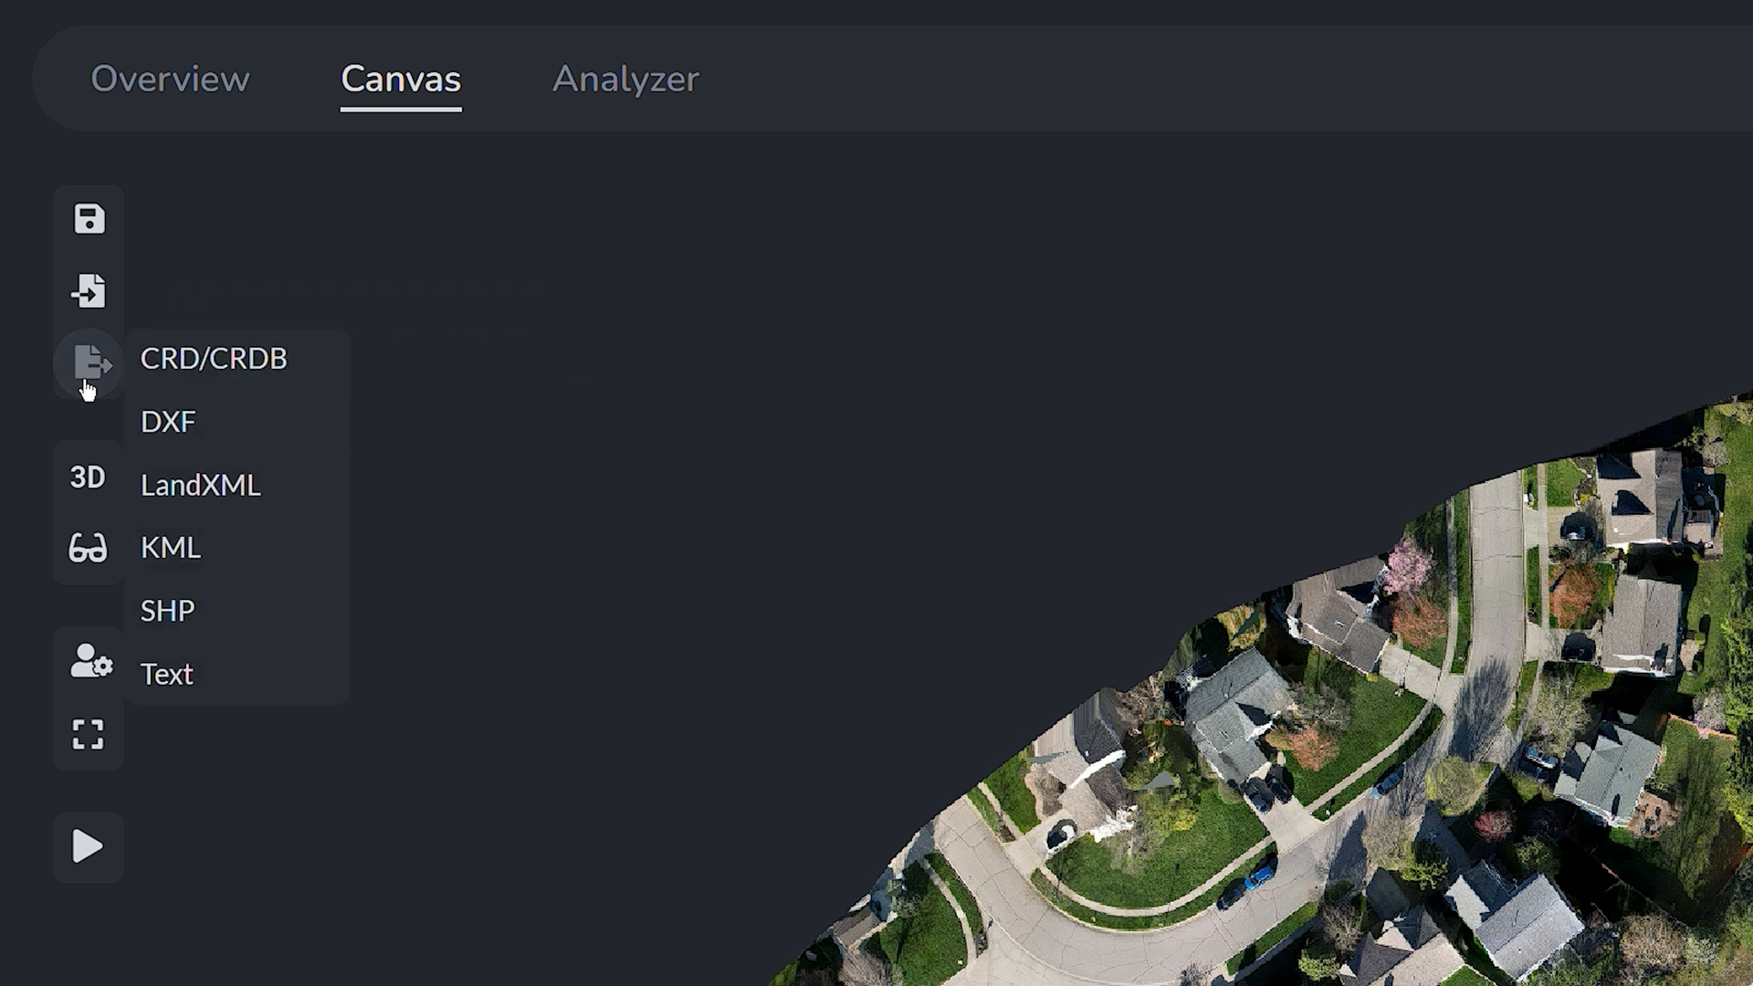
click(90, 500)
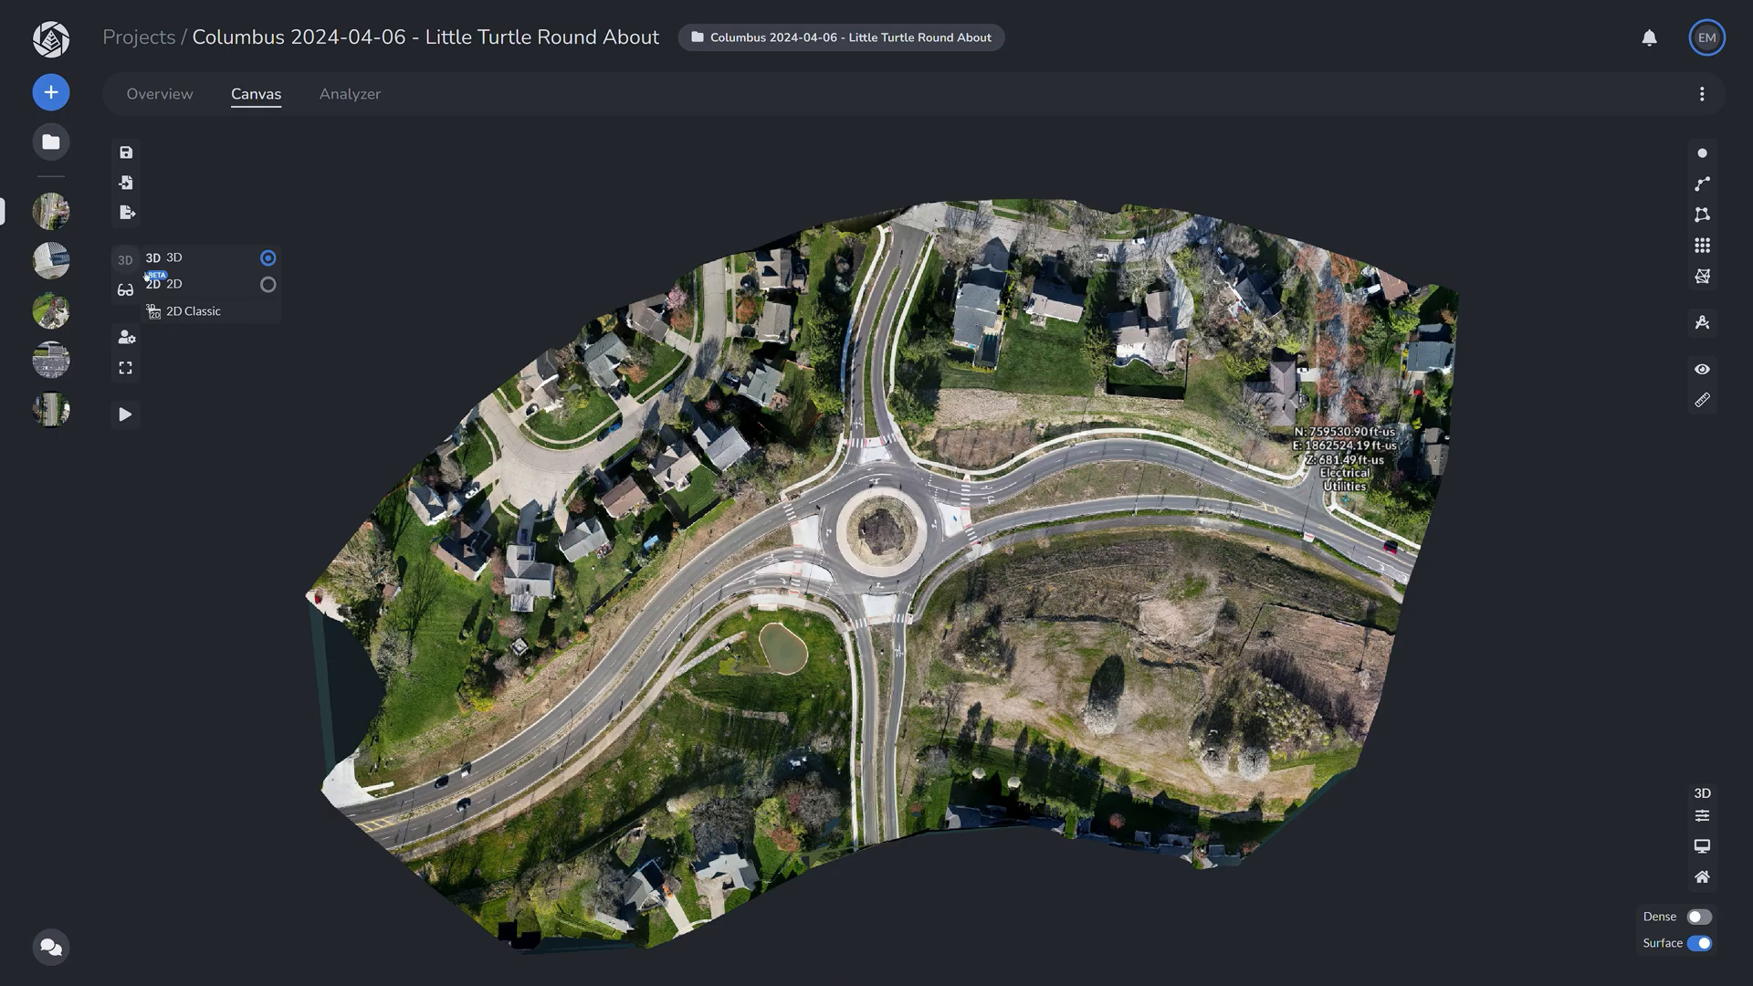
click(180, 285)
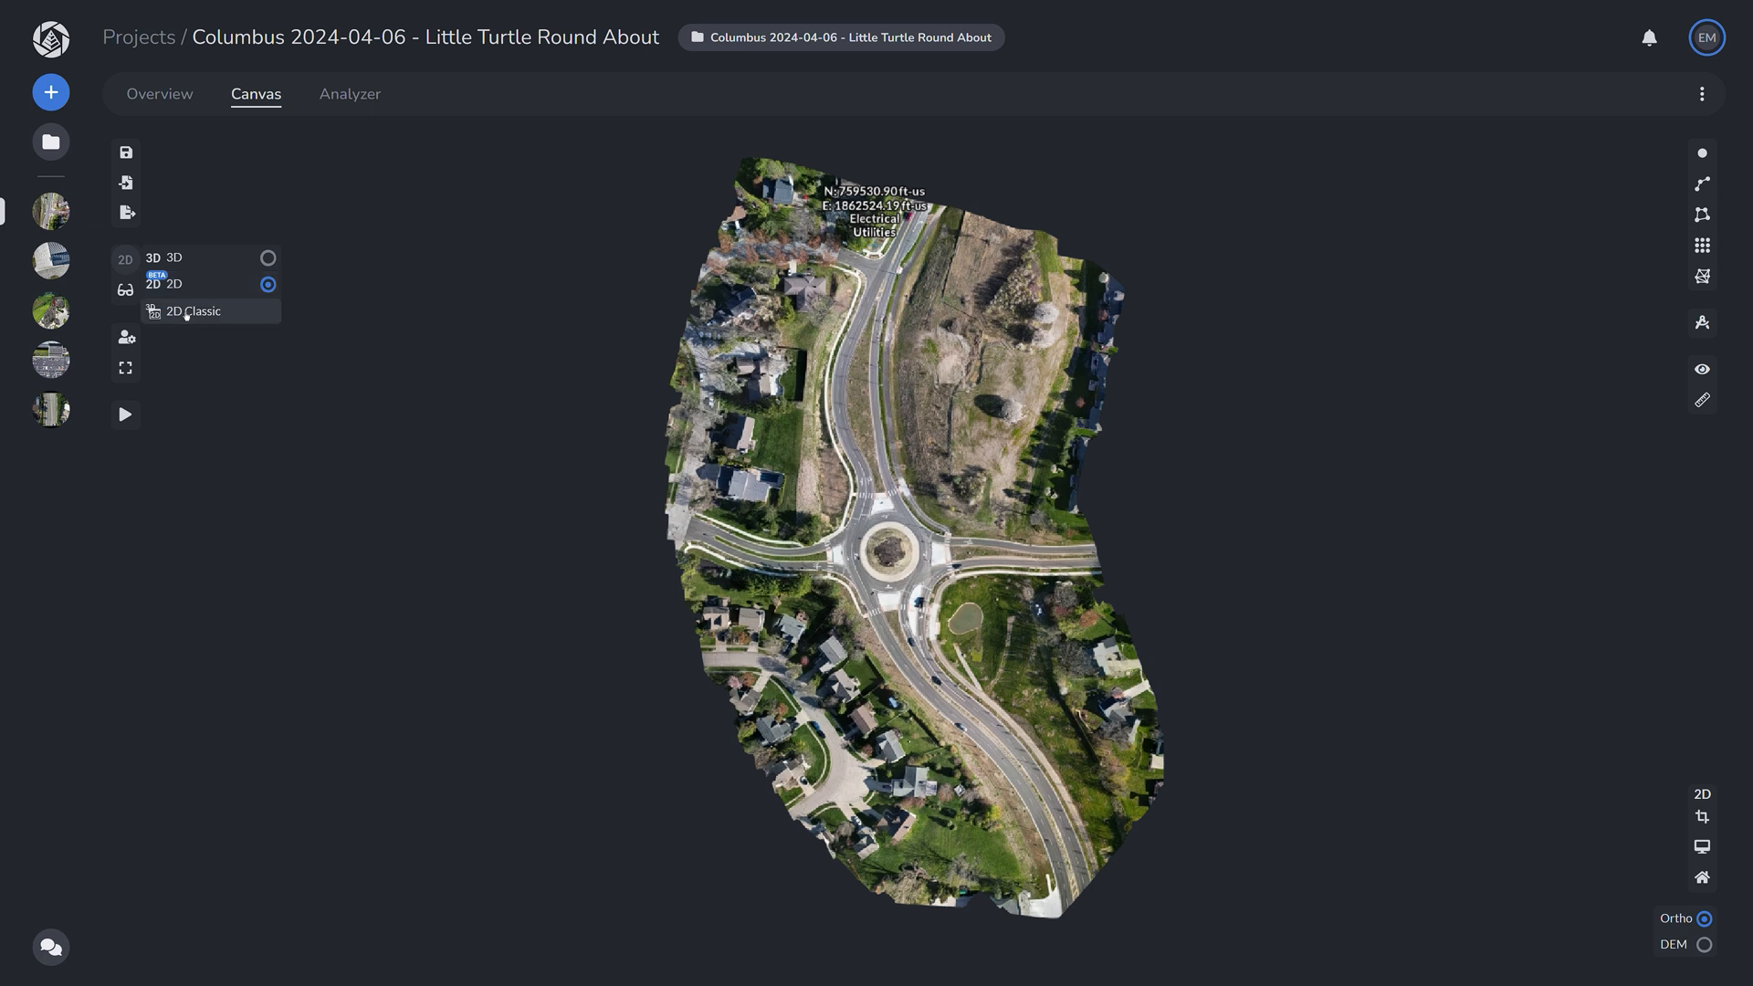
click(186, 313)
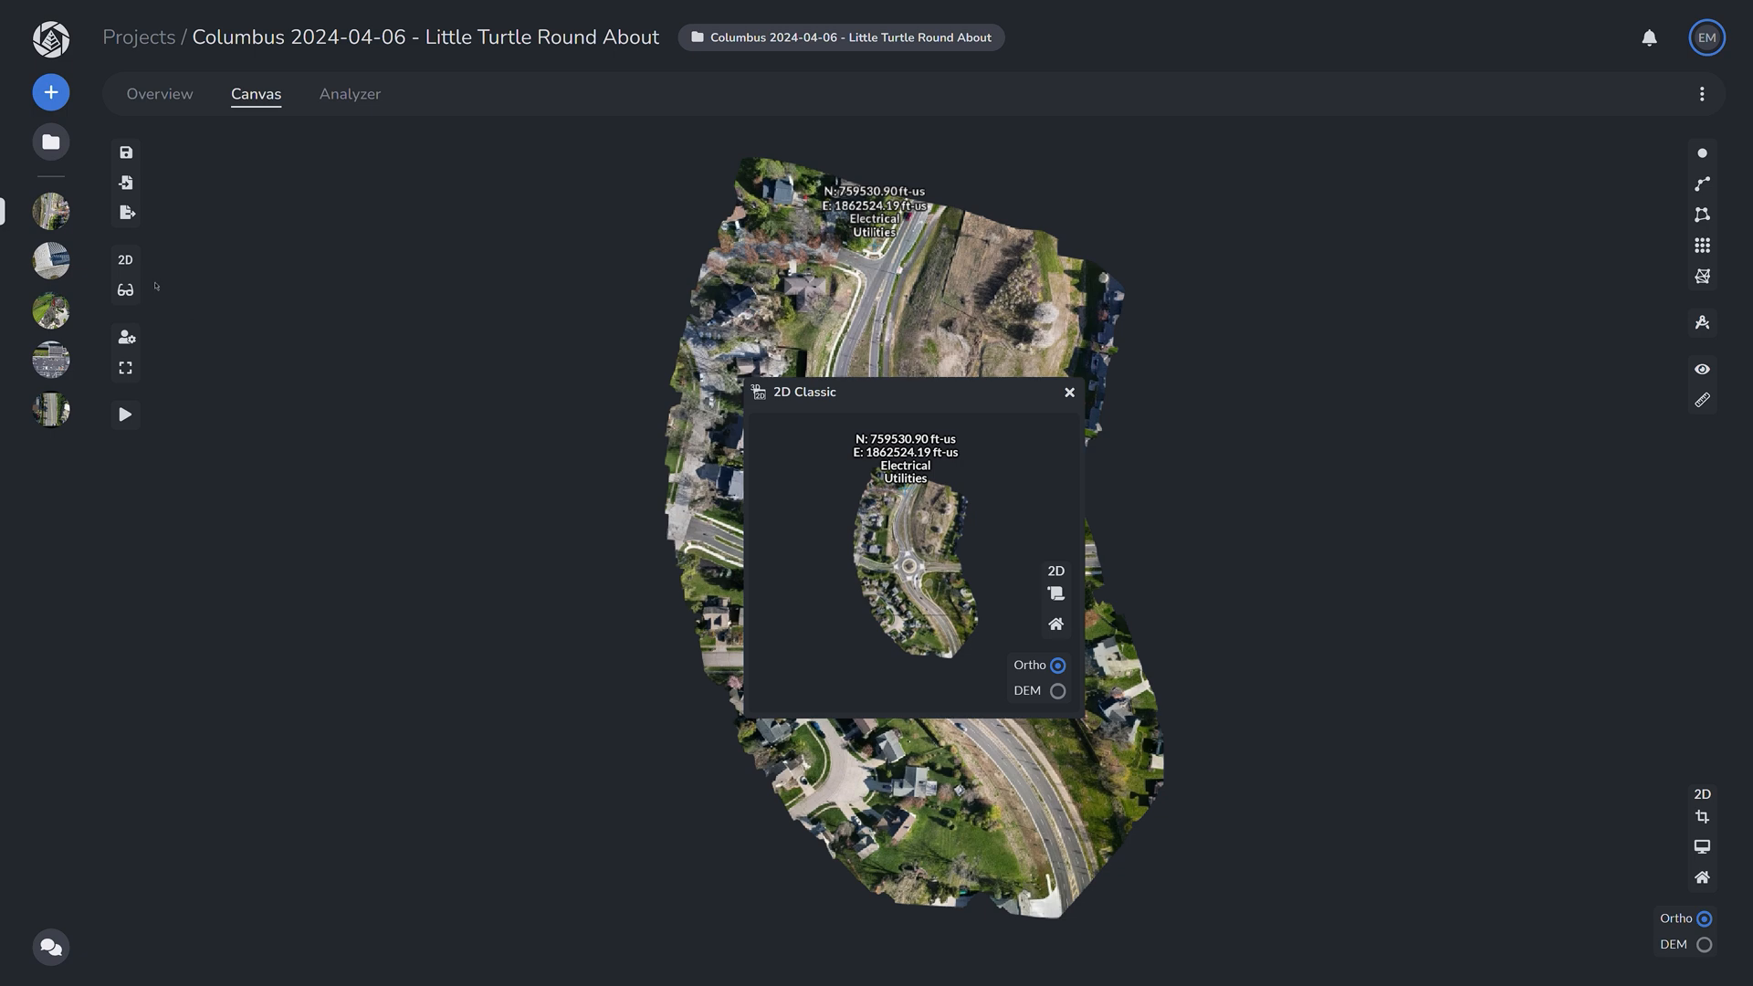
click(1070, 393)
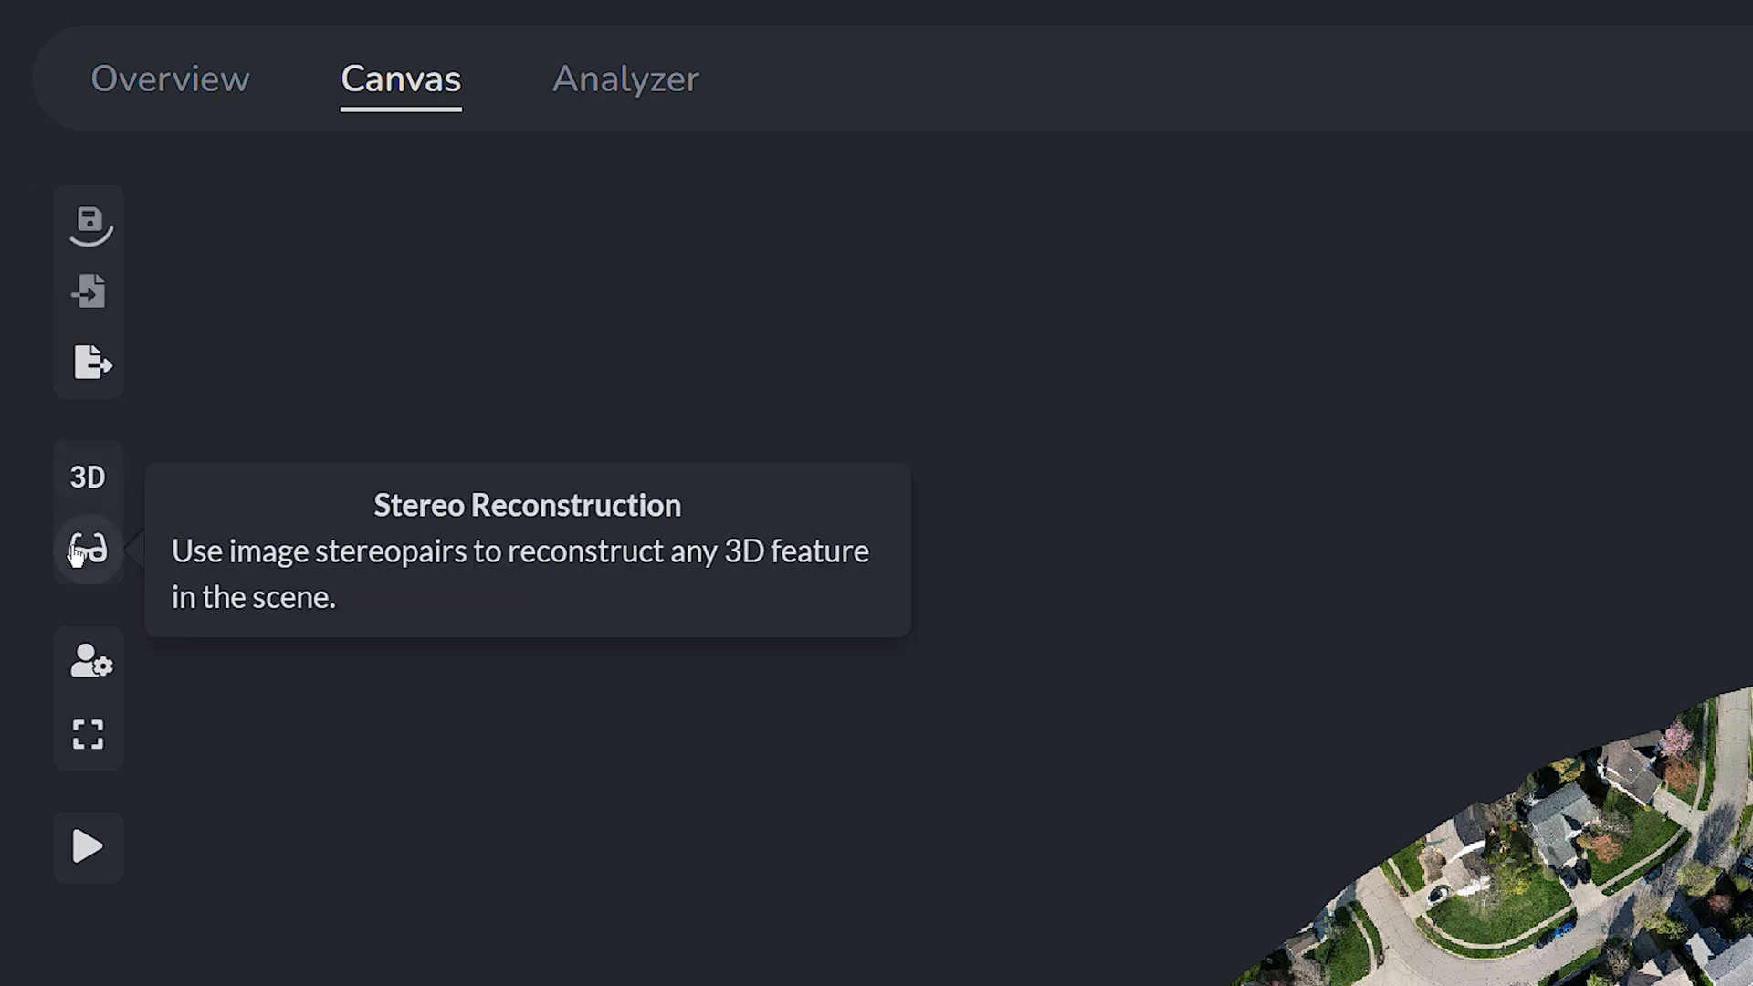
click(105, 669)
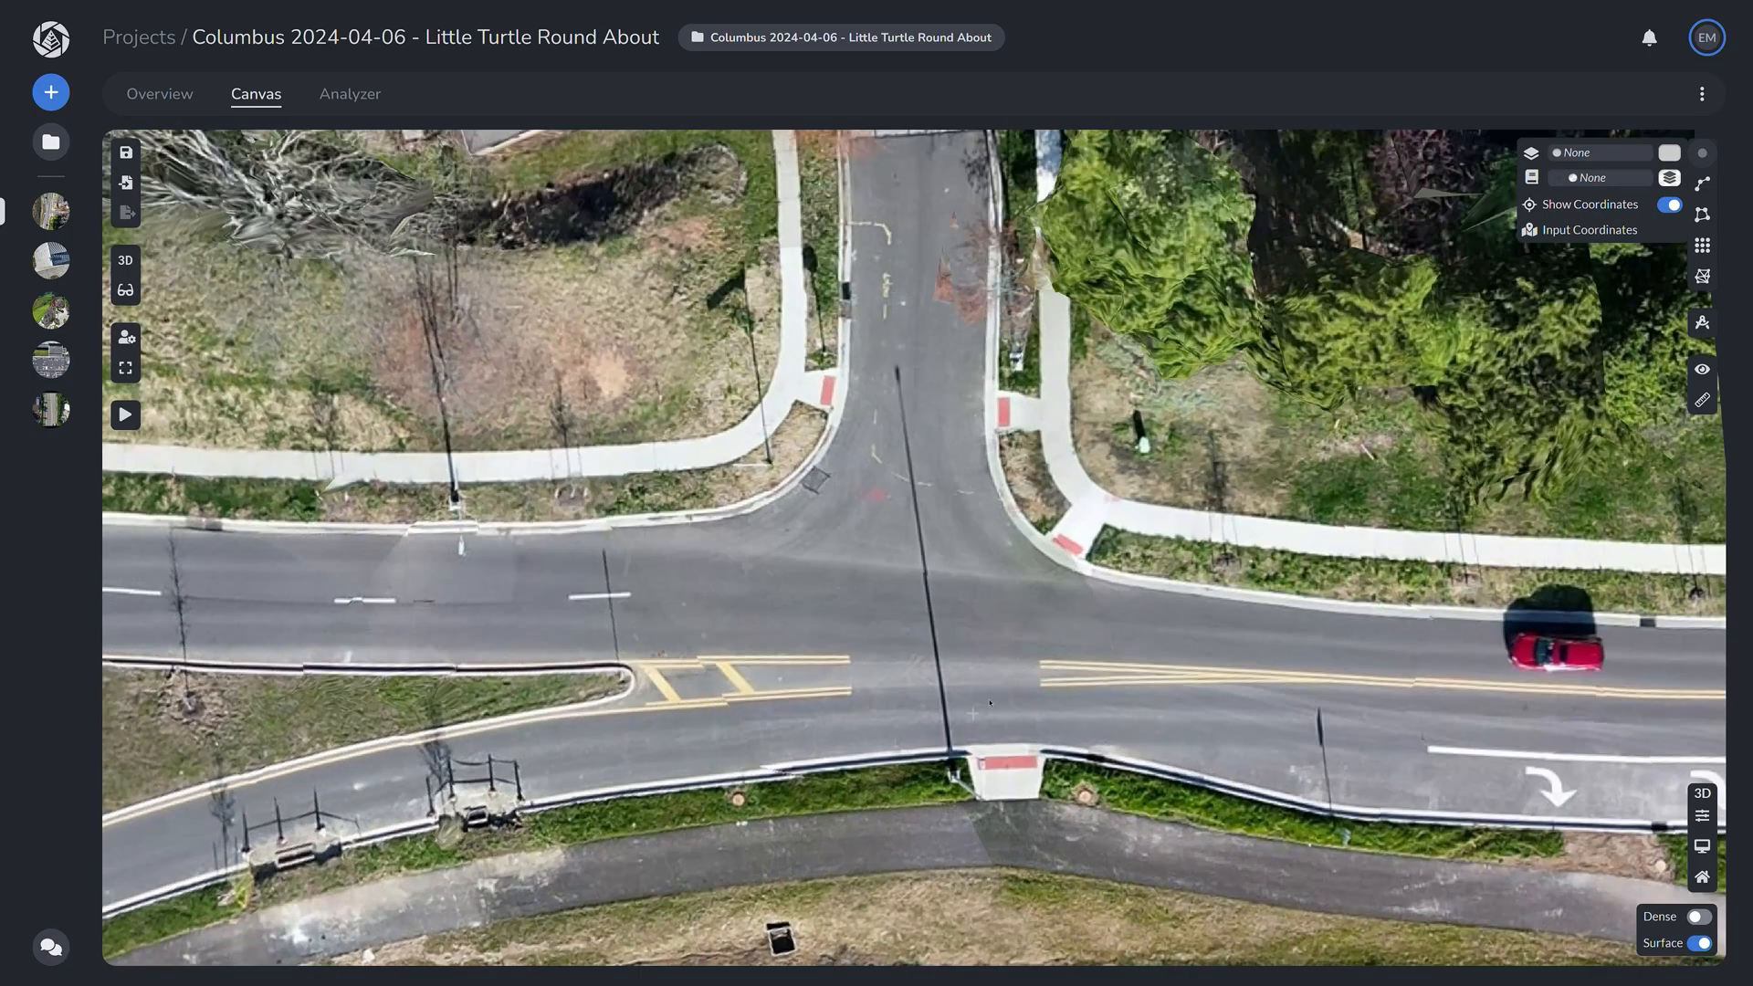
Step: Zoom to the road intersection and create the 'Electrical' layer and 'Utilities' feature code
scroll(1062, 644, up, 3)
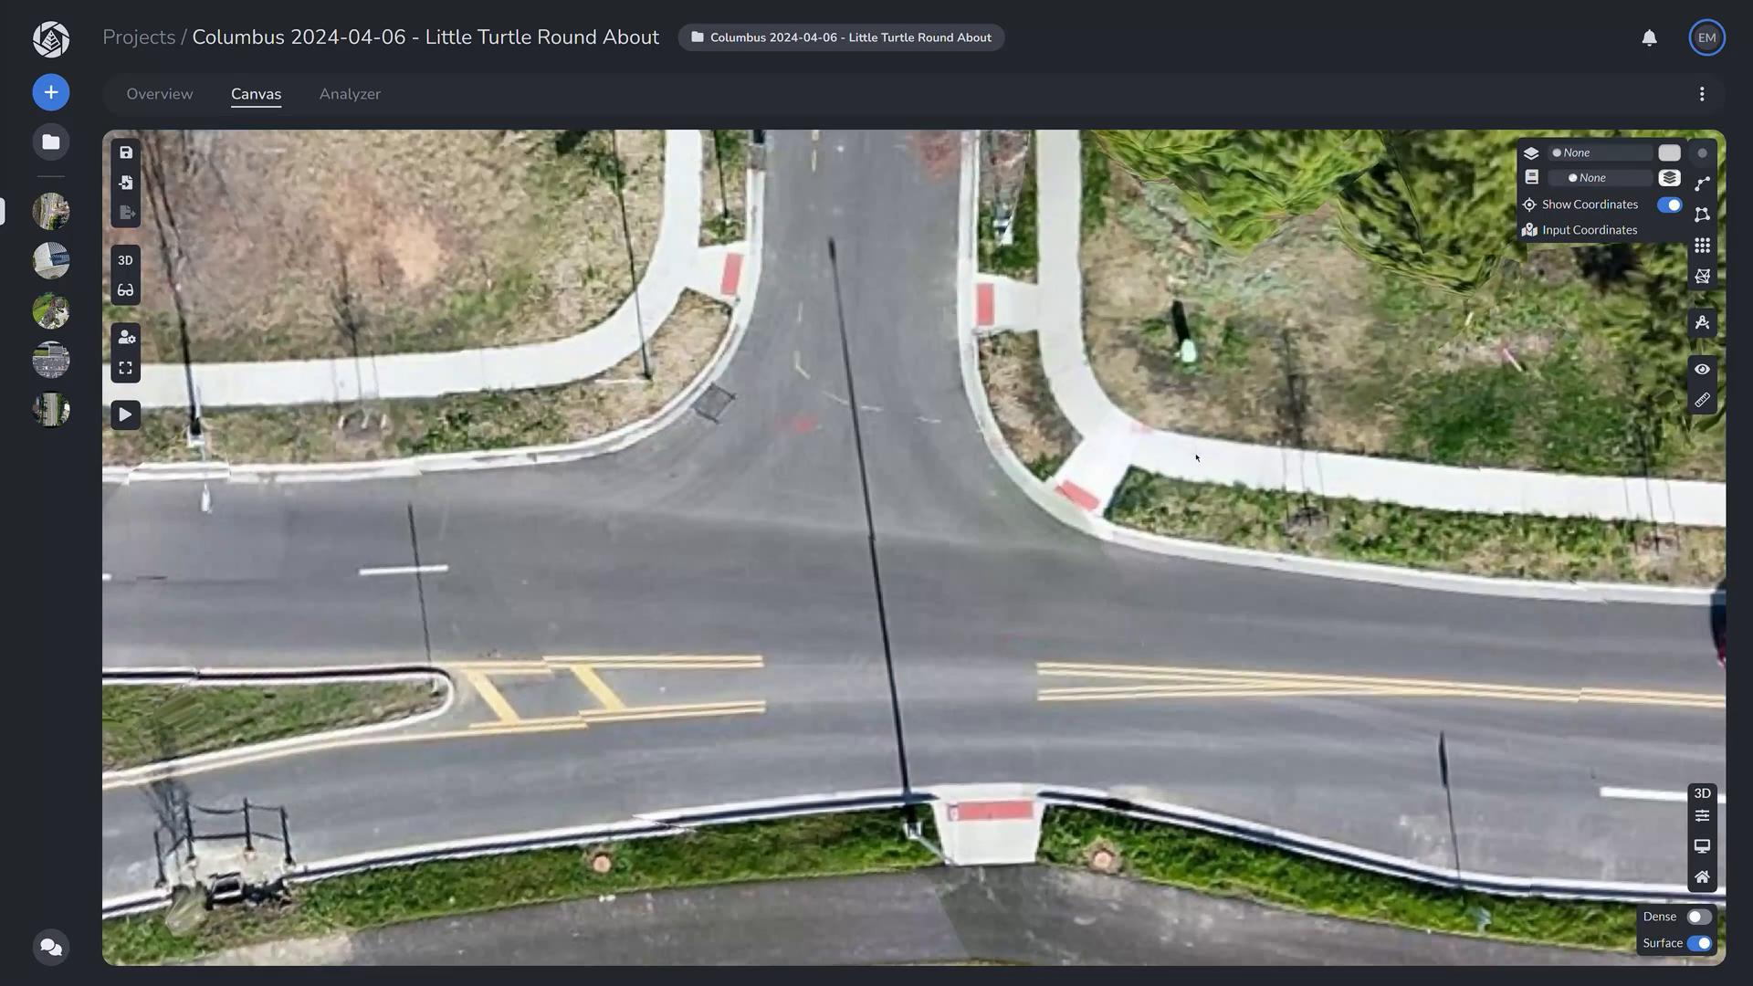
drag(1062, 642, 839, 850)
click(1589, 152)
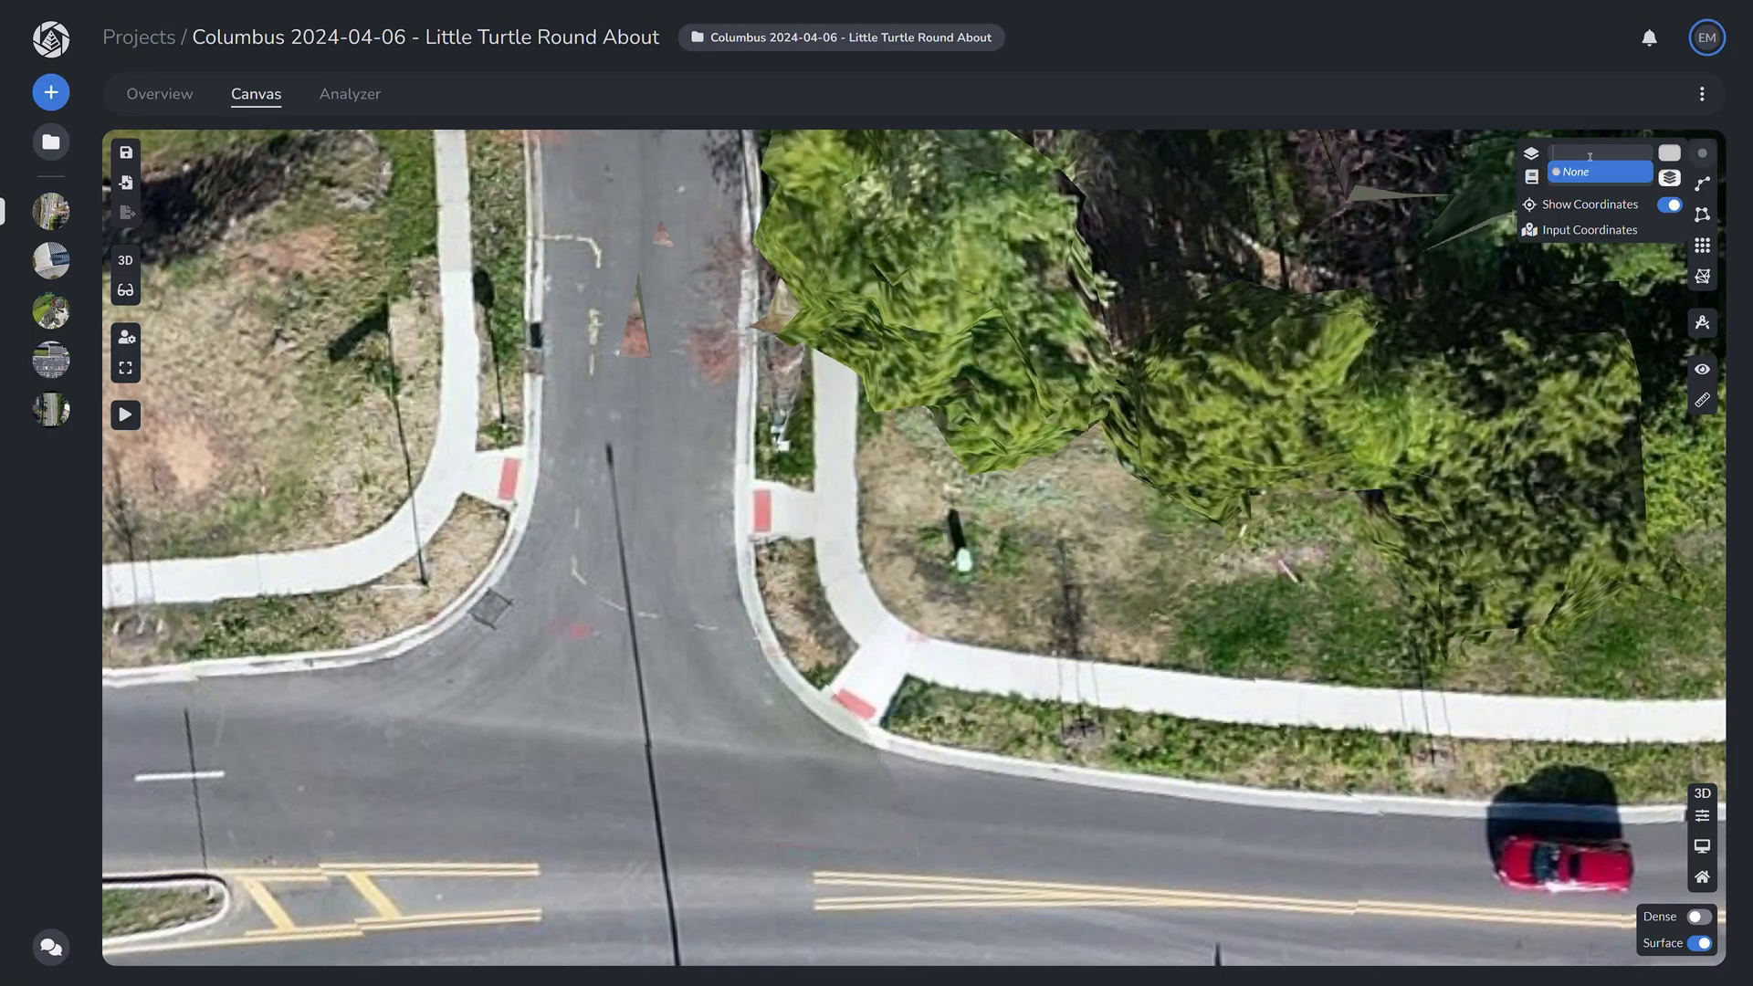
text(Electrical)
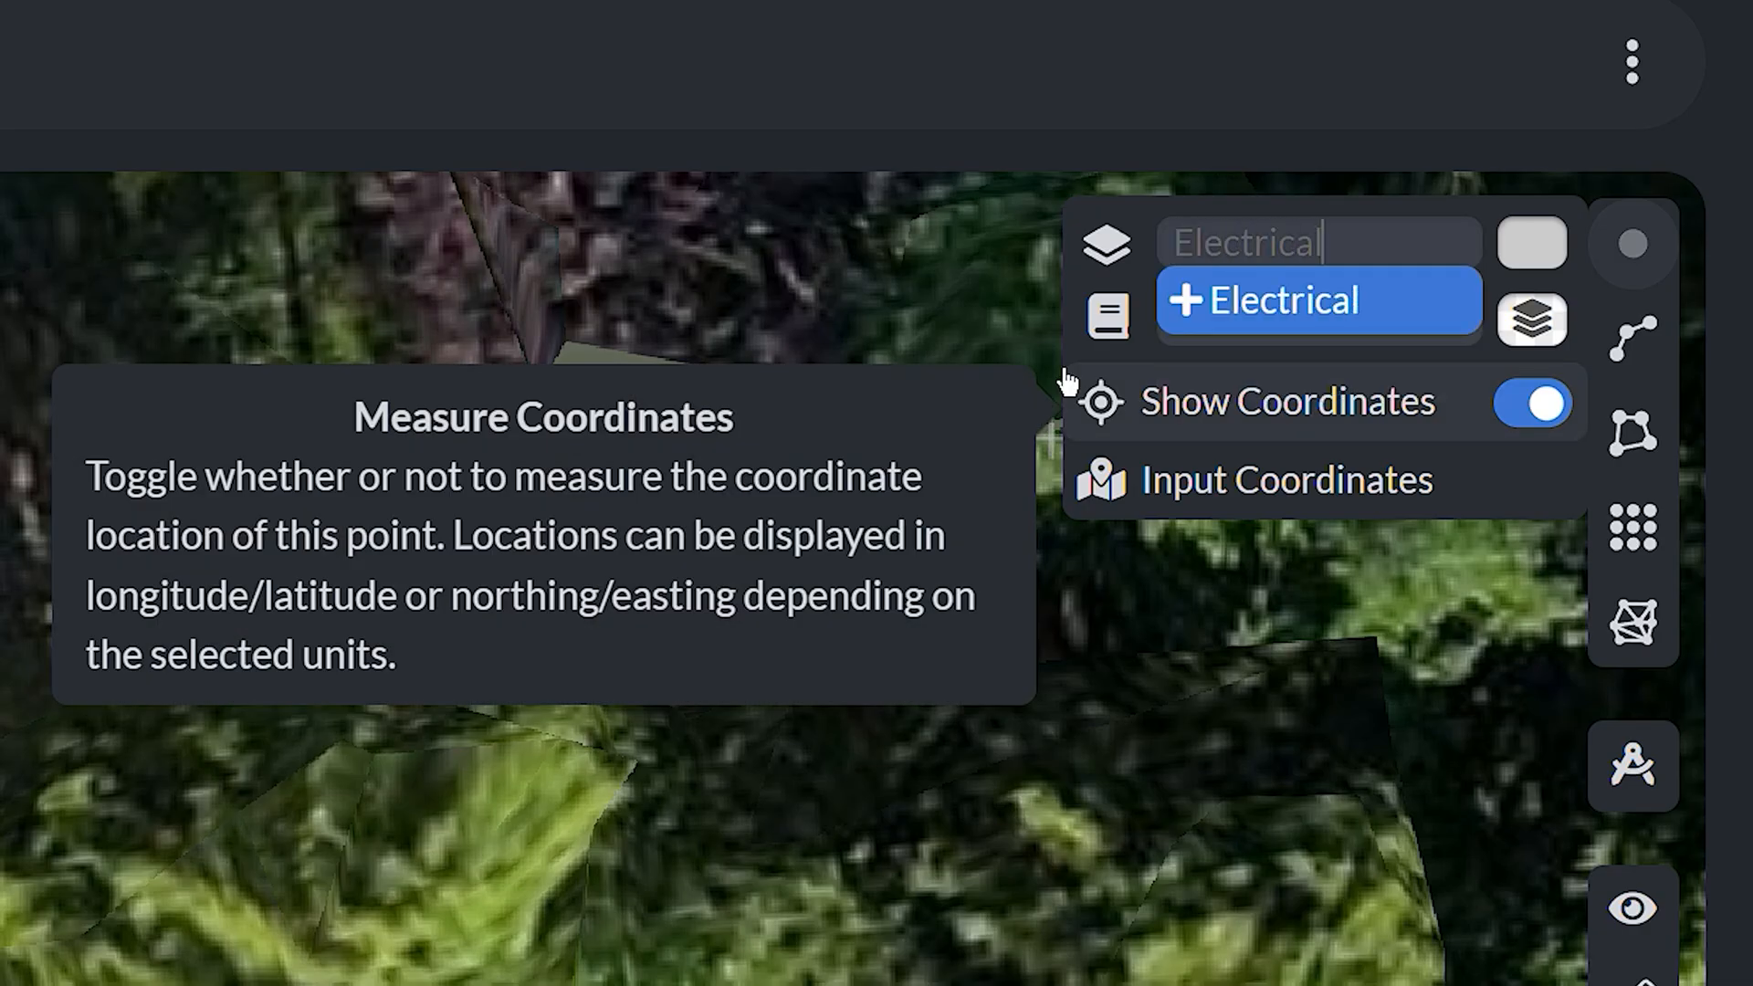
key(Return)
click(1240, 314)
text(Utilities)
click(1272, 379)
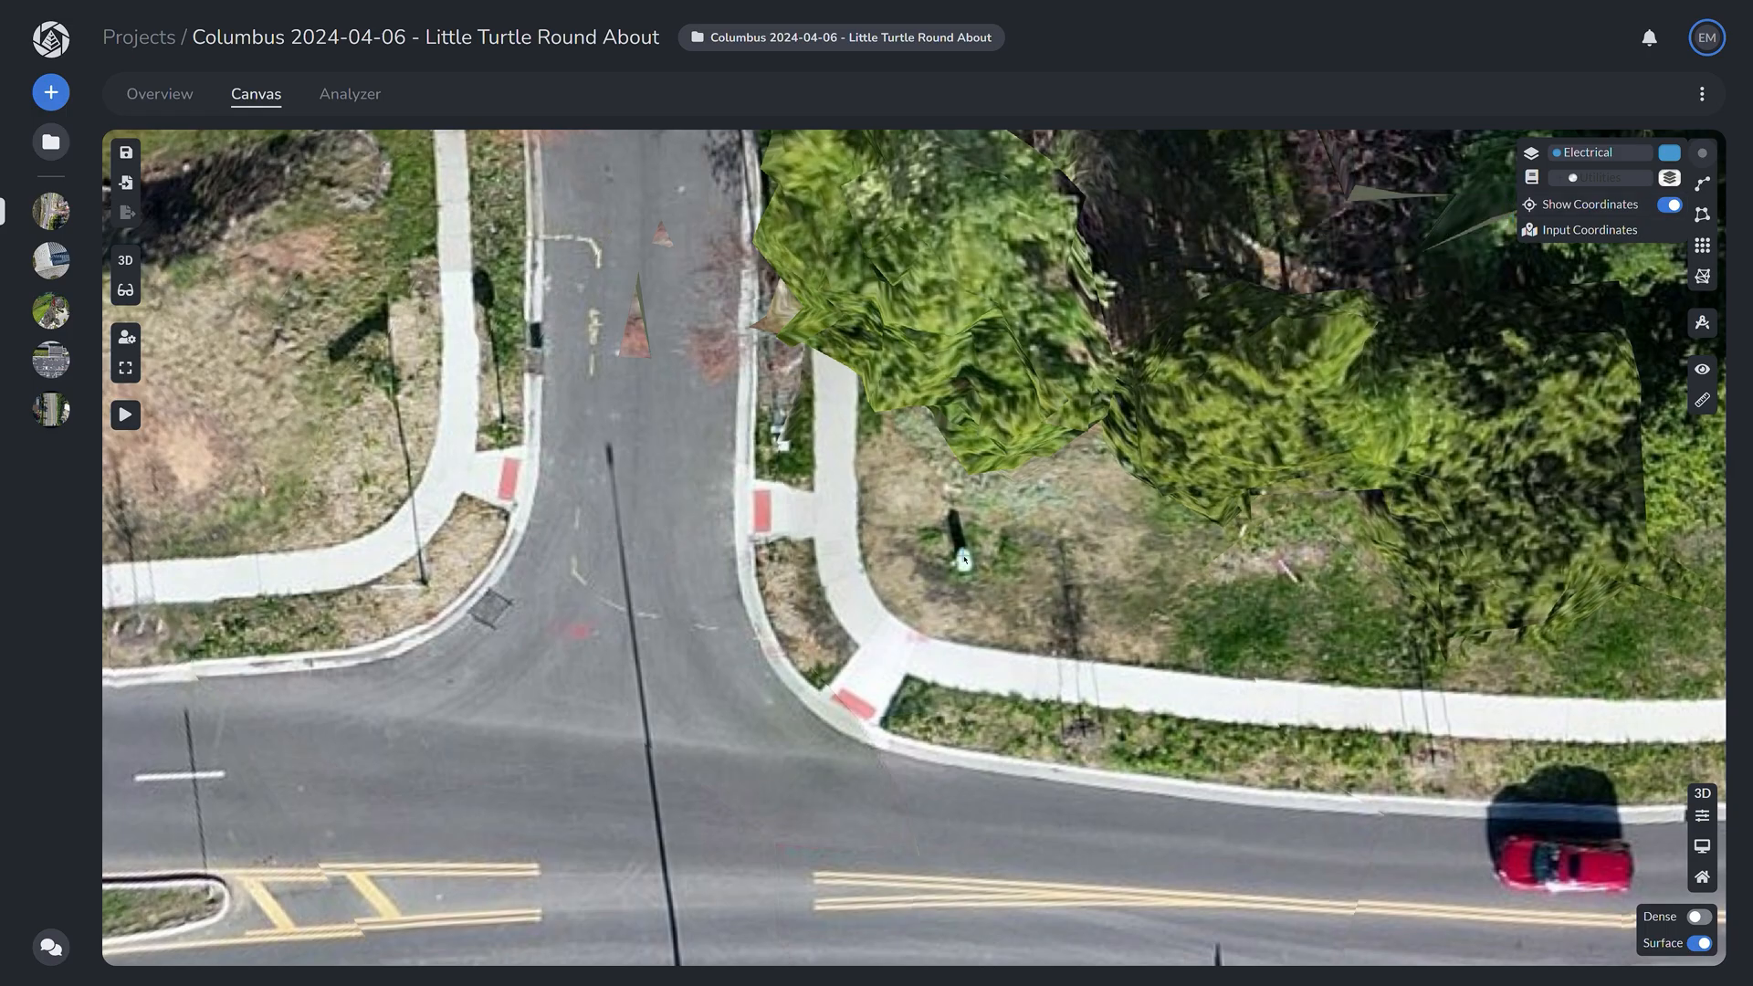
Step: Place a point on the green electrical box and check its input coordinates and units
click(965, 558)
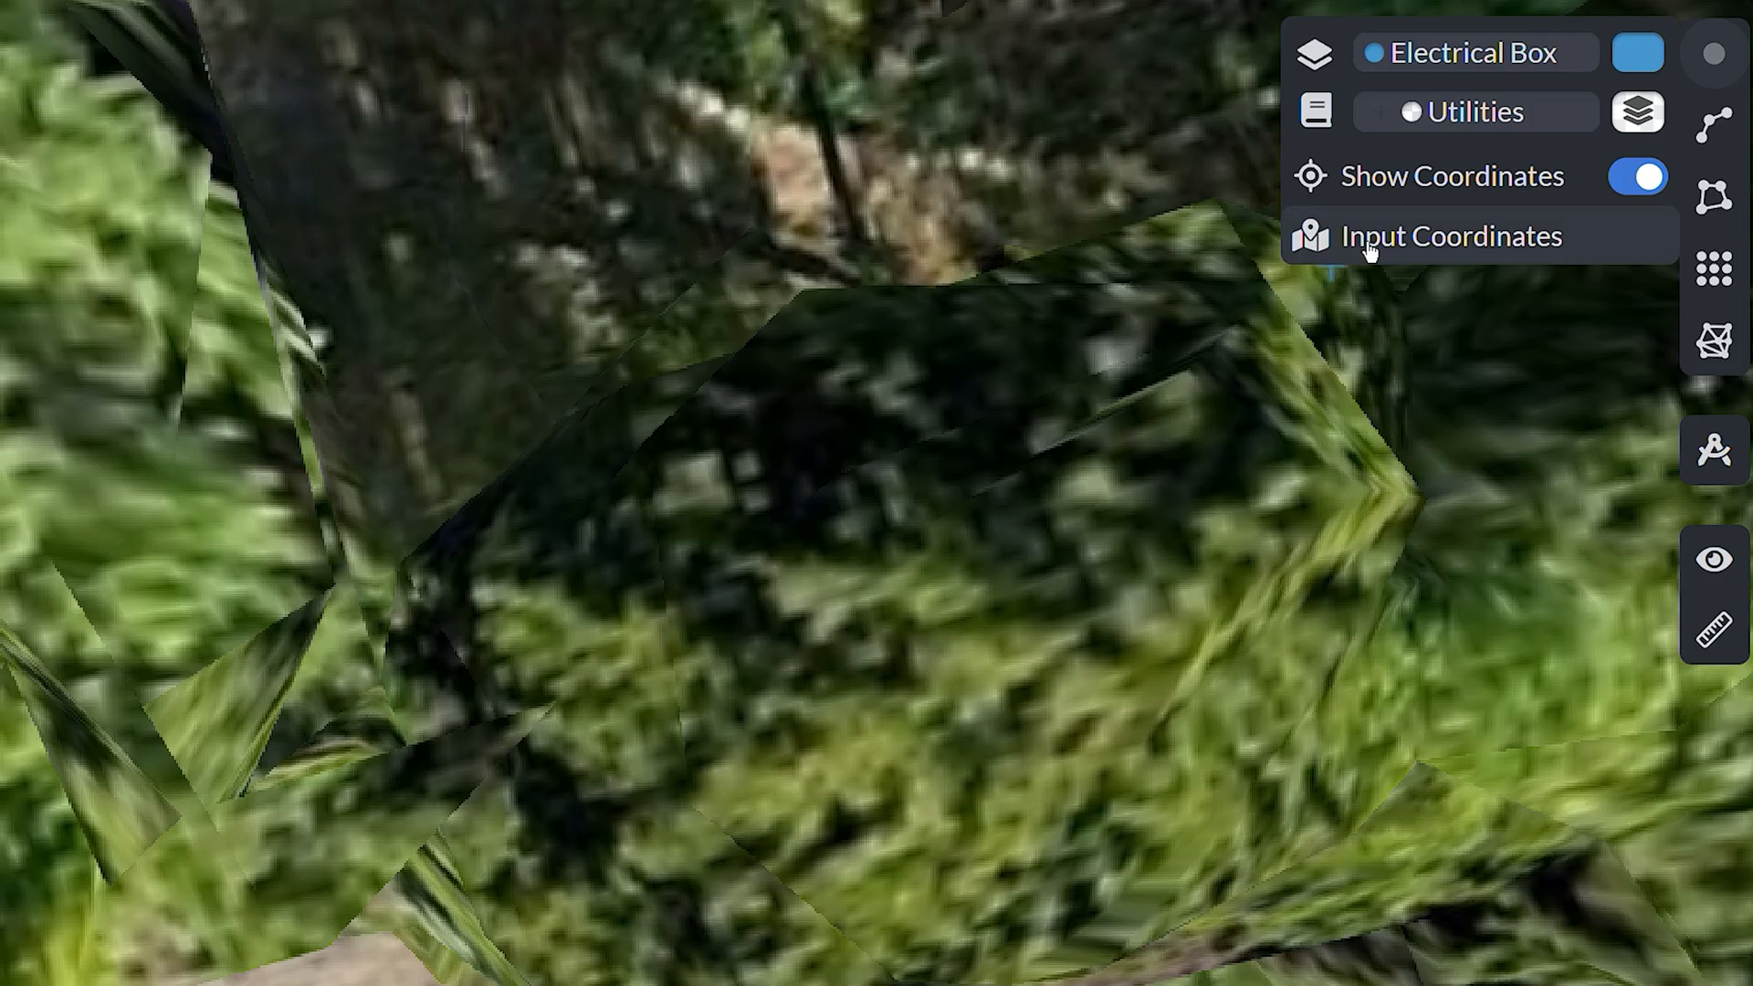
click(1368, 251)
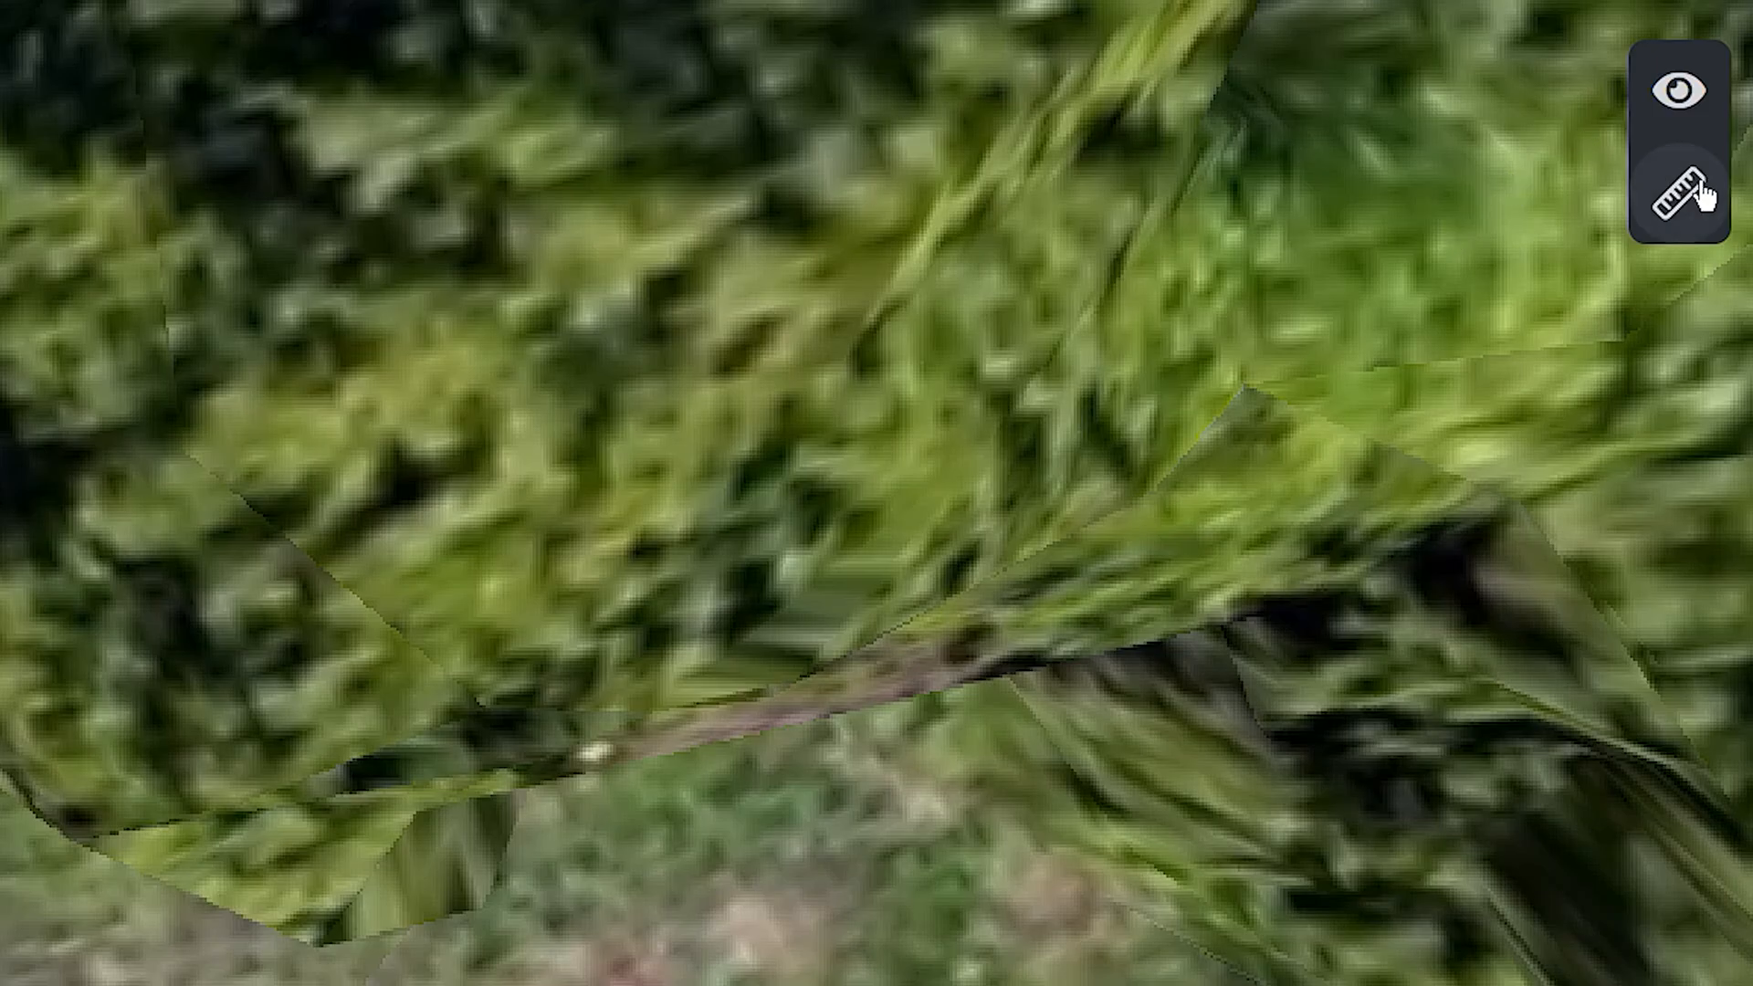
click(1704, 195)
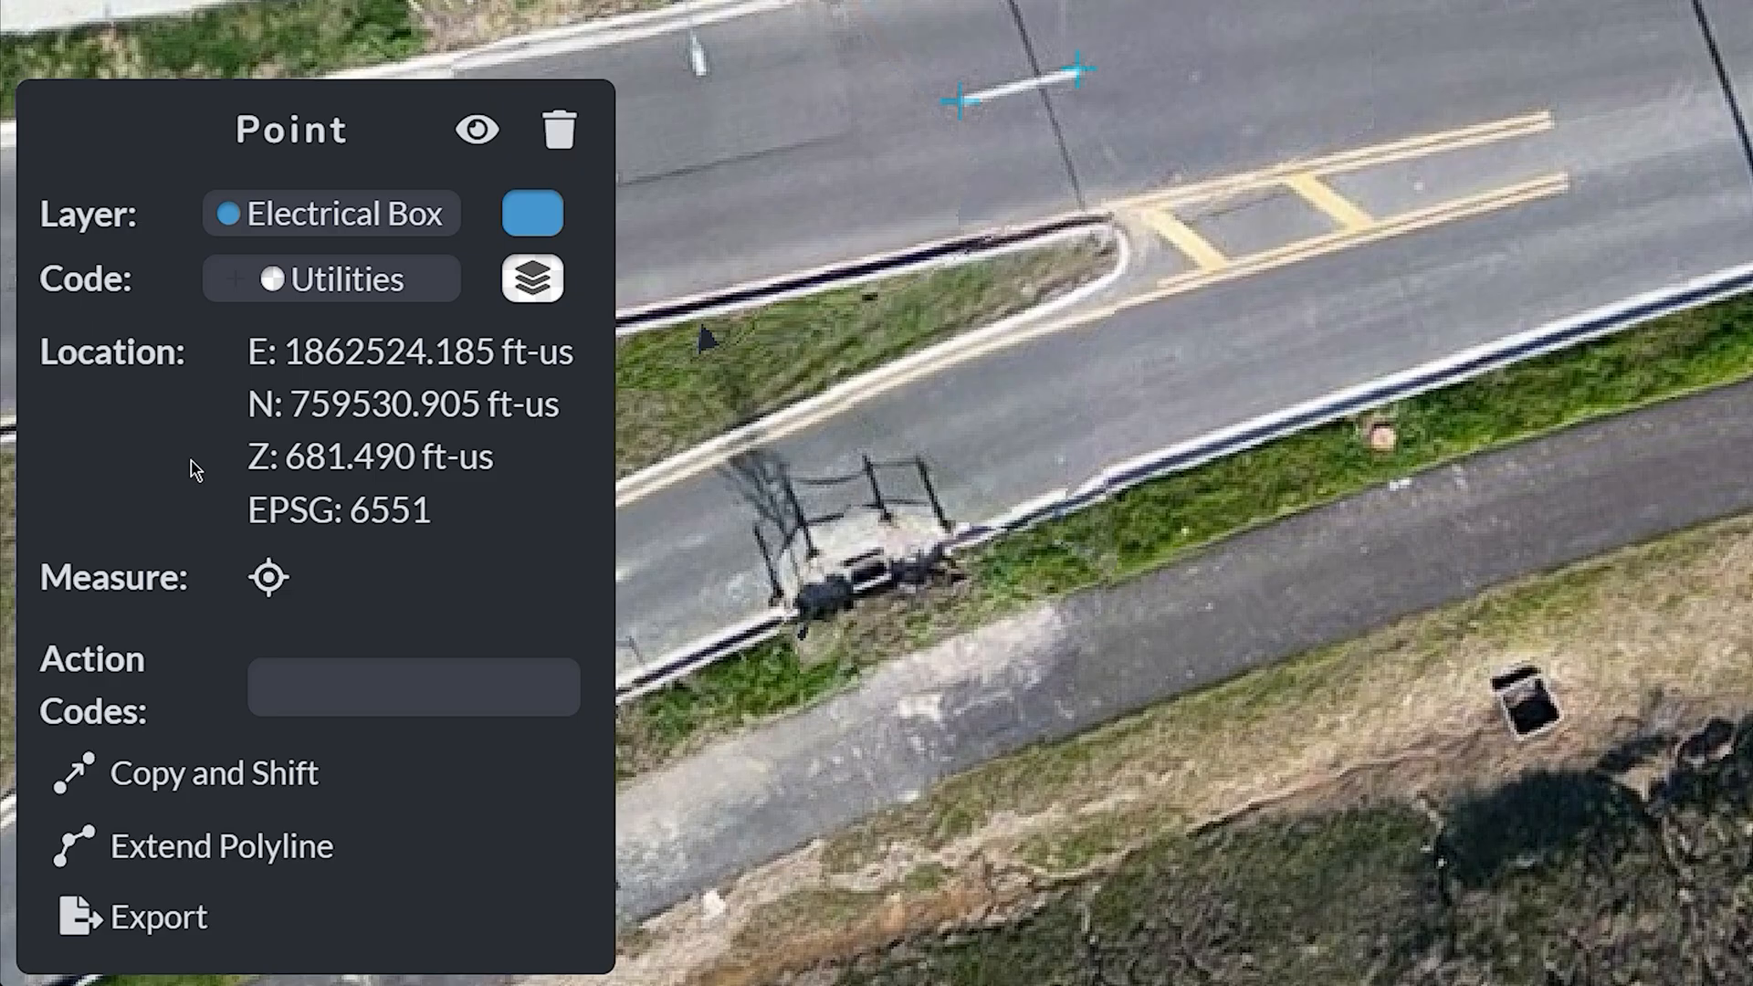
Step: Toggle the point's Measure off and on, and view its Copy and Shift and Extend Polyline options
click(268, 575)
click(268, 577)
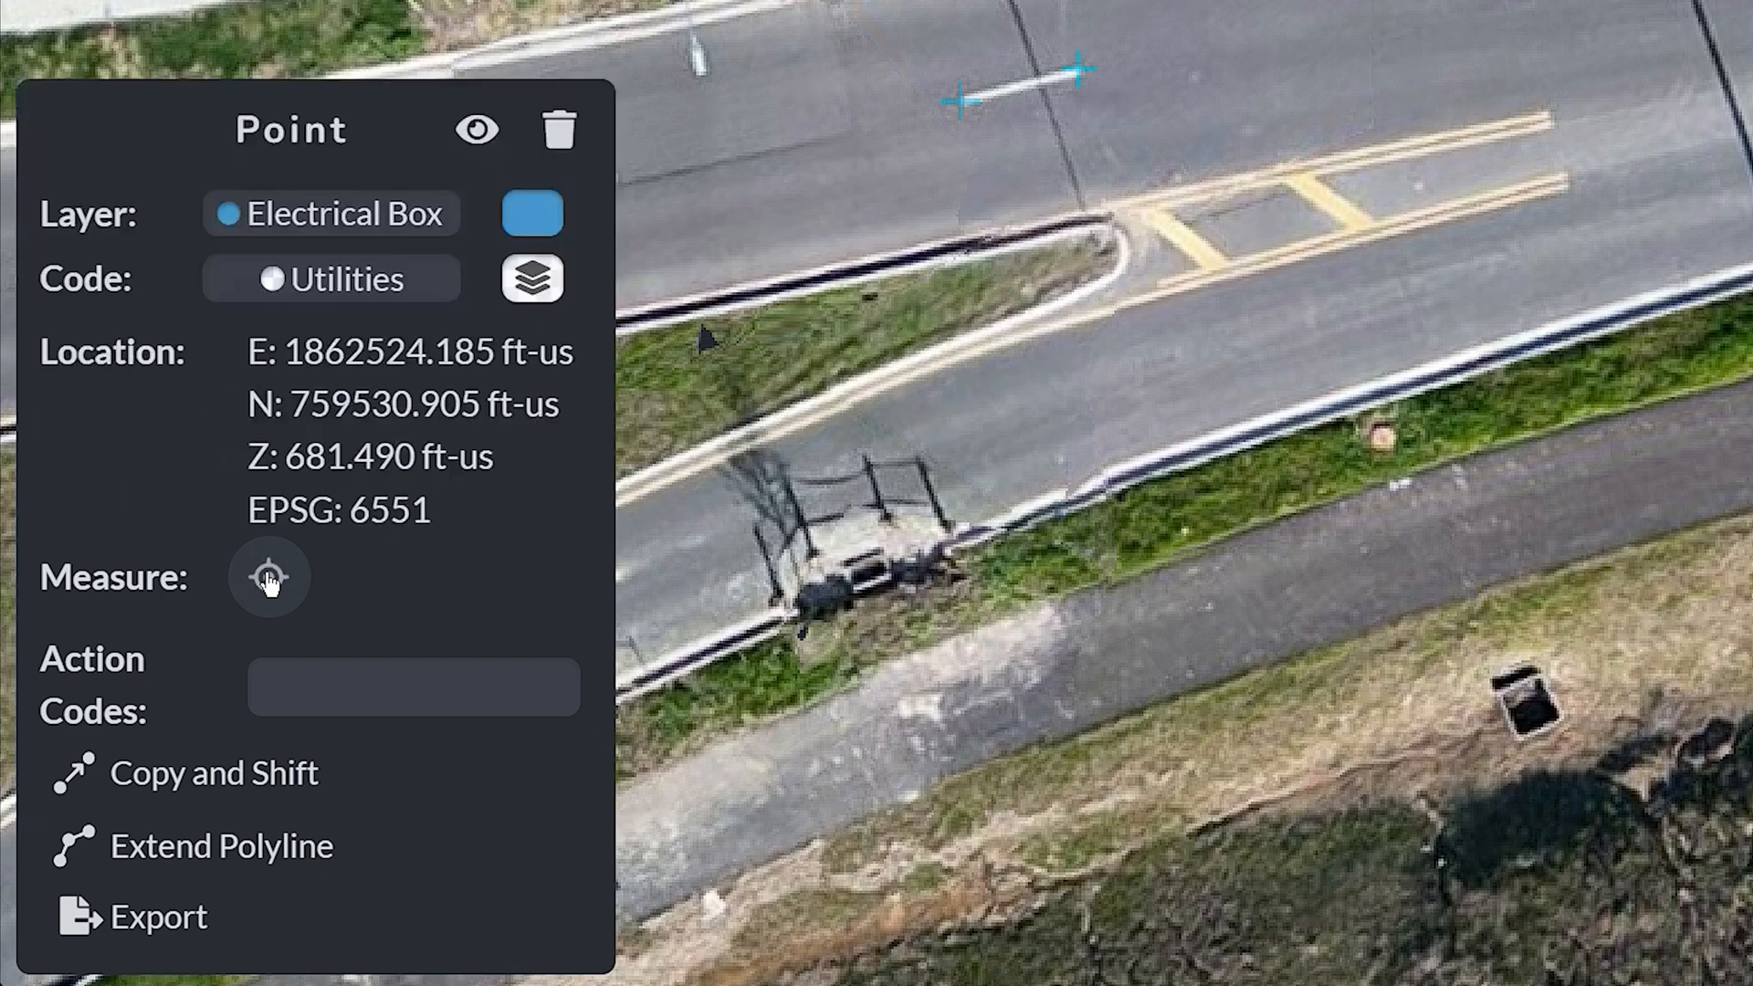
click(210, 774)
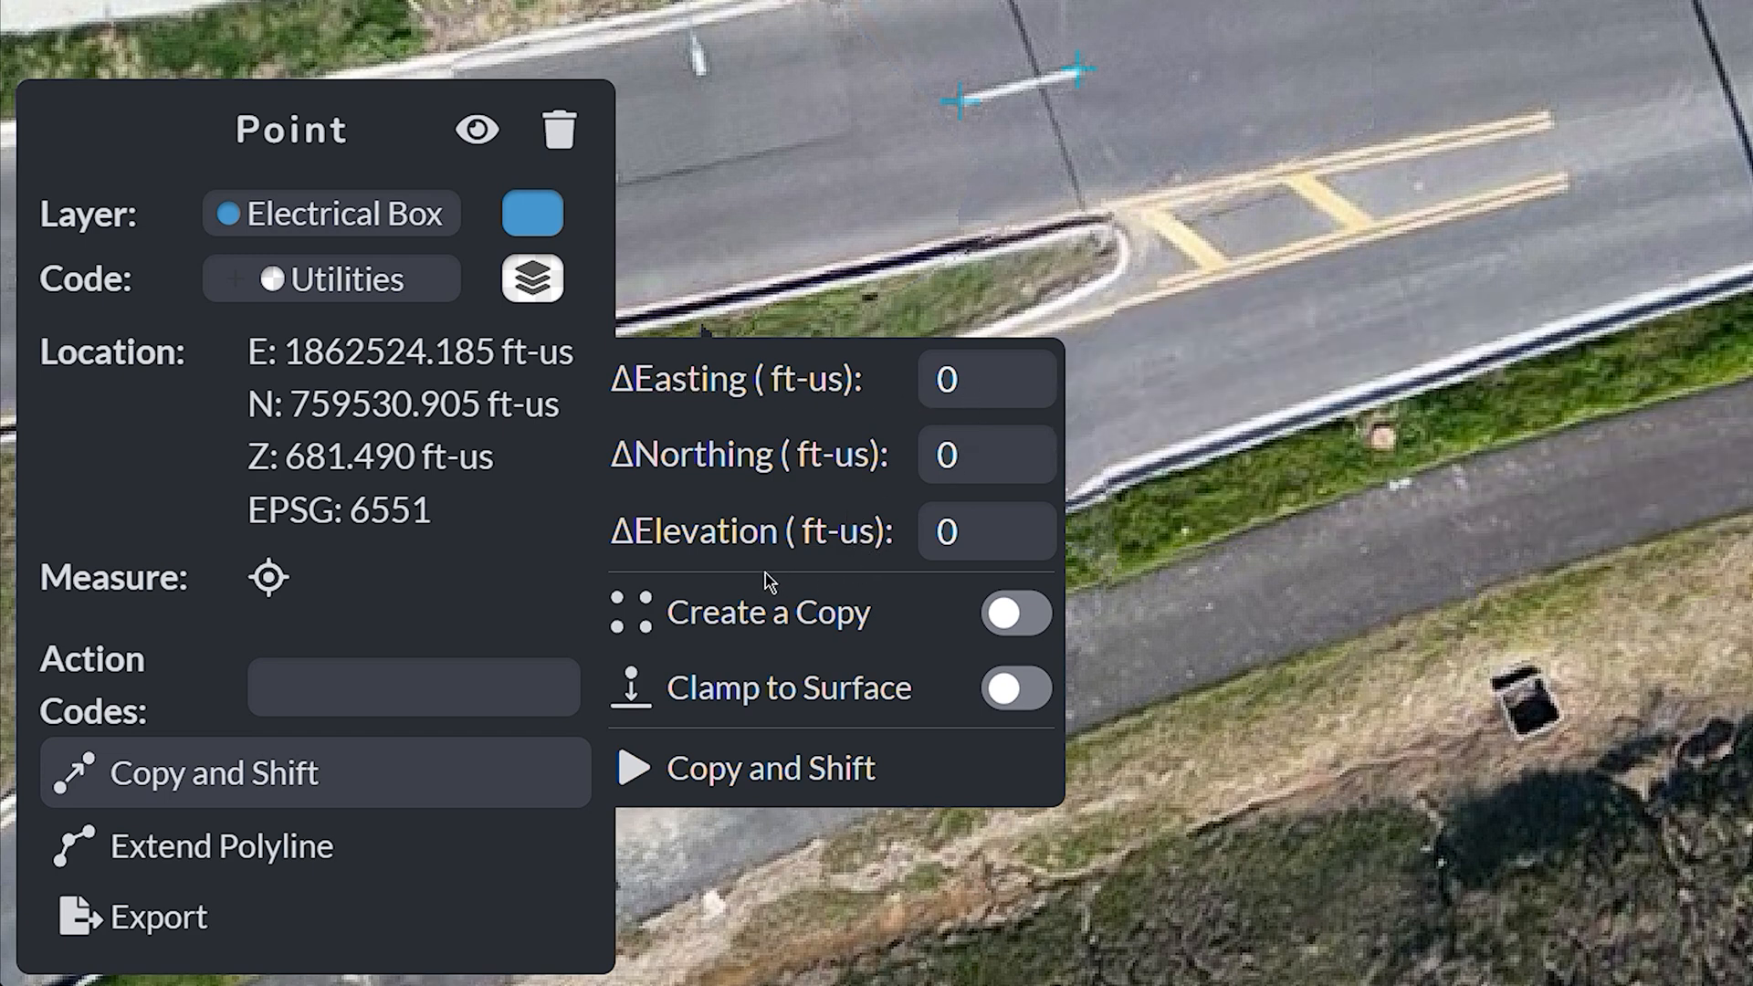
click(338, 848)
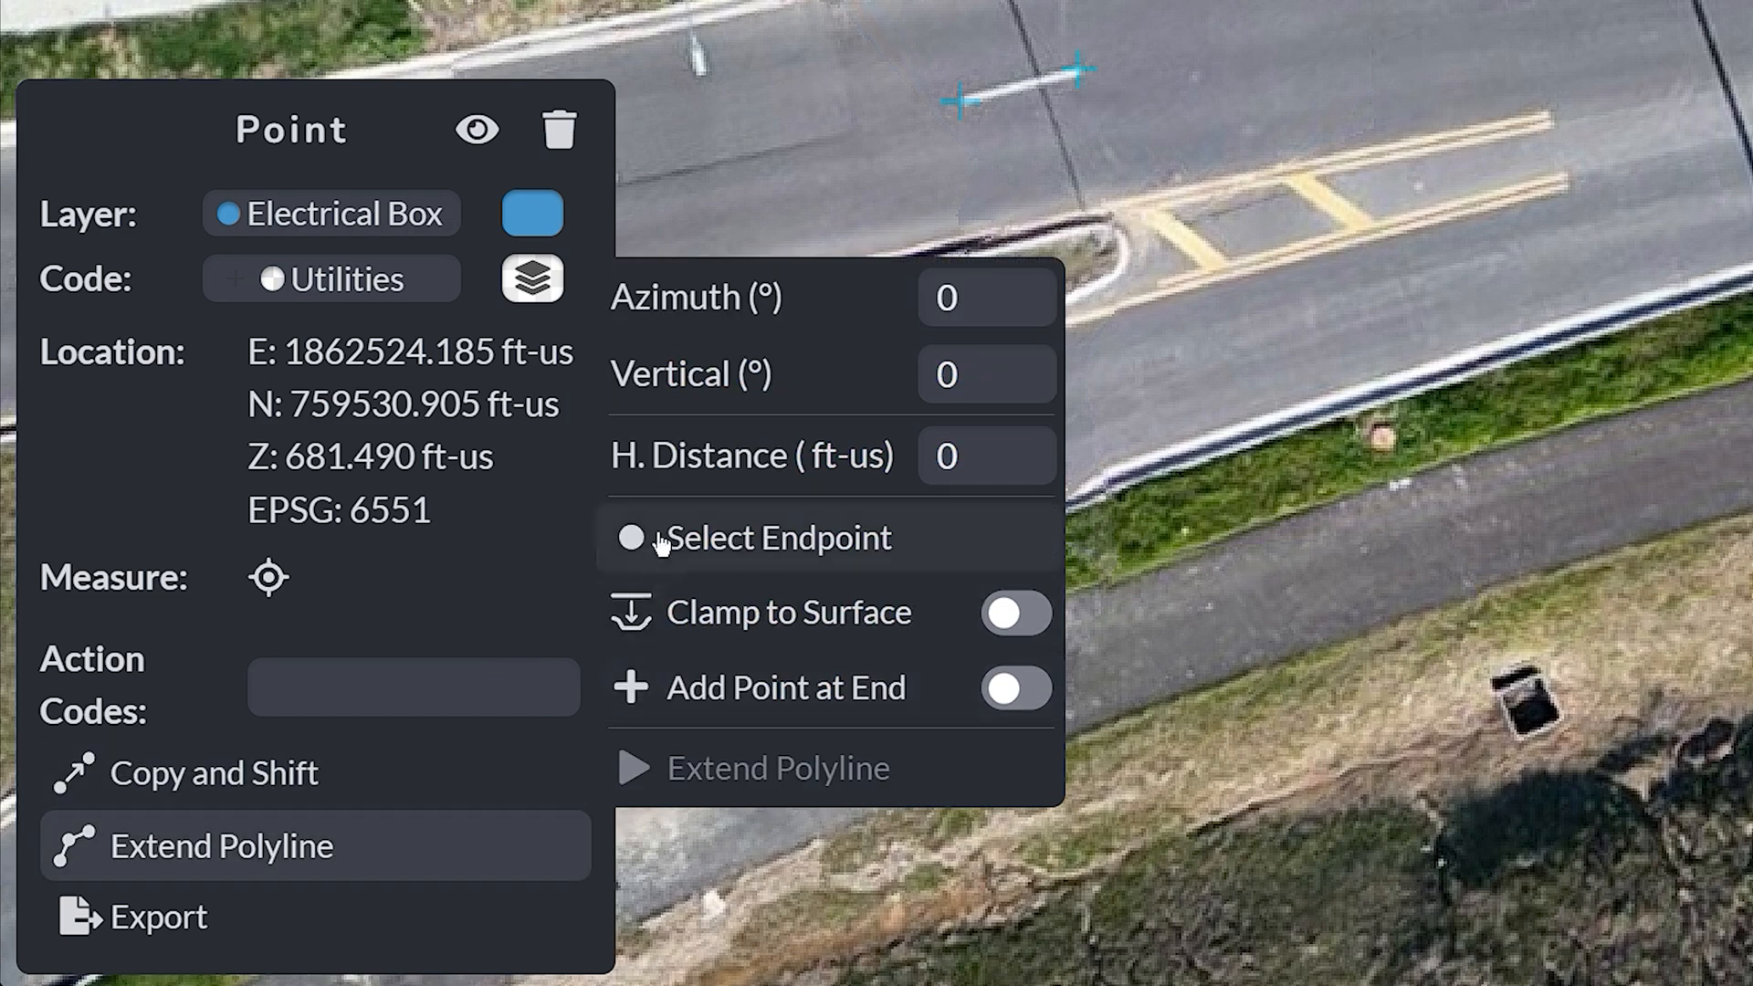
Step: Open the point's Export settings and list the file format choices
mouse_move(826, 338)
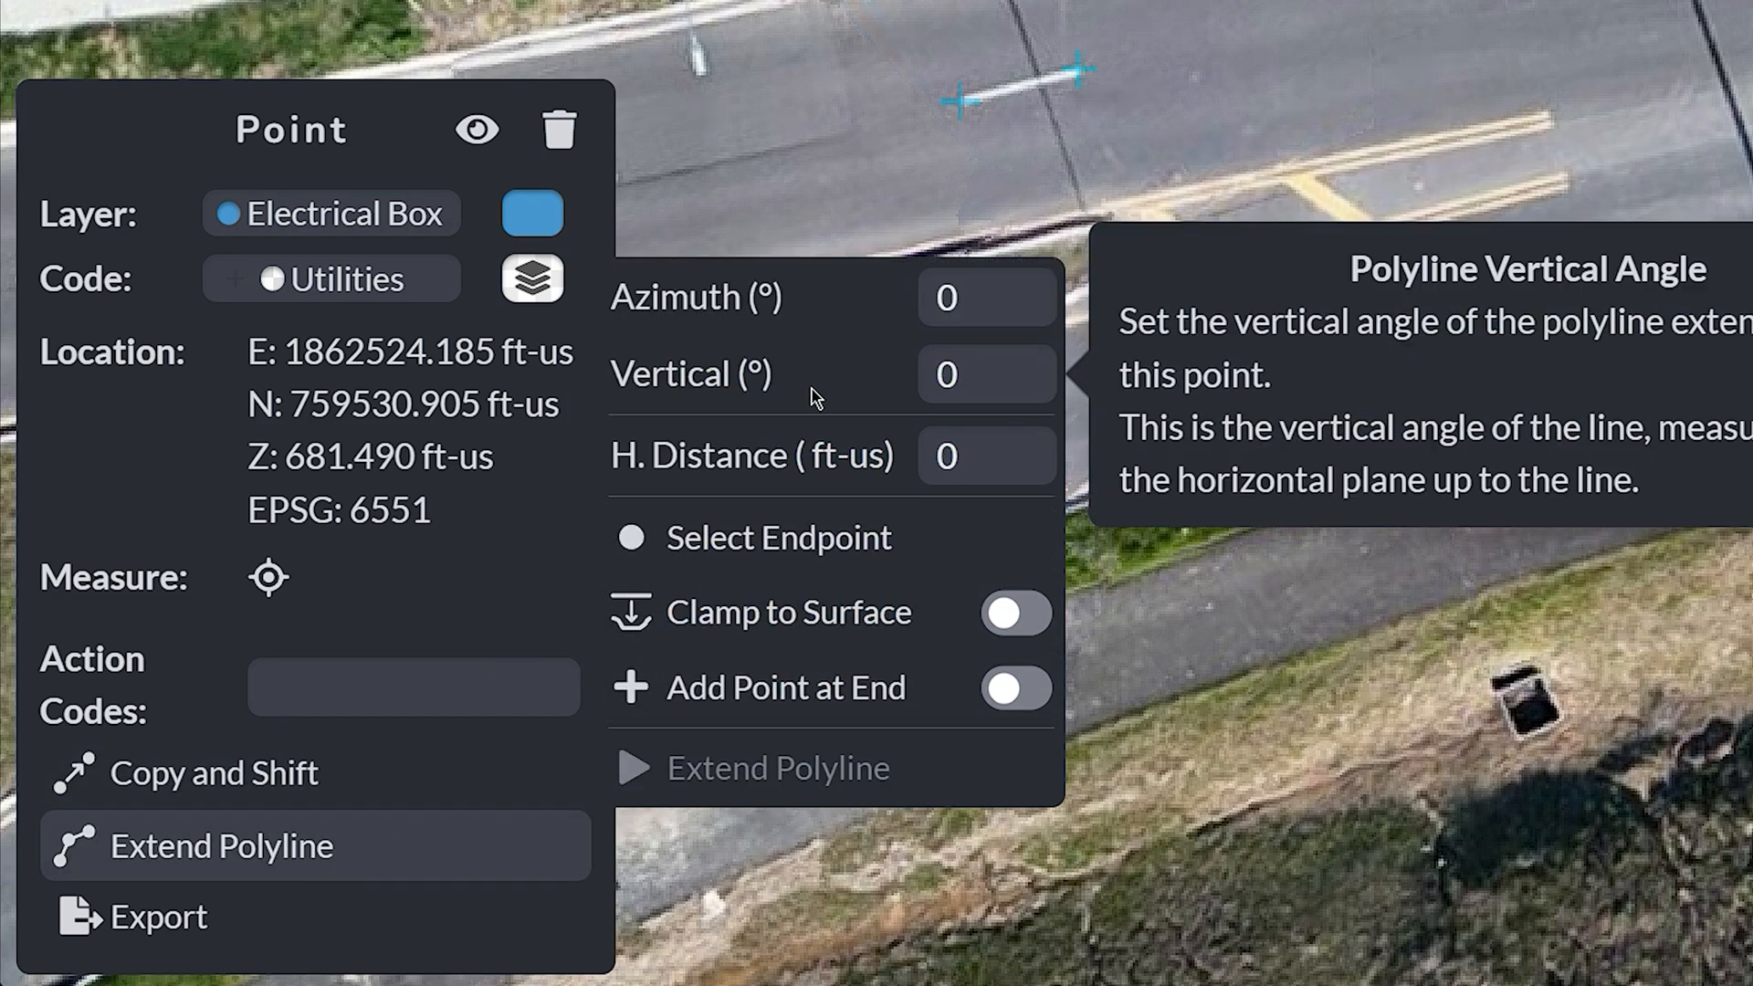
mouse_move(785, 449)
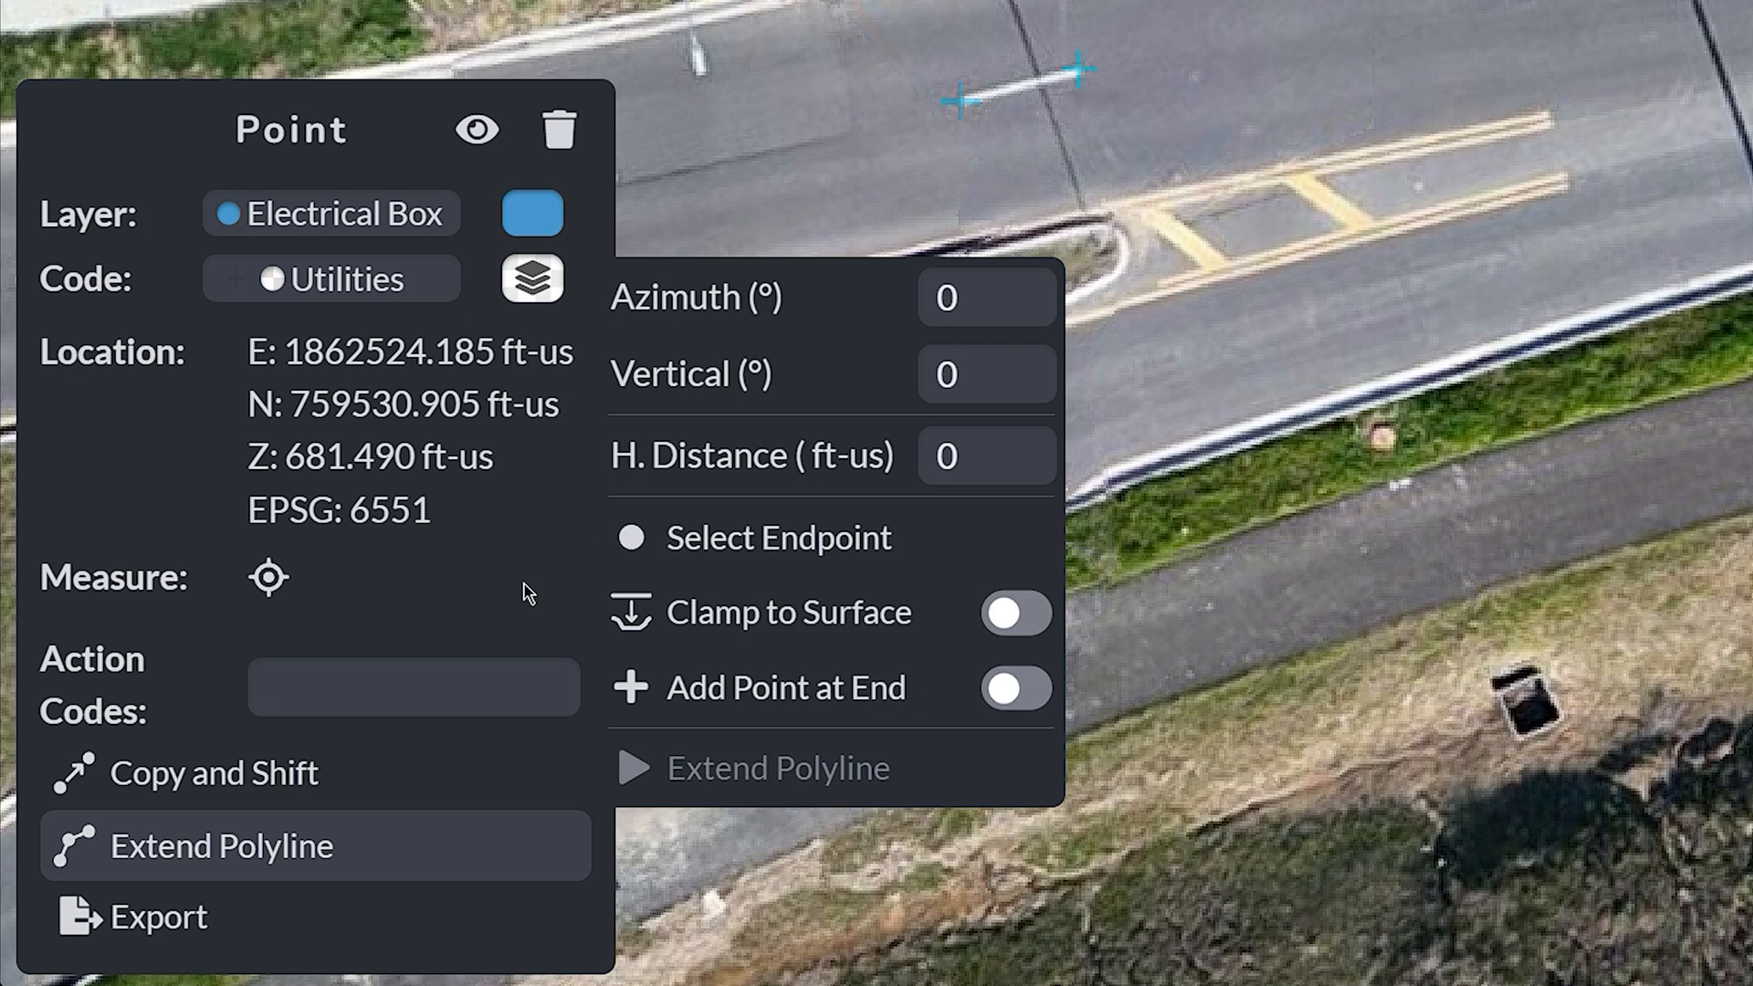
click(212, 916)
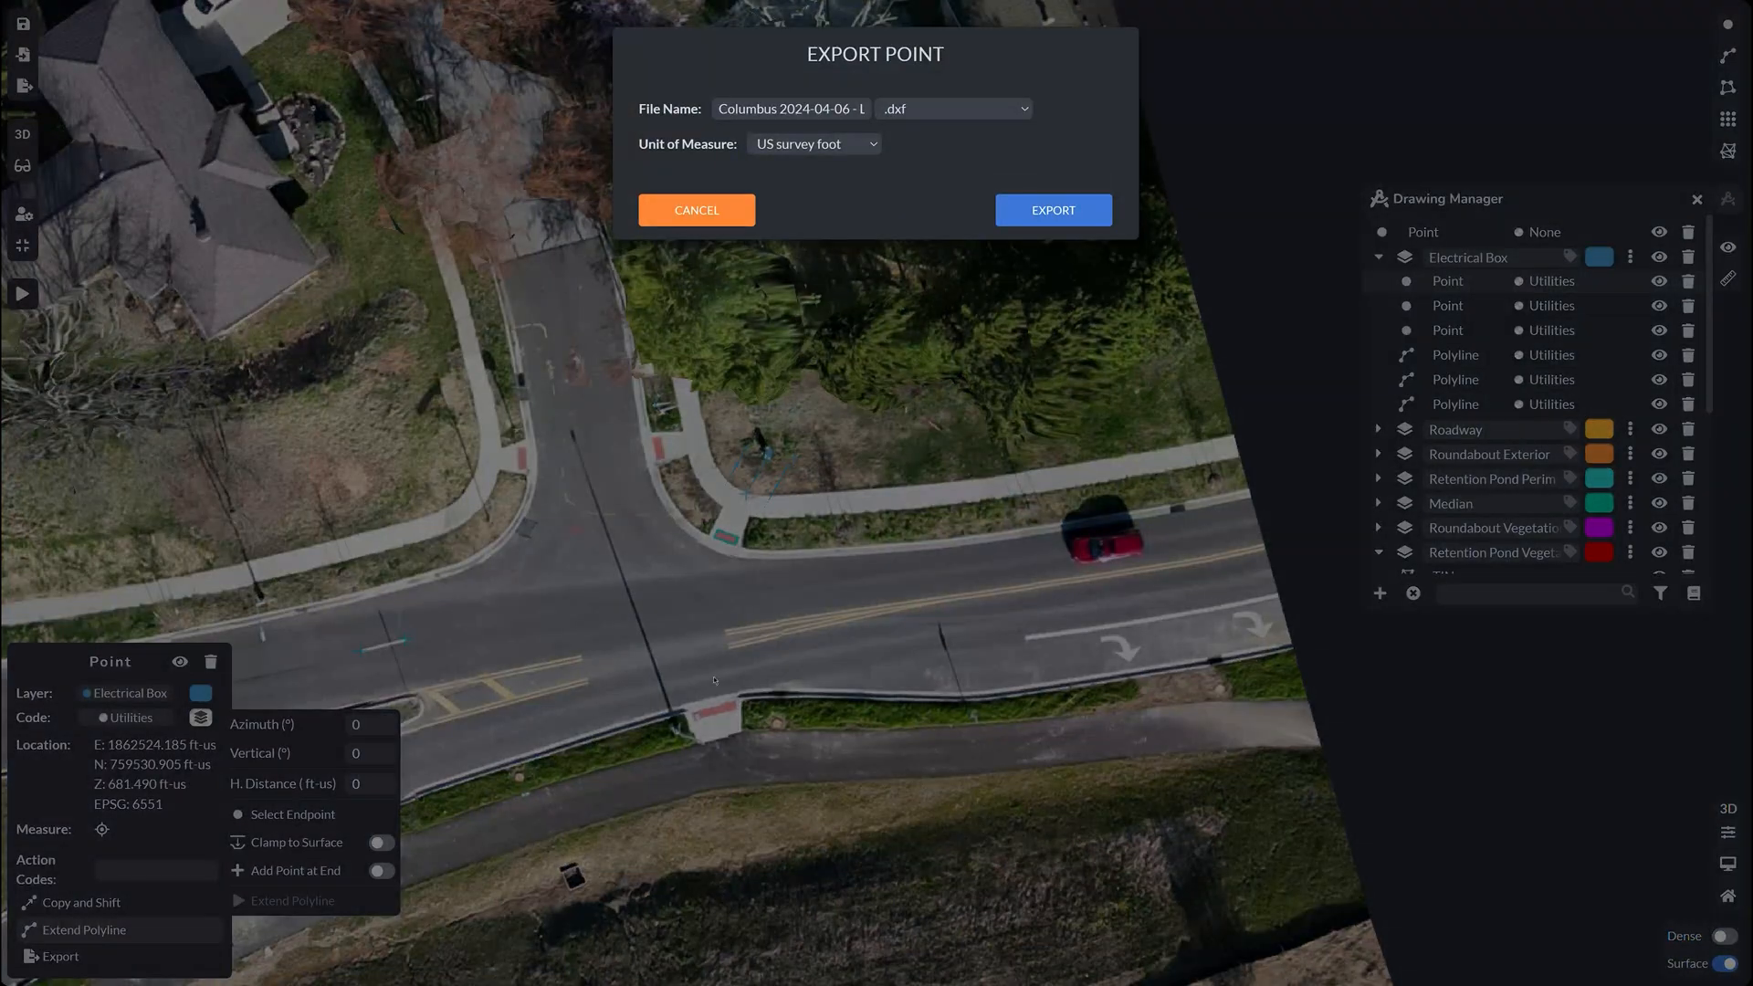
click(919, 113)
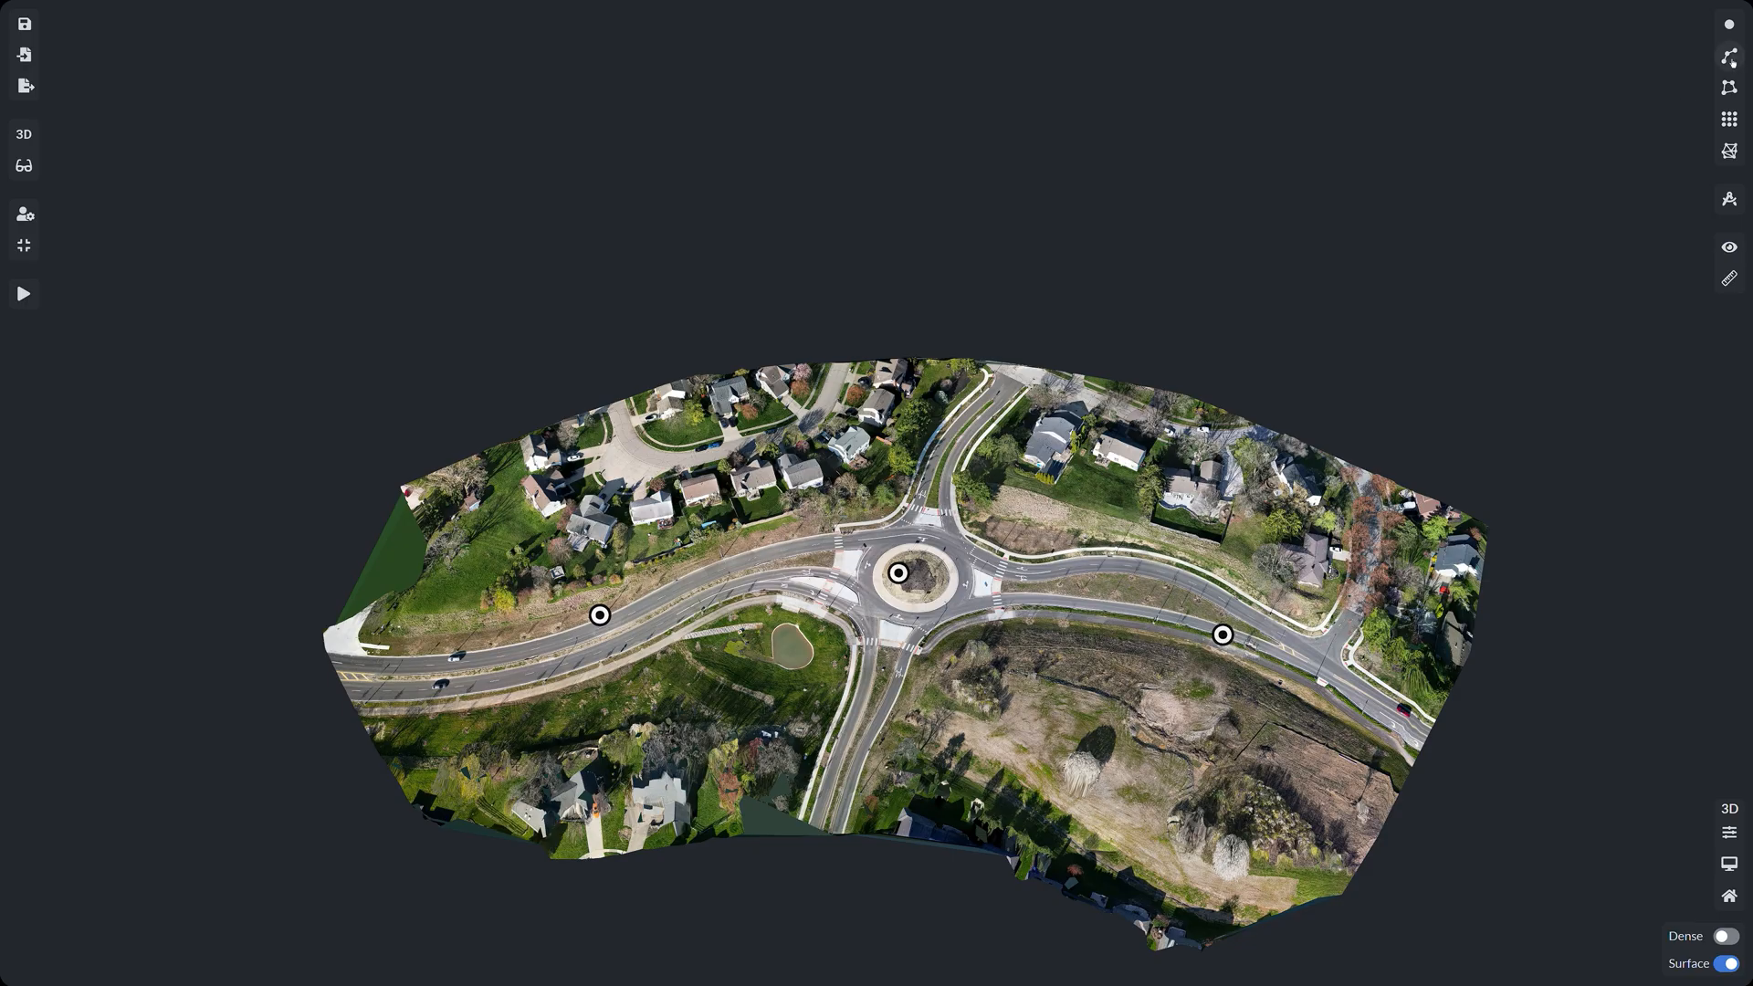
Step: Start a new Roadway polyline and trace its first vertices along the road edge marking
click(1730, 57)
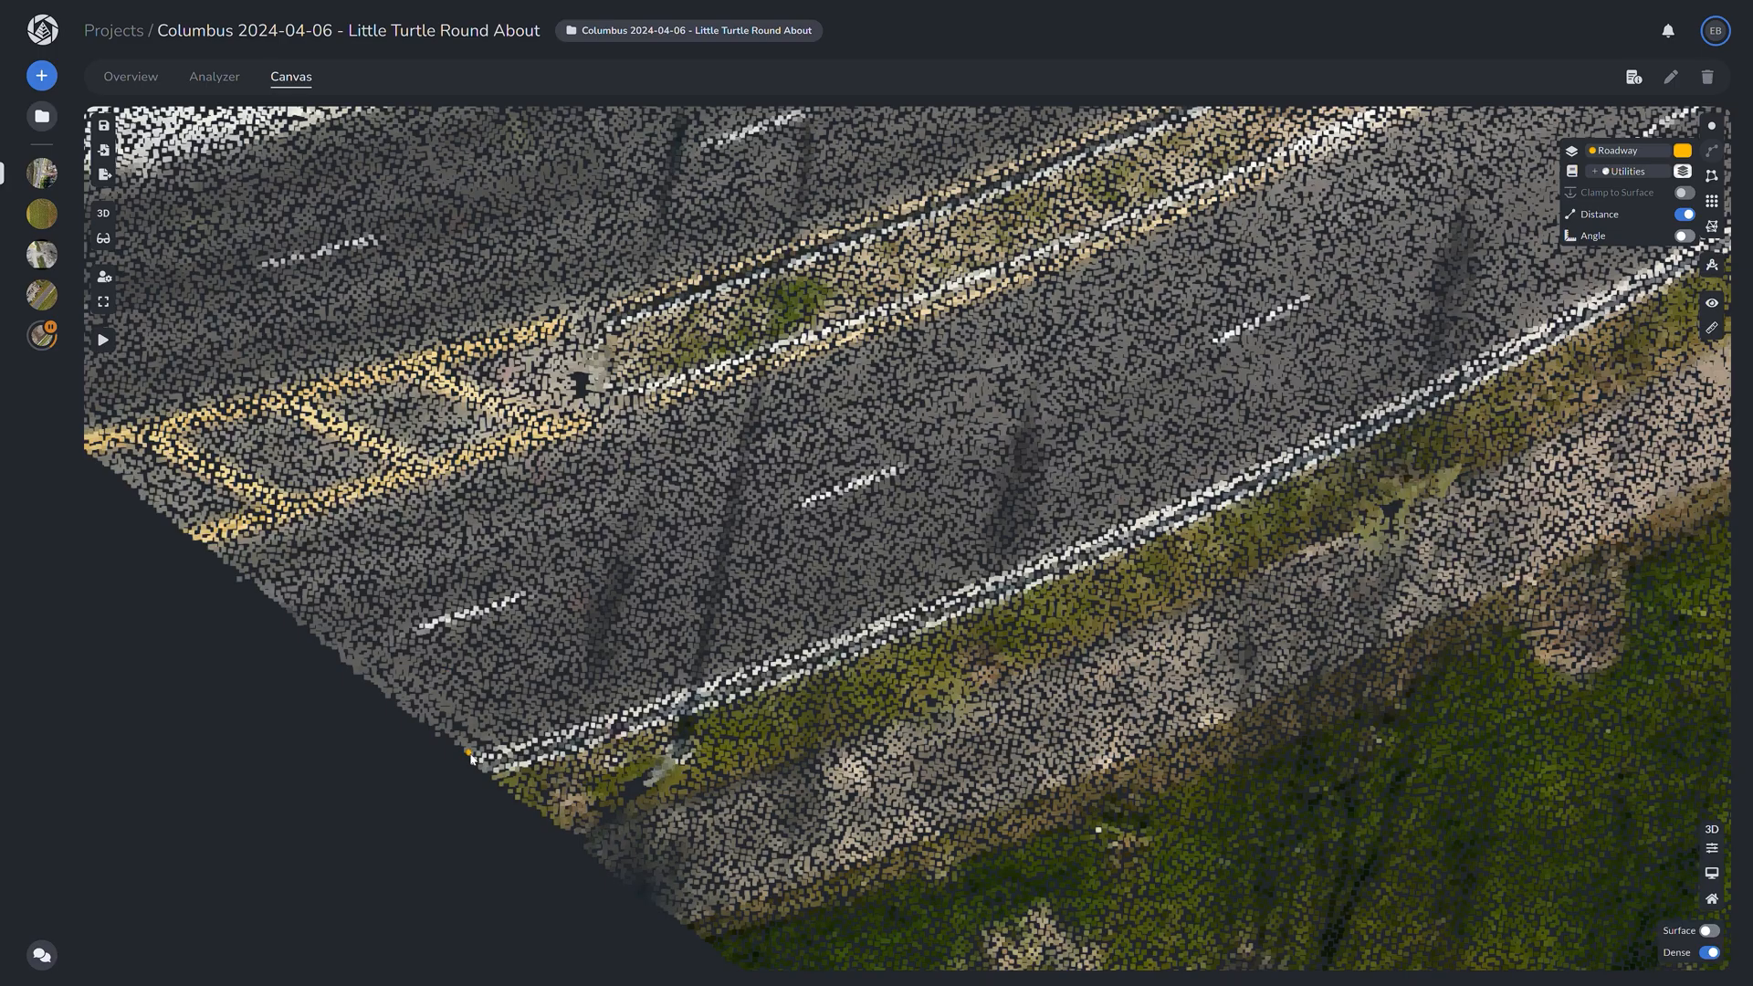
click(474, 760)
click(534, 741)
click(587, 724)
scroll(631, 709, up, 2)
click(636, 707)
click(709, 685)
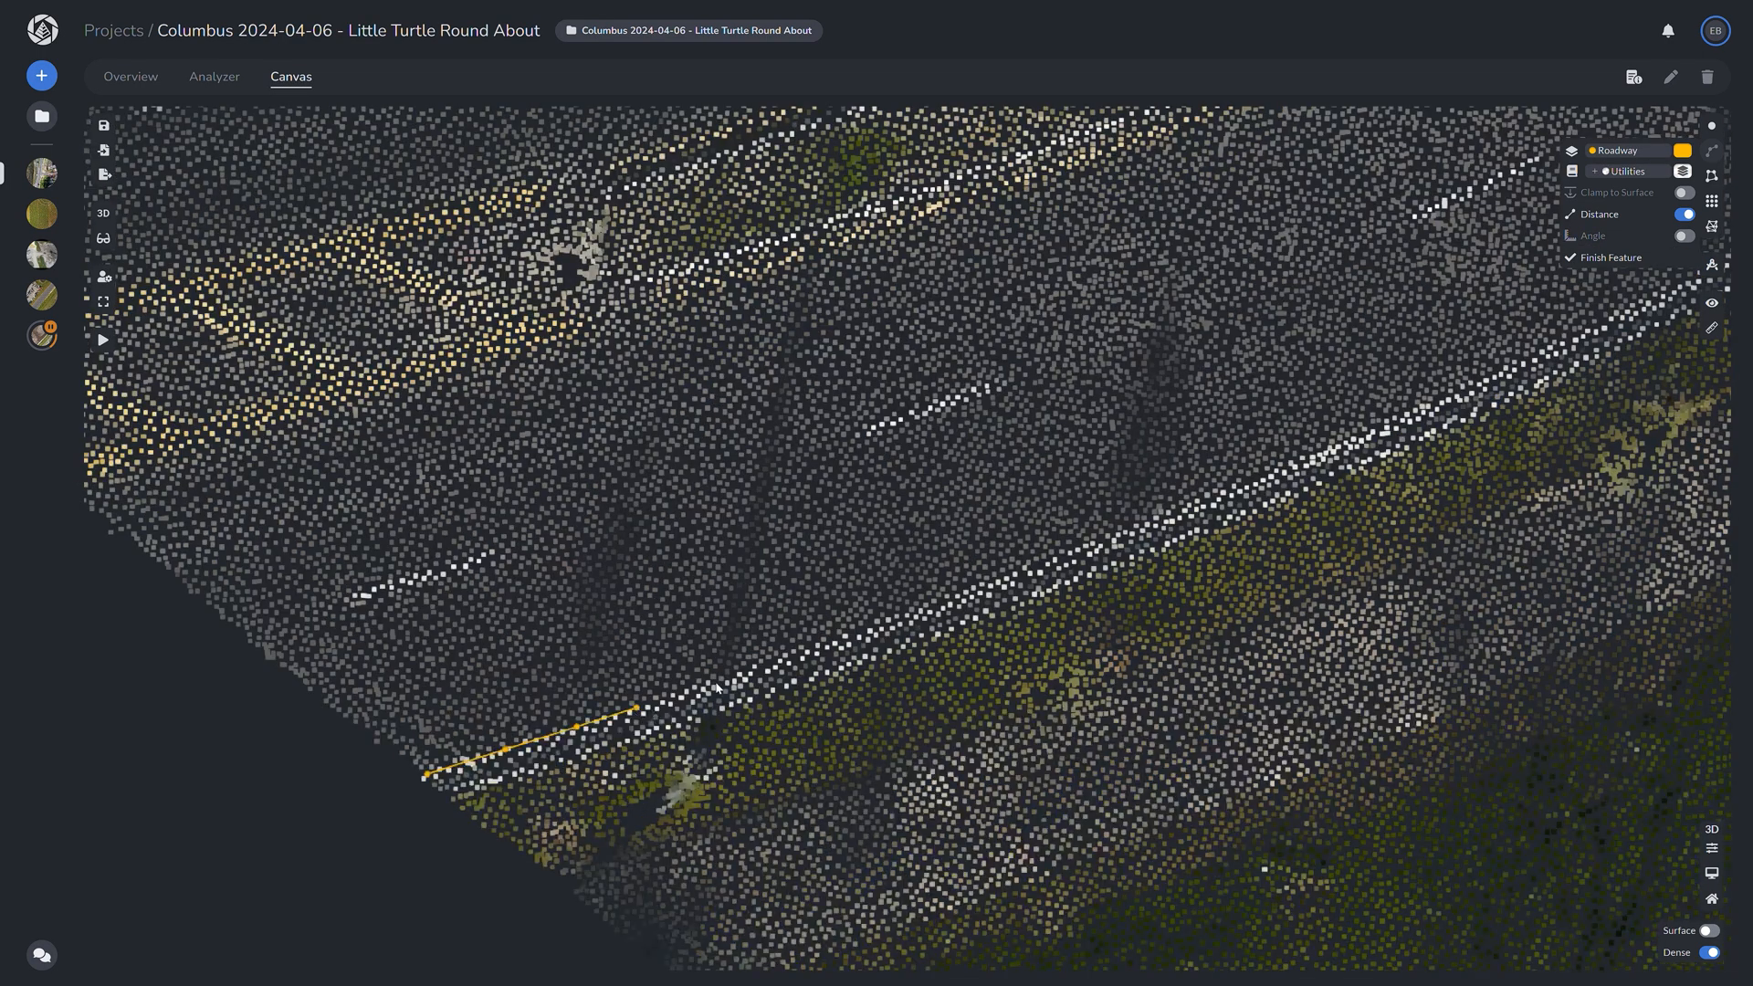
click(768, 670)
click(808, 652)
click(870, 630)
click(958, 595)
click(1031, 572)
click(1095, 543)
click(1160, 517)
click(1207, 504)
click(1275, 475)
click(1334, 448)
click(1400, 416)
Step: Continue the polyline along the road edge and white edge line further down the road
drag(1362, 454, 790, 769)
click(860, 711)
click(908, 689)
click(988, 650)
click(1029, 633)
click(1079, 605)
click(1122, 590)
click(1166, 571)
click(1242, 531)
click(1300, 500)
click(1367, 460)
click(1452, 417)
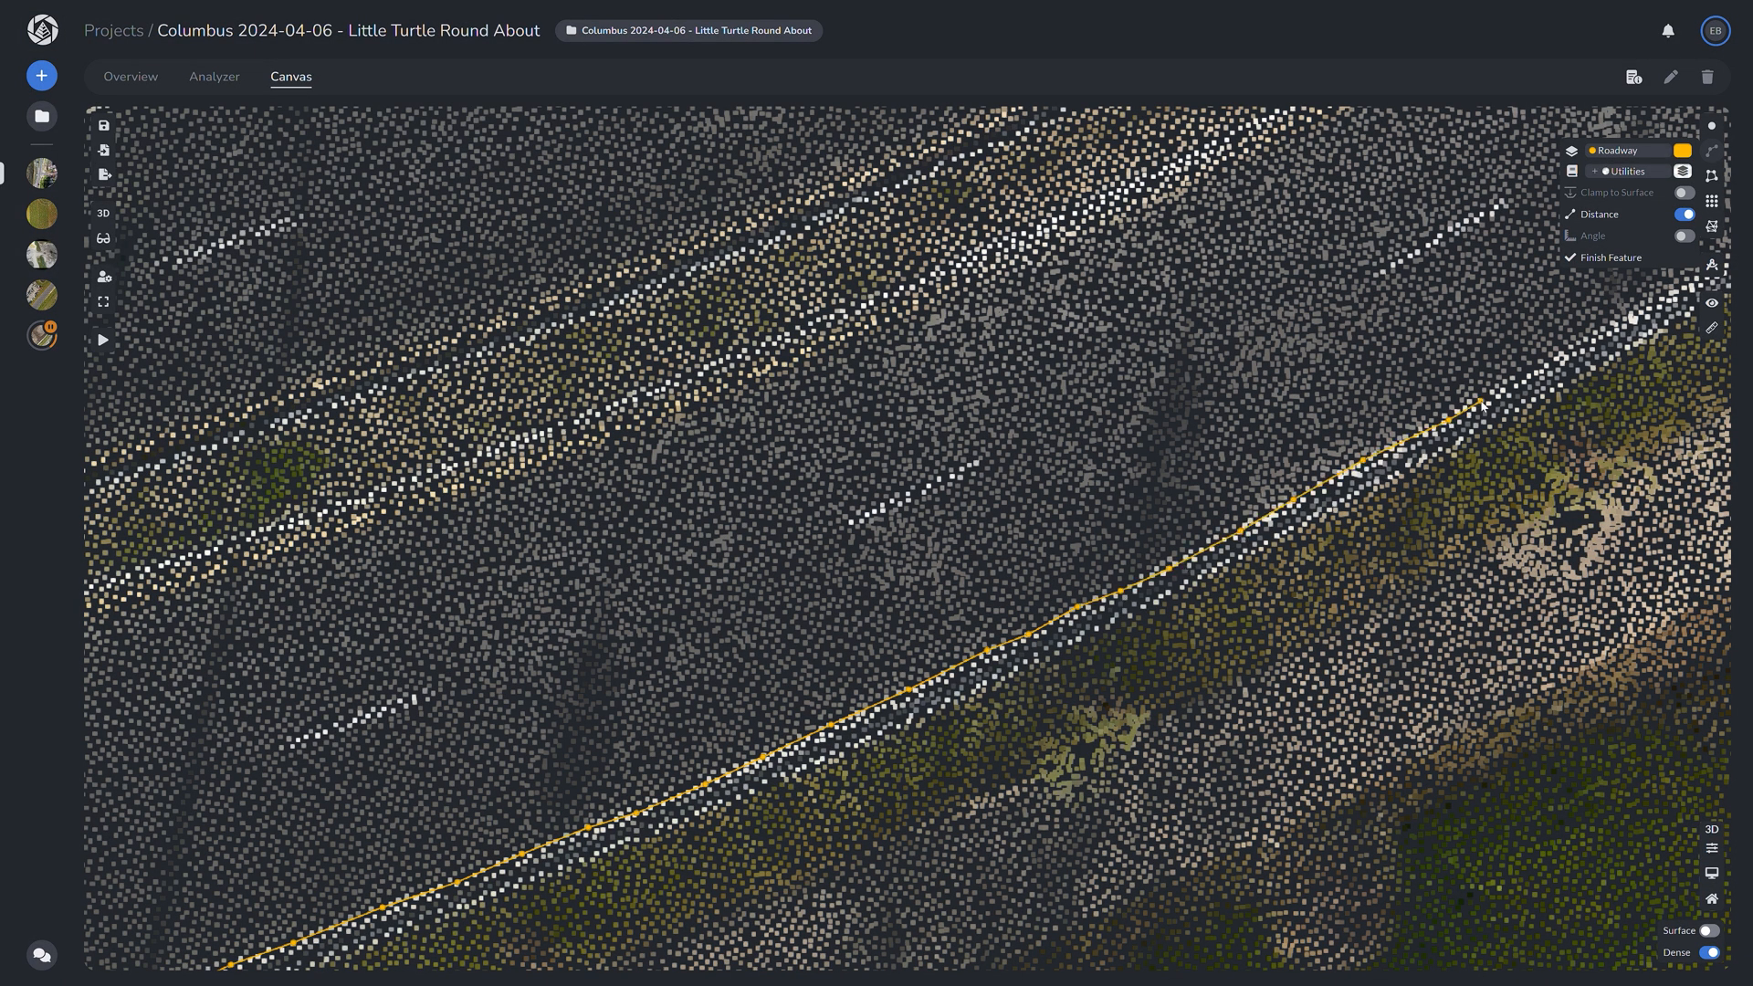
drag(1452, 420, 1023, 712)
scroll(1023, 712, down, 1)
click(1061, 686)
click(1113, 658)
click(1164, 633)
click(1175, 623)
click(1226, 593)
click(1251, 584)
click(1308, 554)
click(1347, 529)
click(1408, 494)
Step: Extend the polyline up along the curving road edge toward the roundabout
drag(1407, 494, 846, 700)
click(996, 608)
click(1033, 586)
click(1091, 544)
click(1144, 514)
click(1193, 476)
click(1255, 432)
mouse_move(1256, 432)
mouse_down()
mouse_move(948, 776)
mouse_move(964, 774)
mouse_up()
click(1009, 738)
click(1101, 662)
click(1176, 604)
click(1256, 539)
click(1351, 467)
click(1425, 405)
drag(1434, 395, 853, 851)
click(993, 724)
click(1098, 623)
scroll(1101, 626, down, 5)
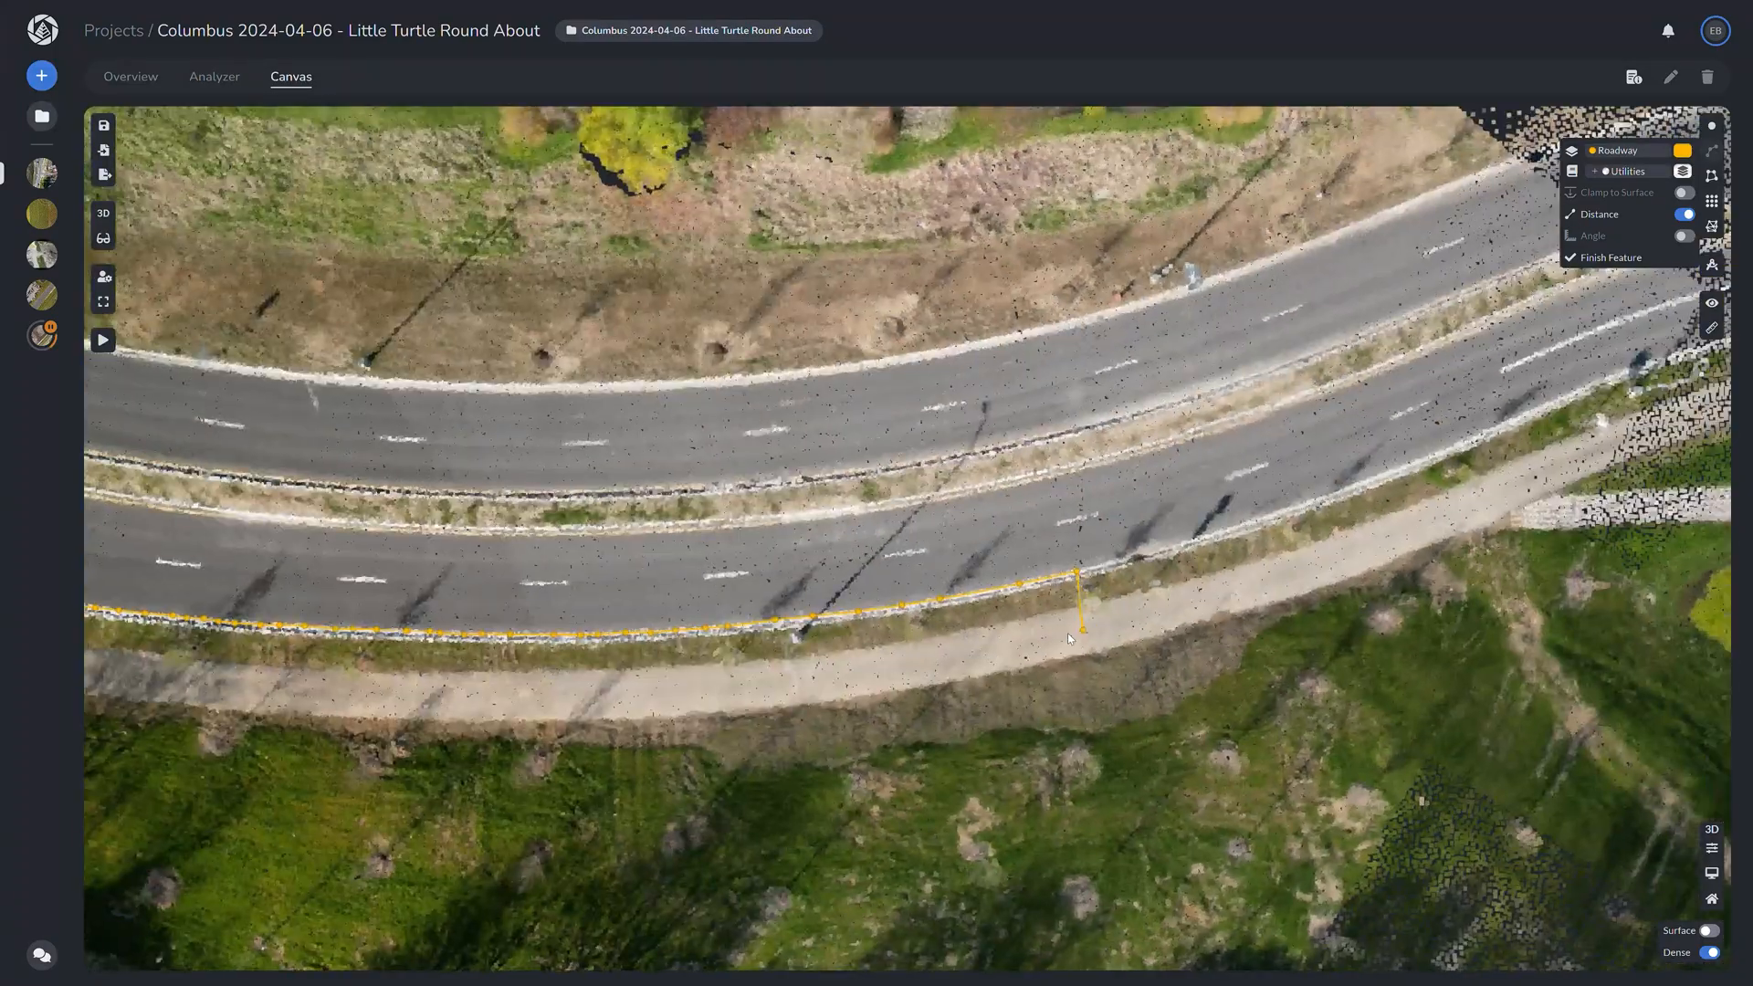
scroll(824, 657, up, 3)
click(940, 620)
click(1078, 569)
click(1212, 521)
click(1374, 448)
click(1513, 385)
drag(1603, 365, 966, 701)
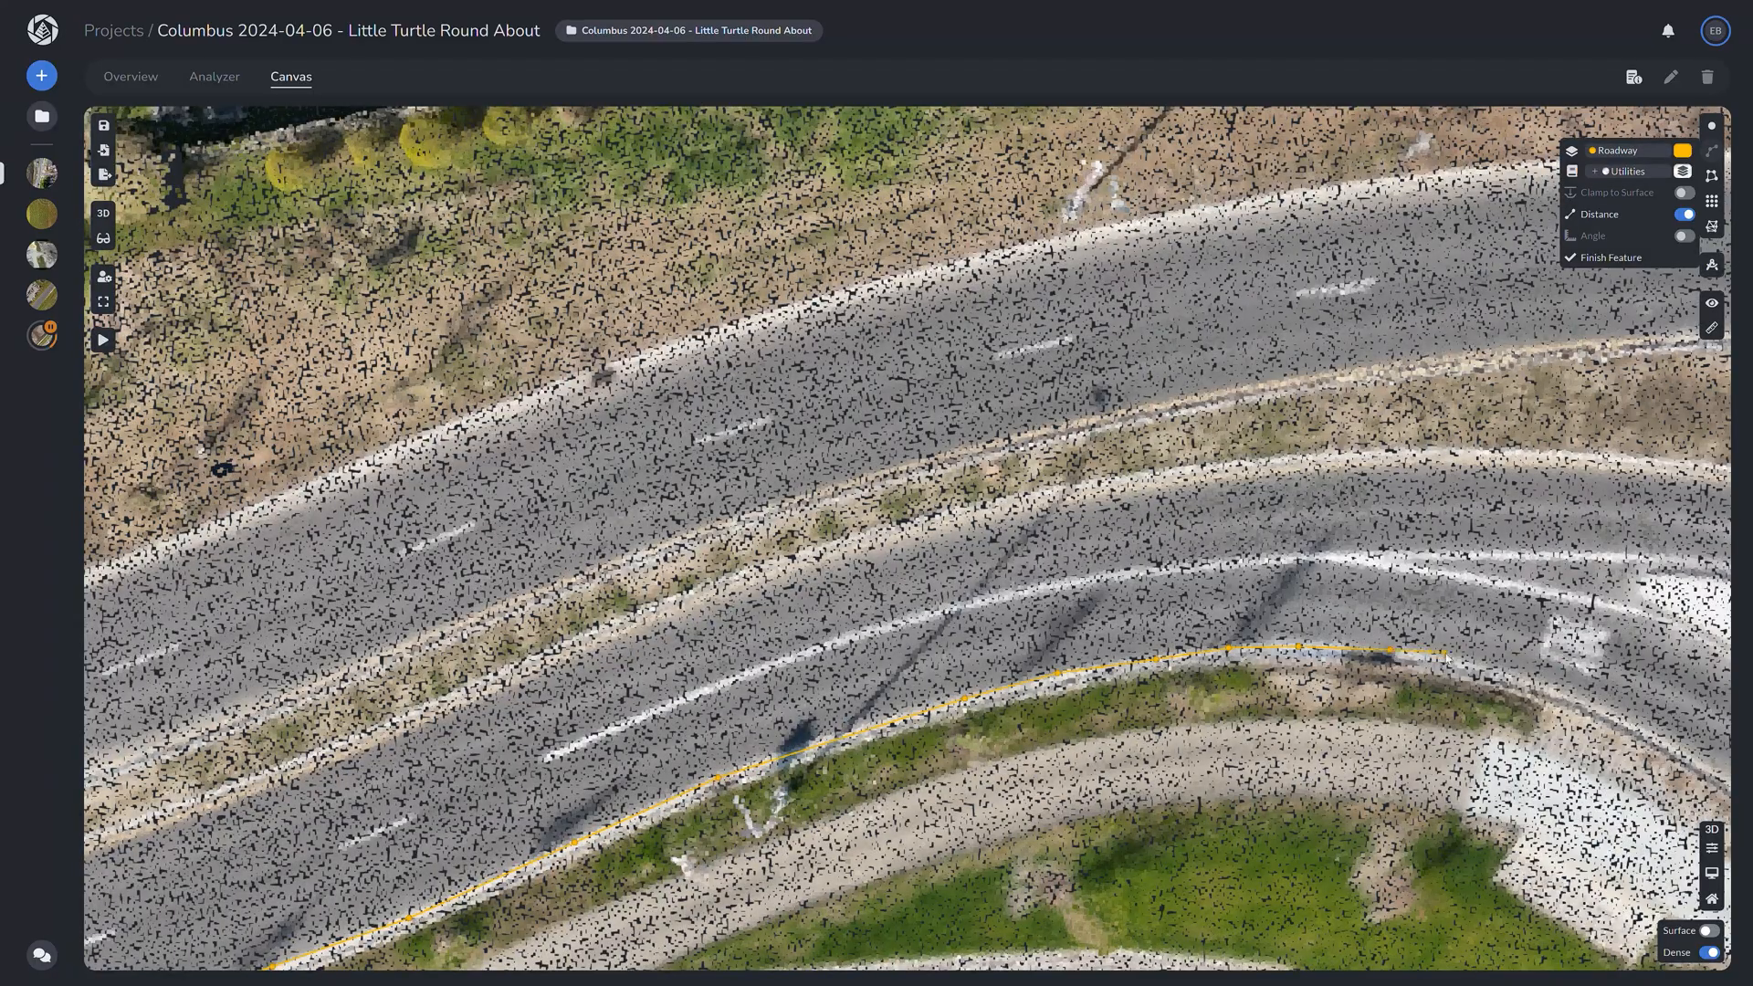
Step: Trace the polyline along the curb past the roundabout and down the road to its last vertex
drag(1446, 658, 1267, 575)
click(1152, 704)
click(1232, 778)
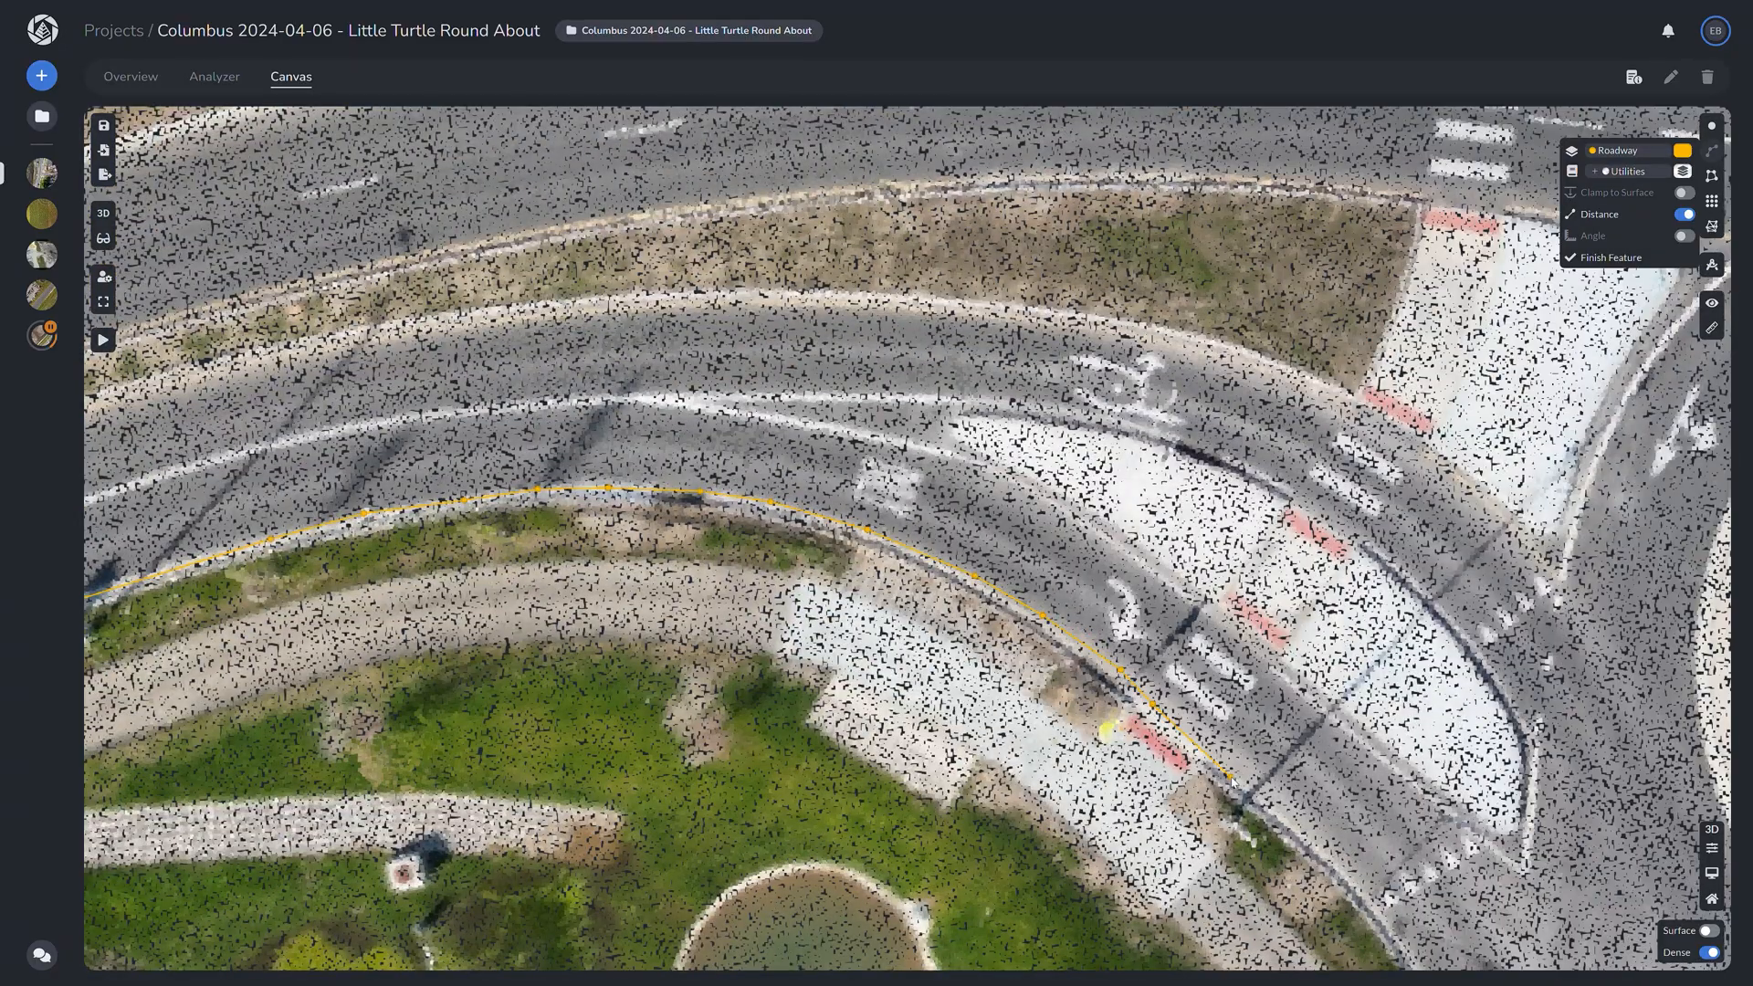
drag(1254, 788, 558, 378)
click(597, 414)
click(662, 475)
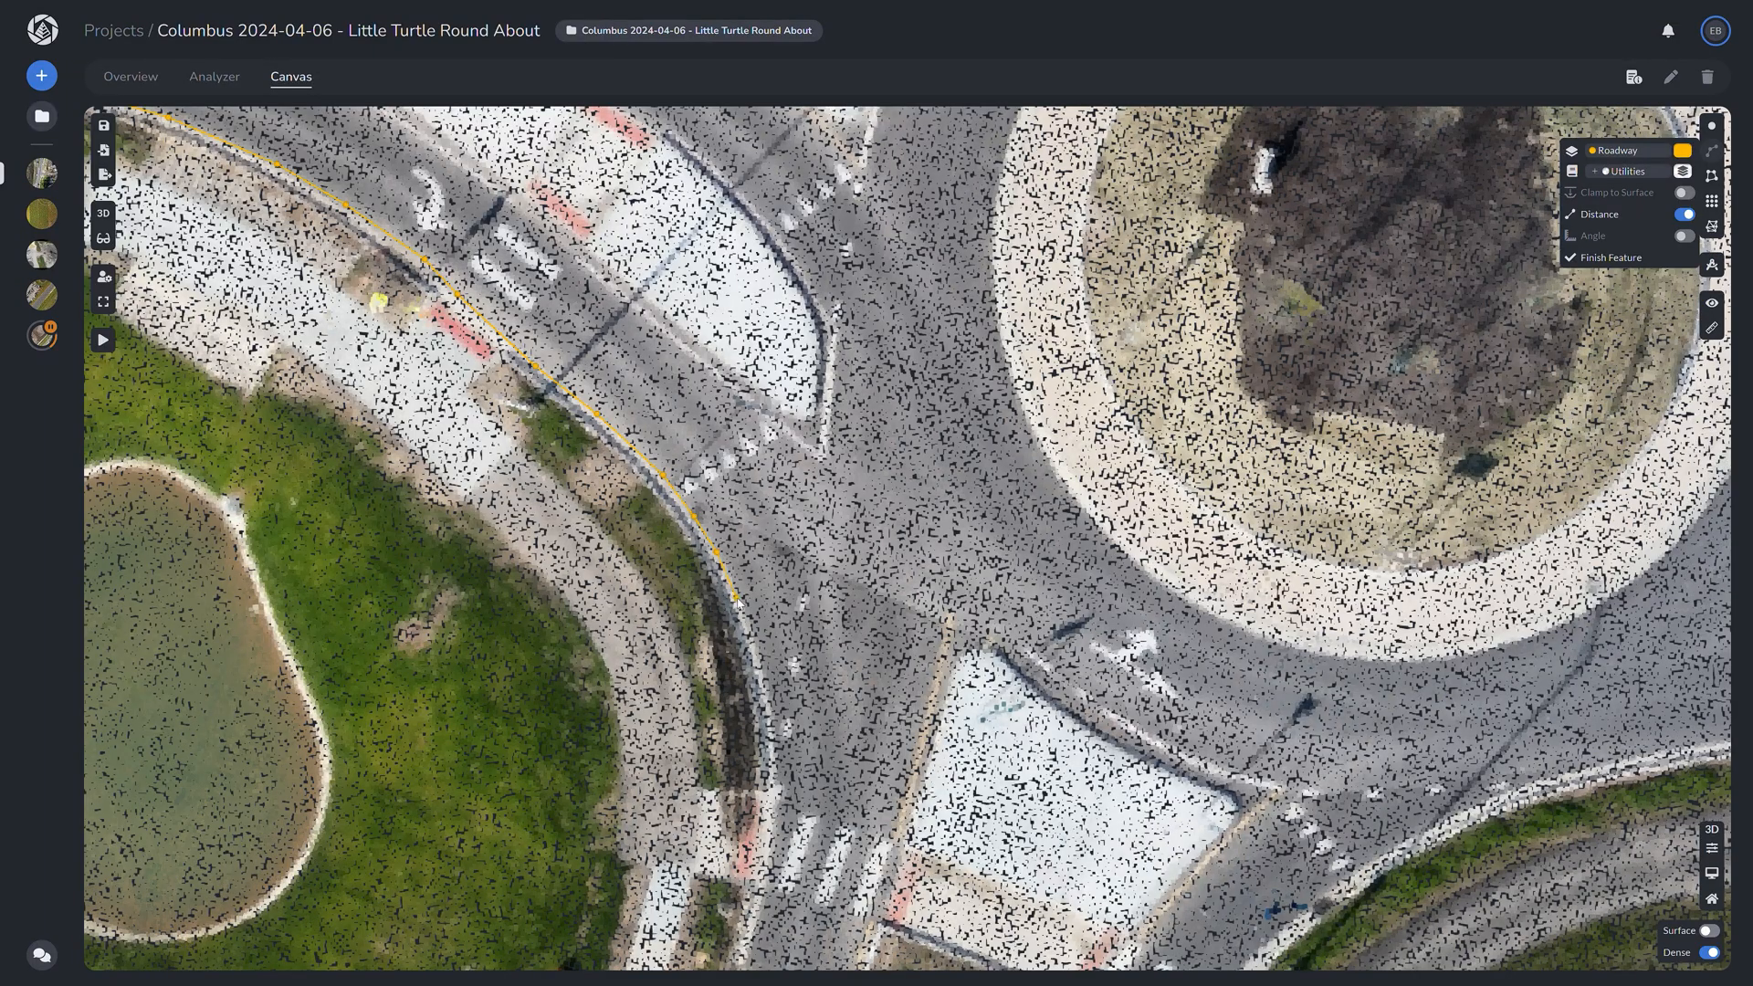
drag(762, 680, 860, 465)
click(867, 555)
click(861, 664)
drag(858, 678, 1002, 287)
scroll(1003, 287, up, 2)
click(999, 302)
click(972, 393)
click(932, 507)
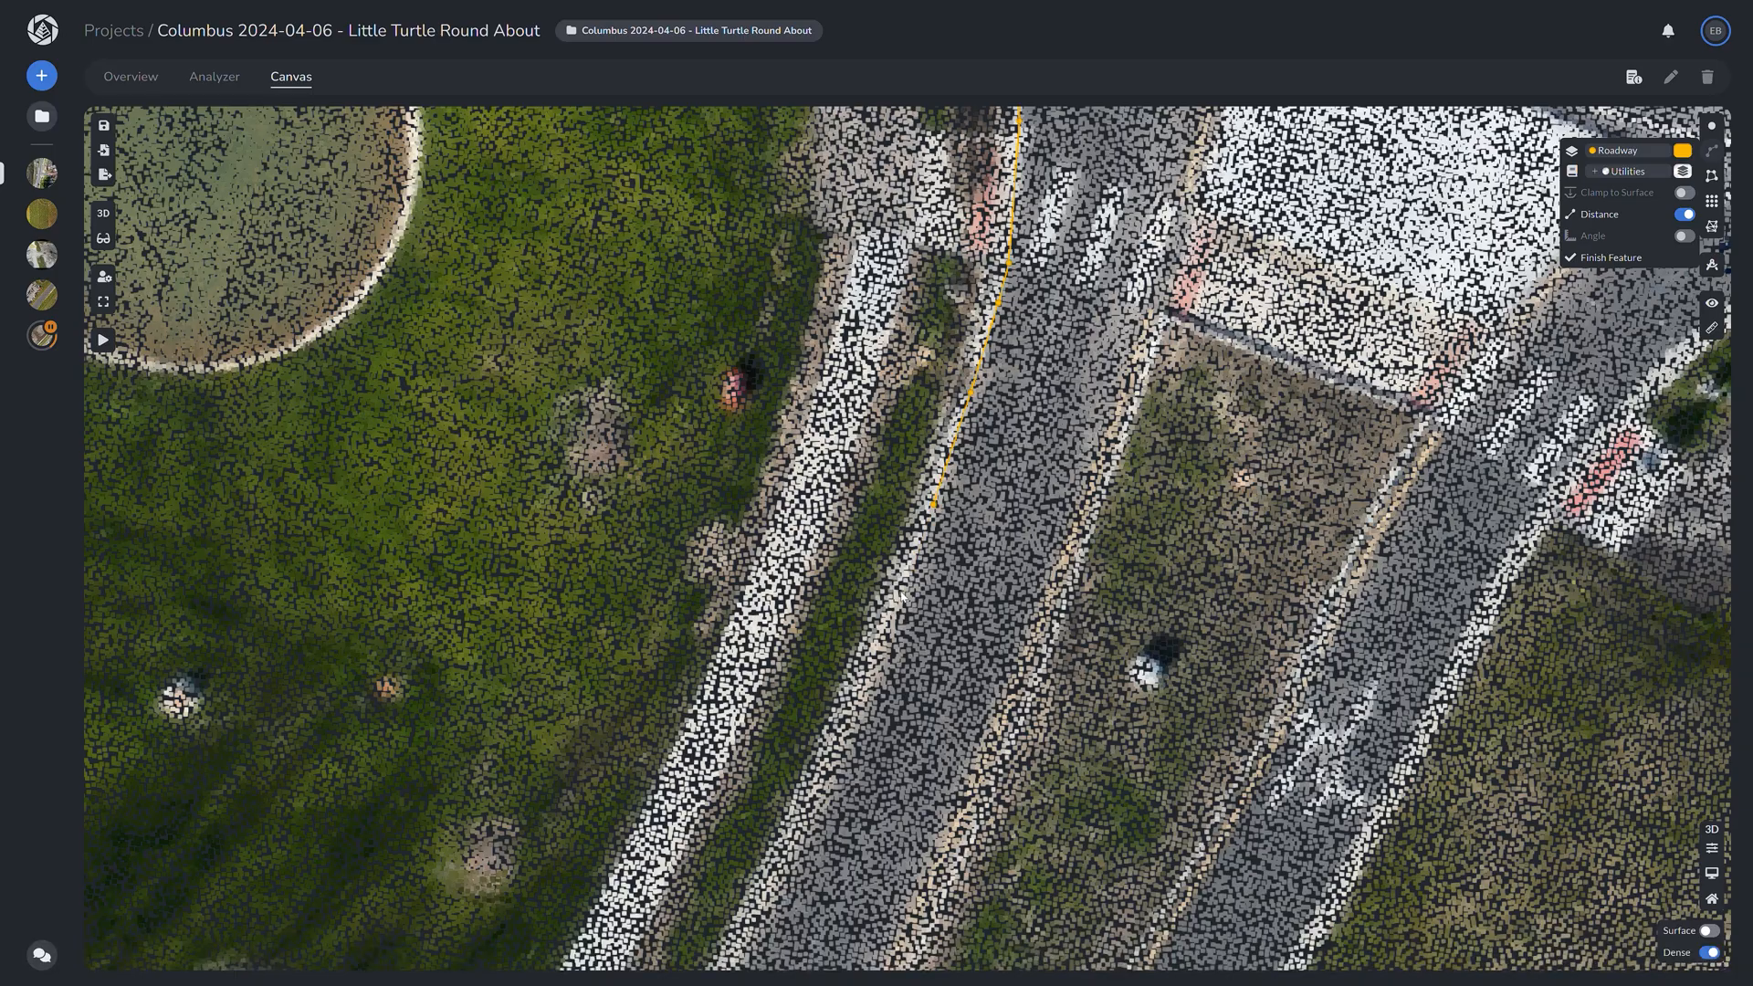
click(902, 596)
drag(891, 631, 1034, 443)
scroll(1033, 443, down, 2)
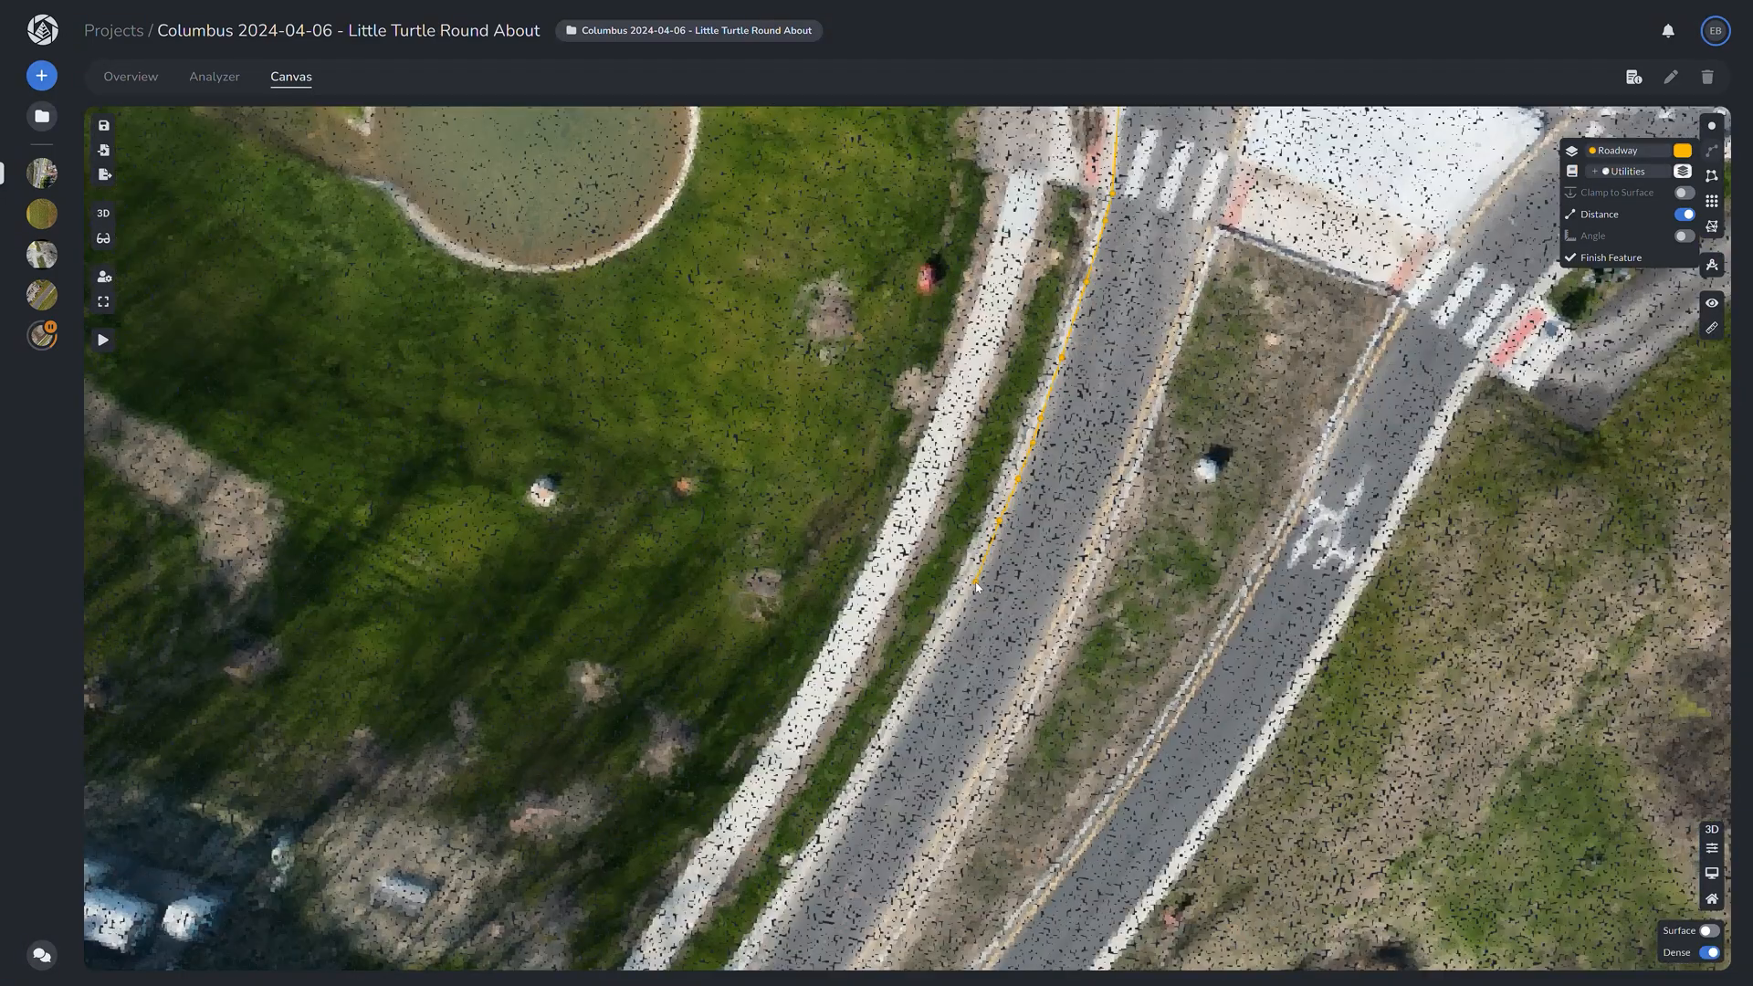
drag(976, 587, 1107, 445)
drag(1062, 511, 955, 399)
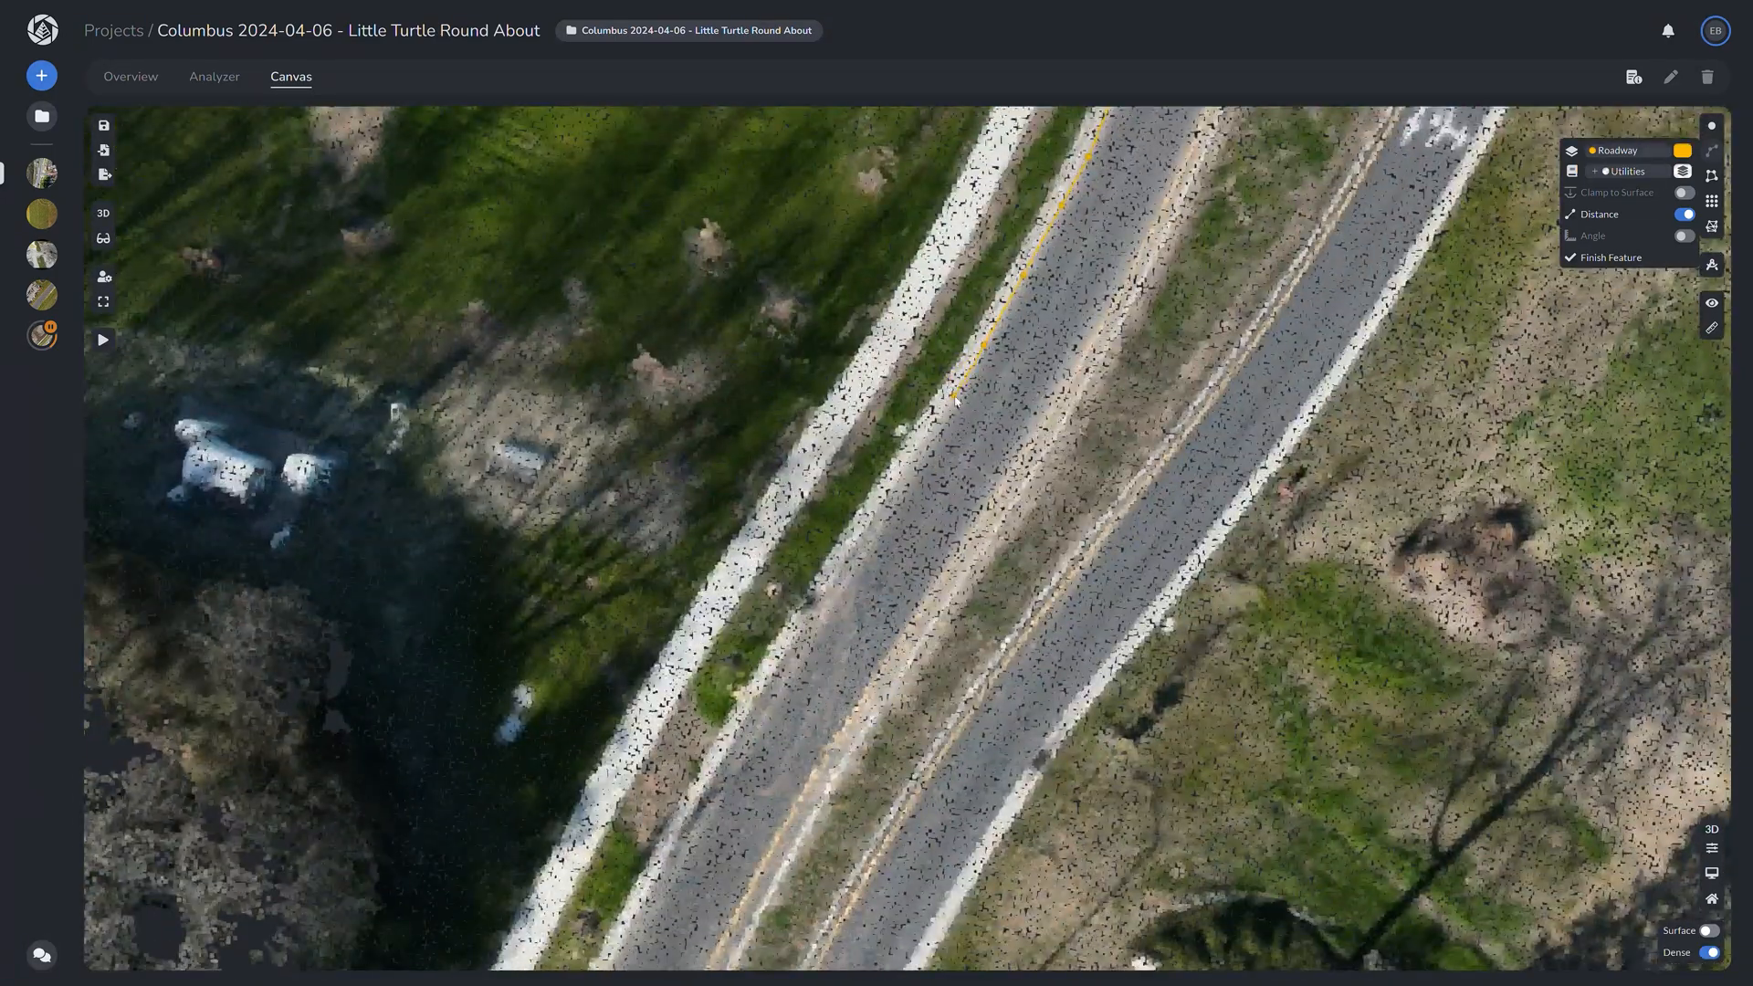
right_drag(857, 577, 927, 578)
click(840, 571)
drag(856, 593, 1035, 339)
click(1002, 359)
click(980, 437)
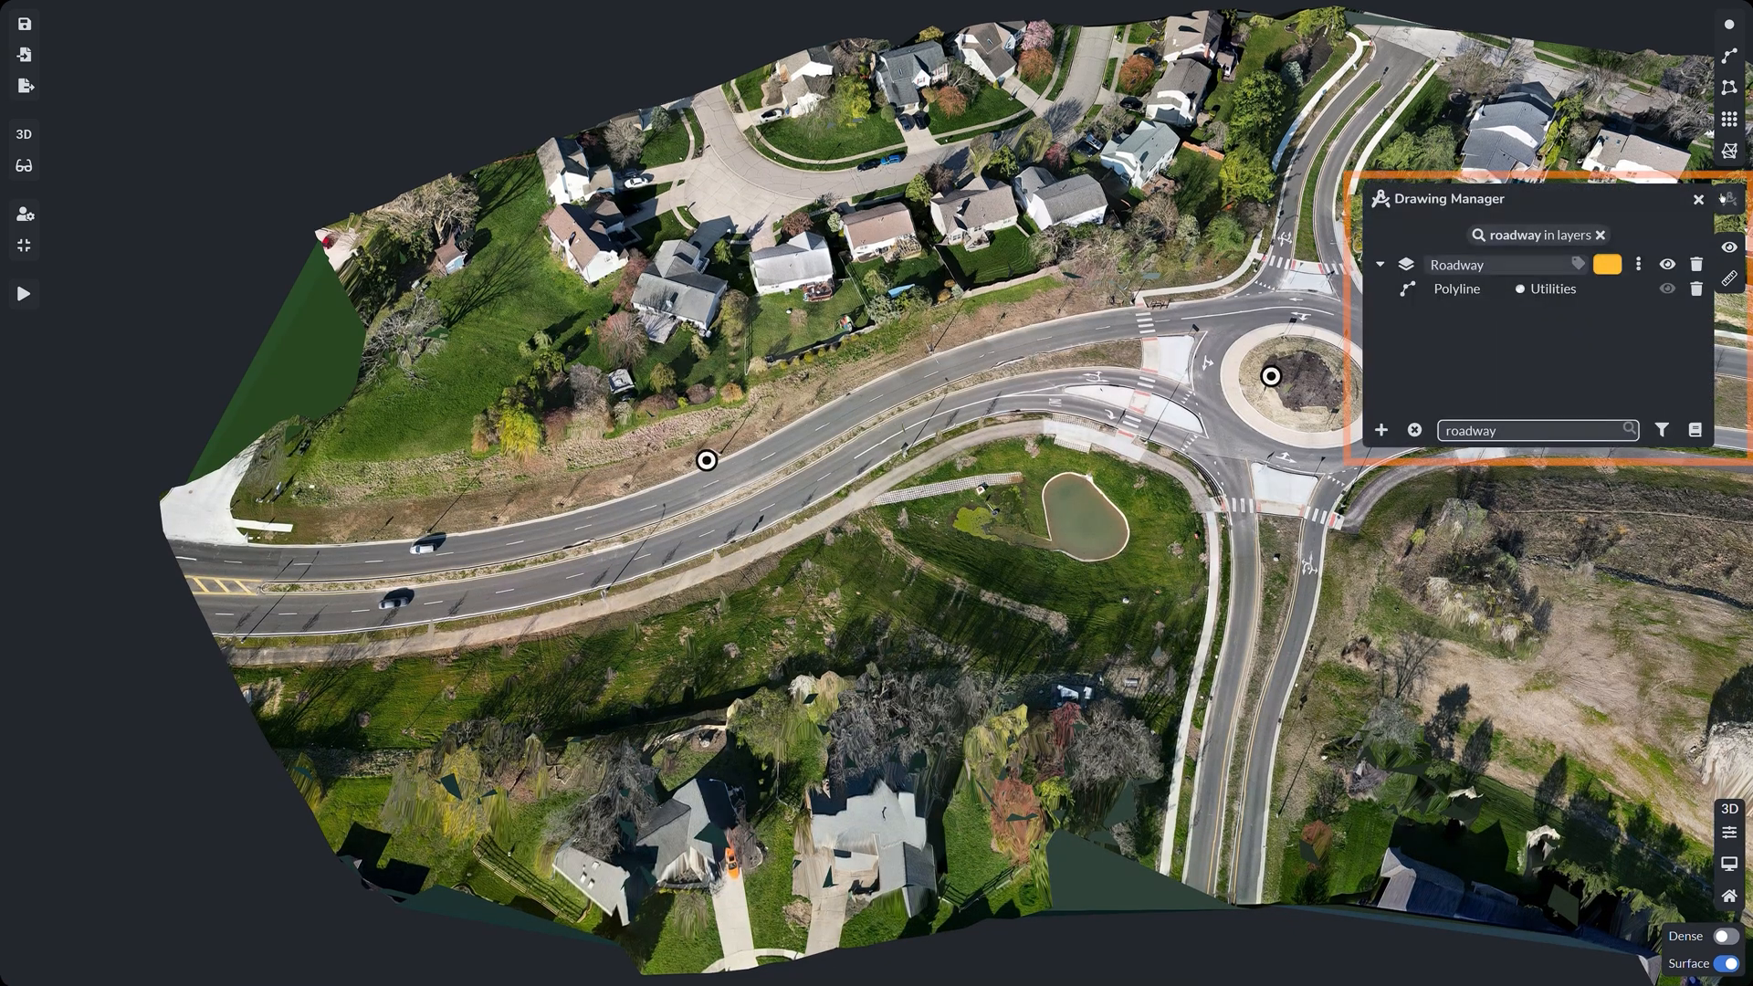
Step: Open the Roadway polyline's properties, review Copy and Shift and Modify Points, then show its Export settings
click(1472, 292)
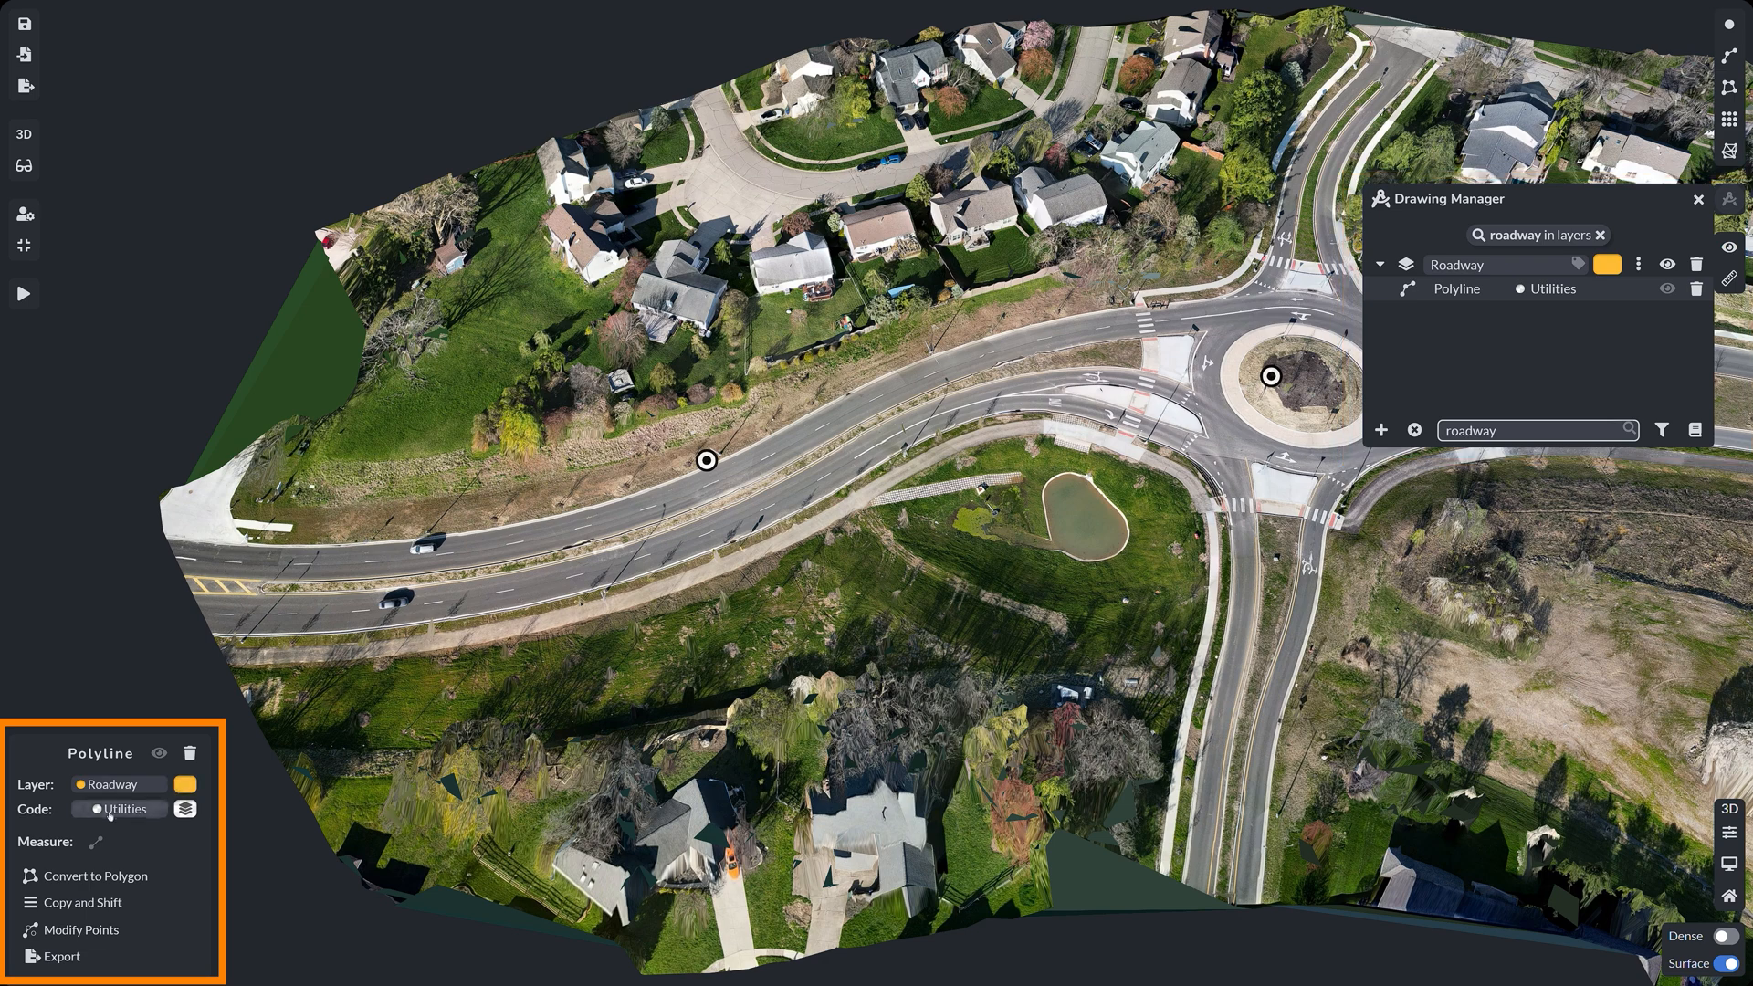
click(69, 904)
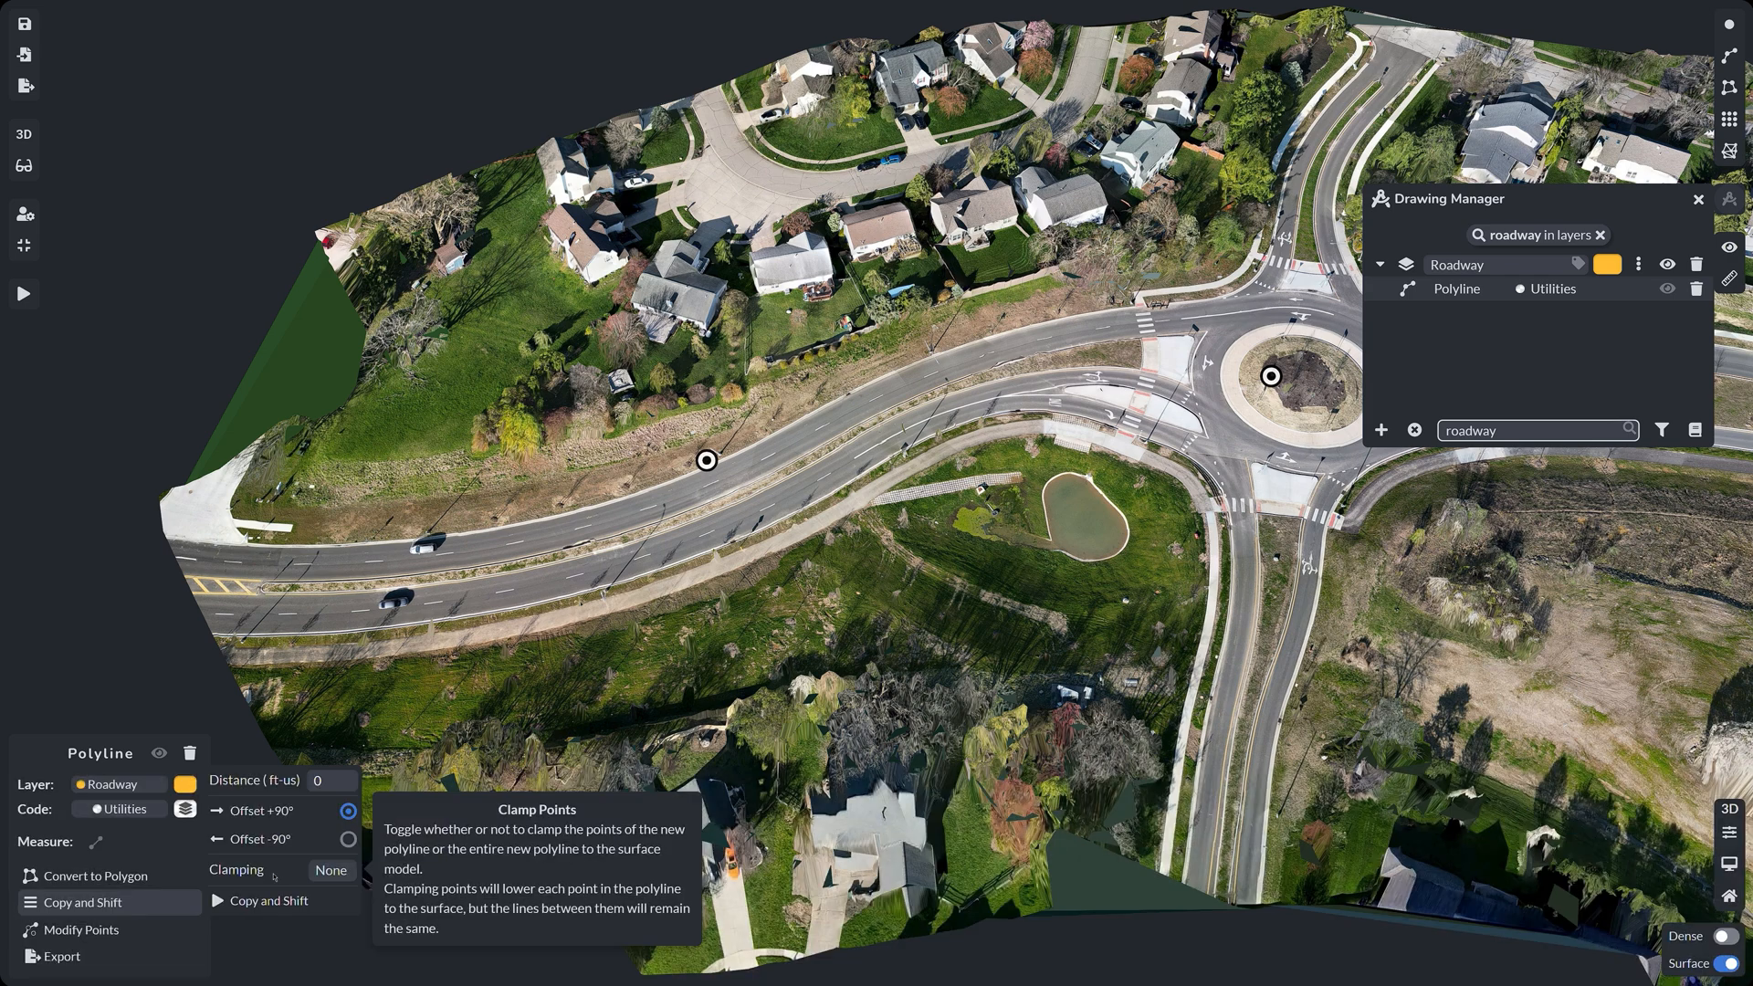
click(135, 931)
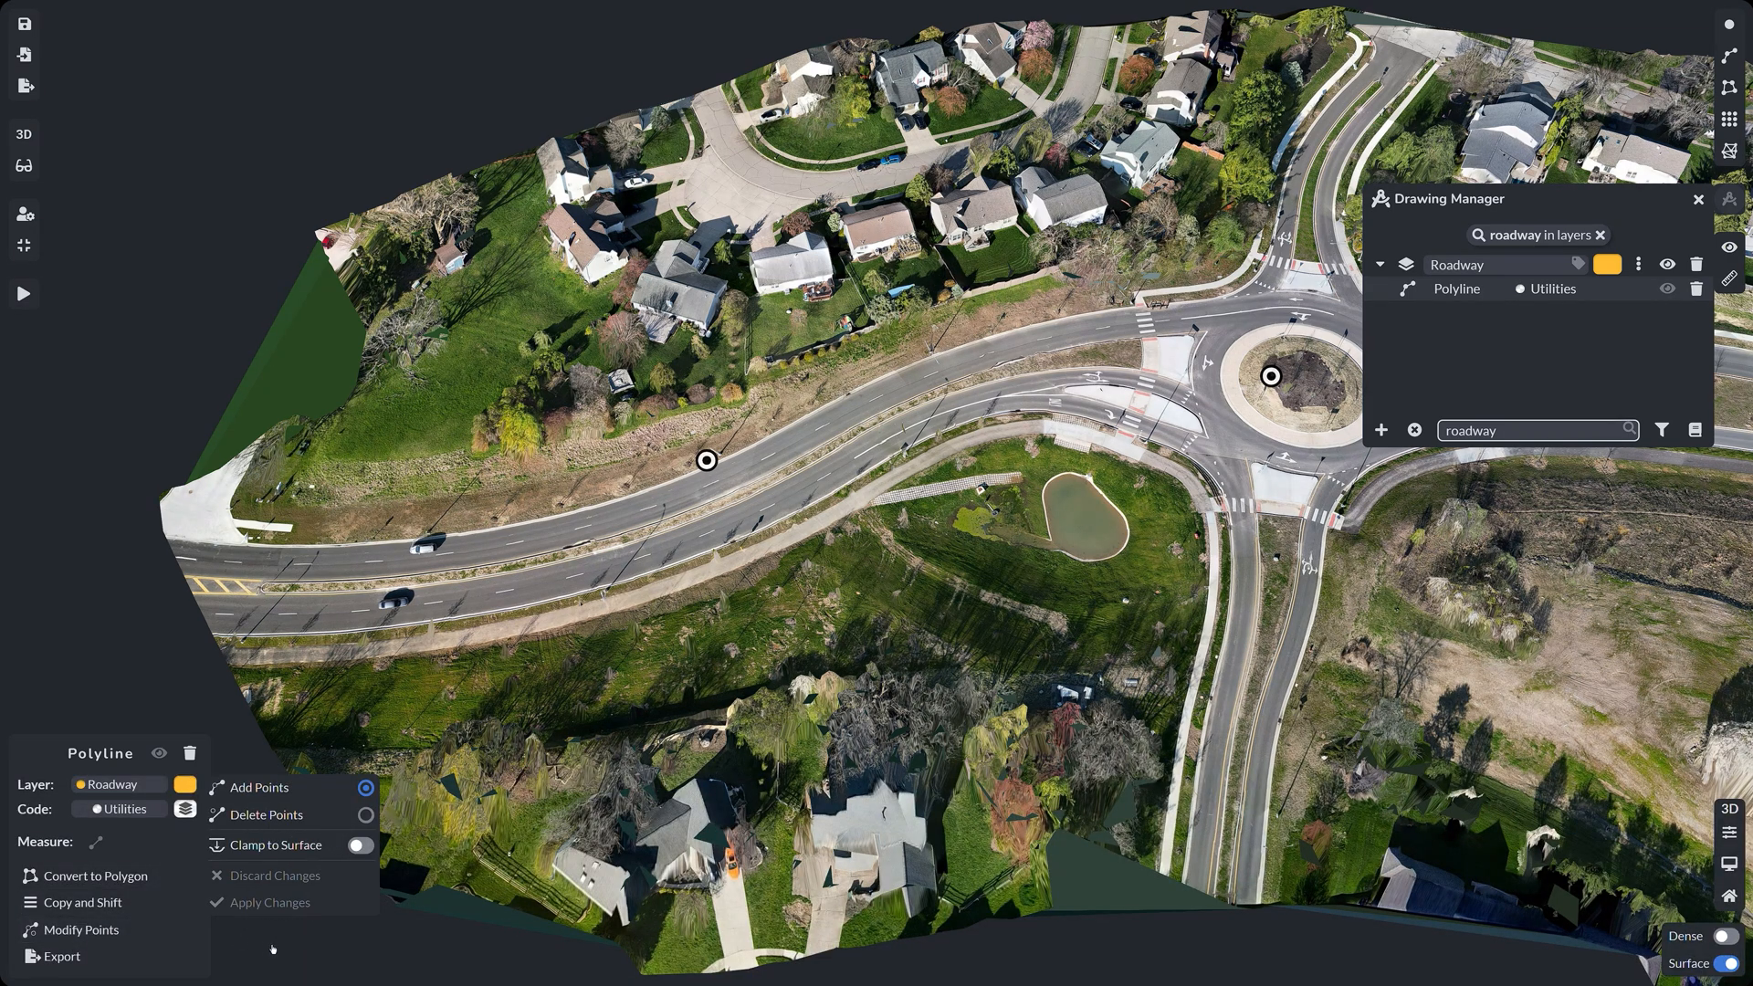
click(70, 957)
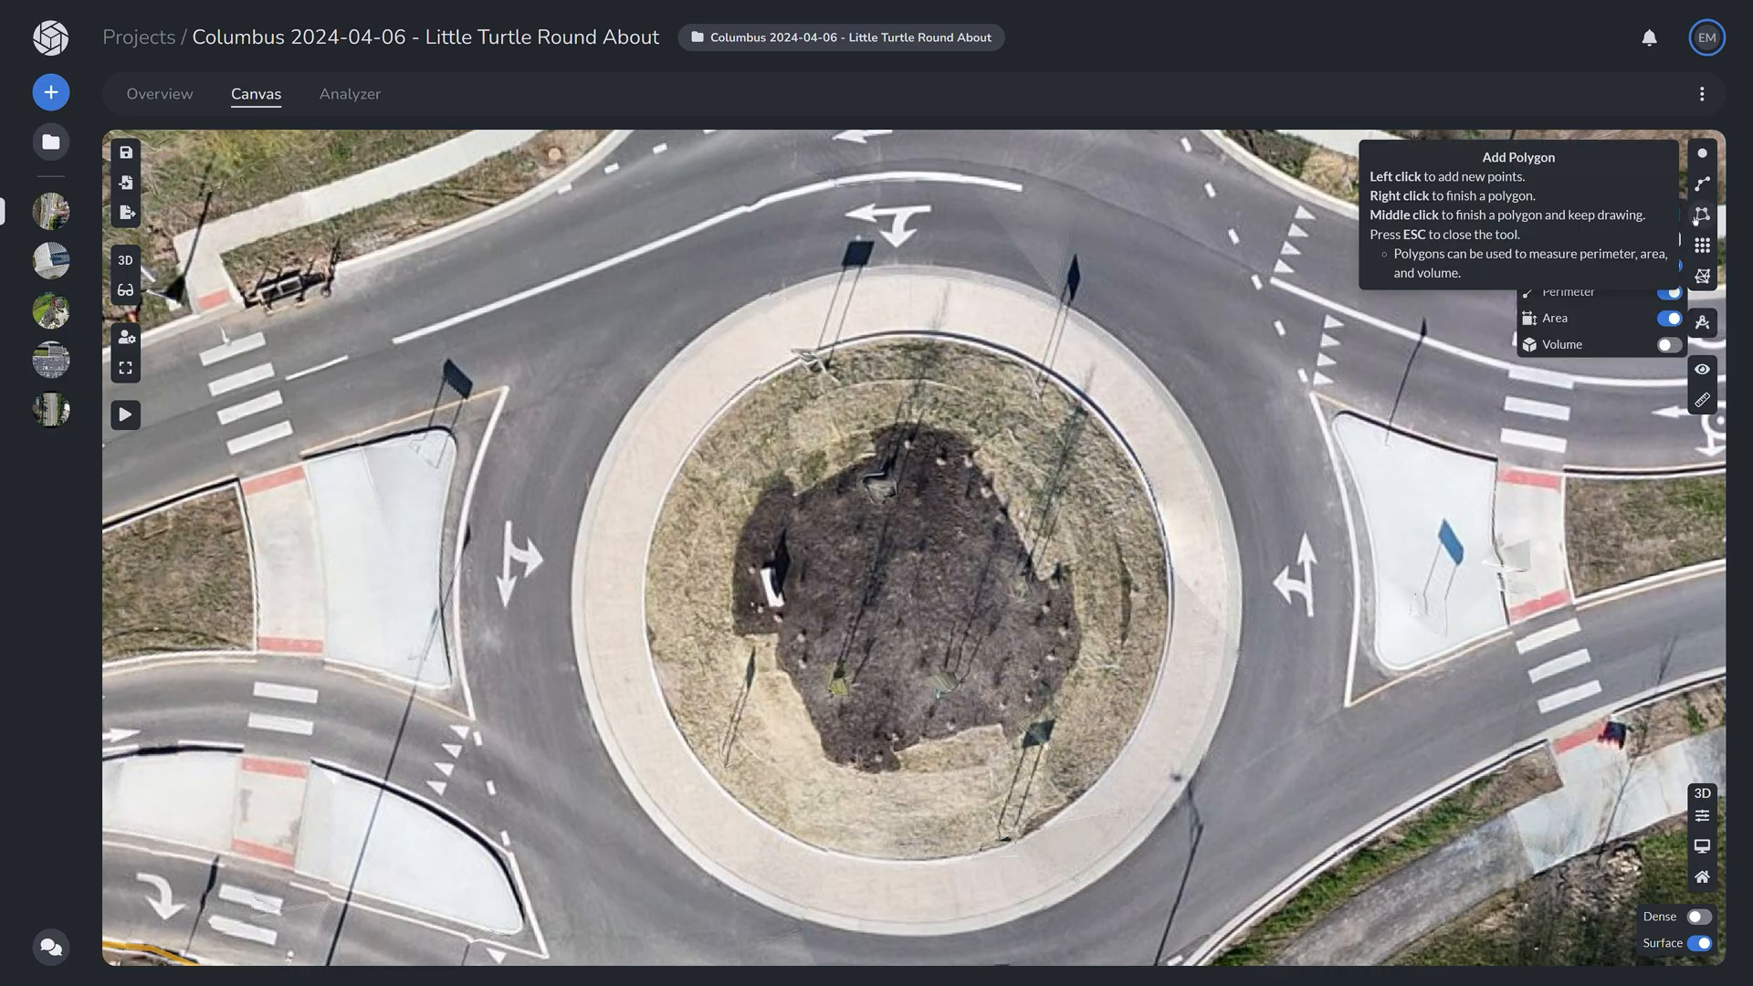
Step: Start a measured polygon and trace the island's outer curb along the bottom and up the right side
click(1702, 214)
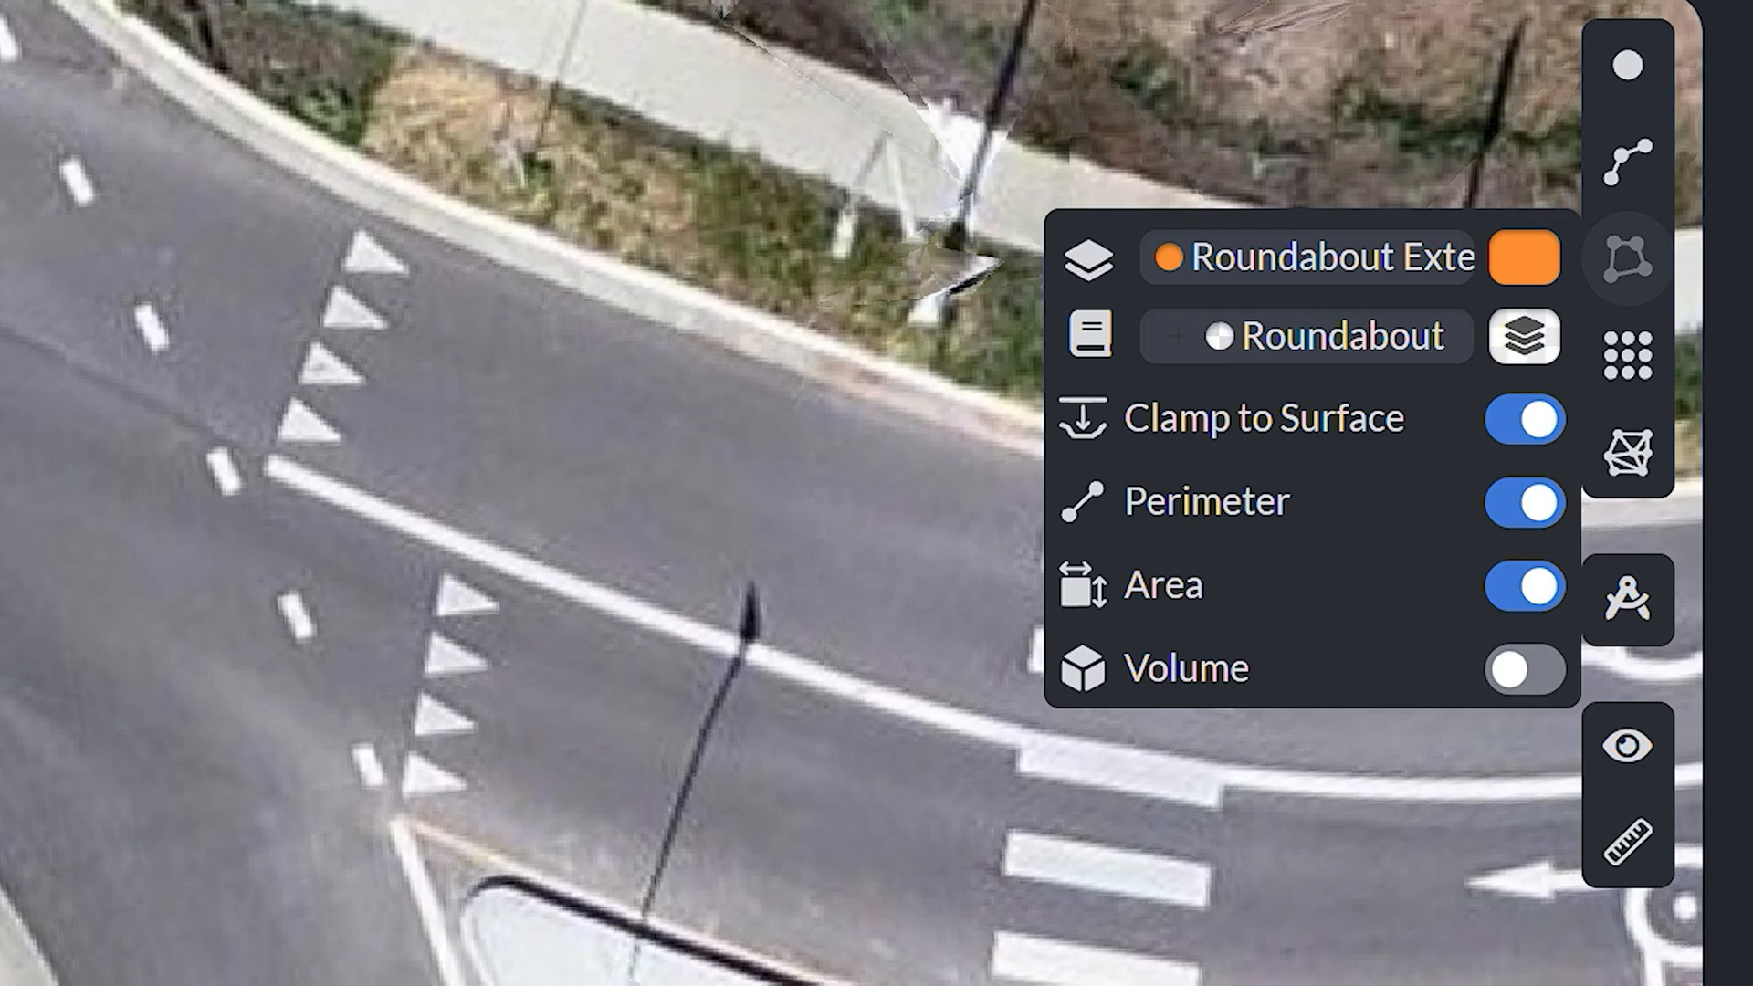
click(900, 938)
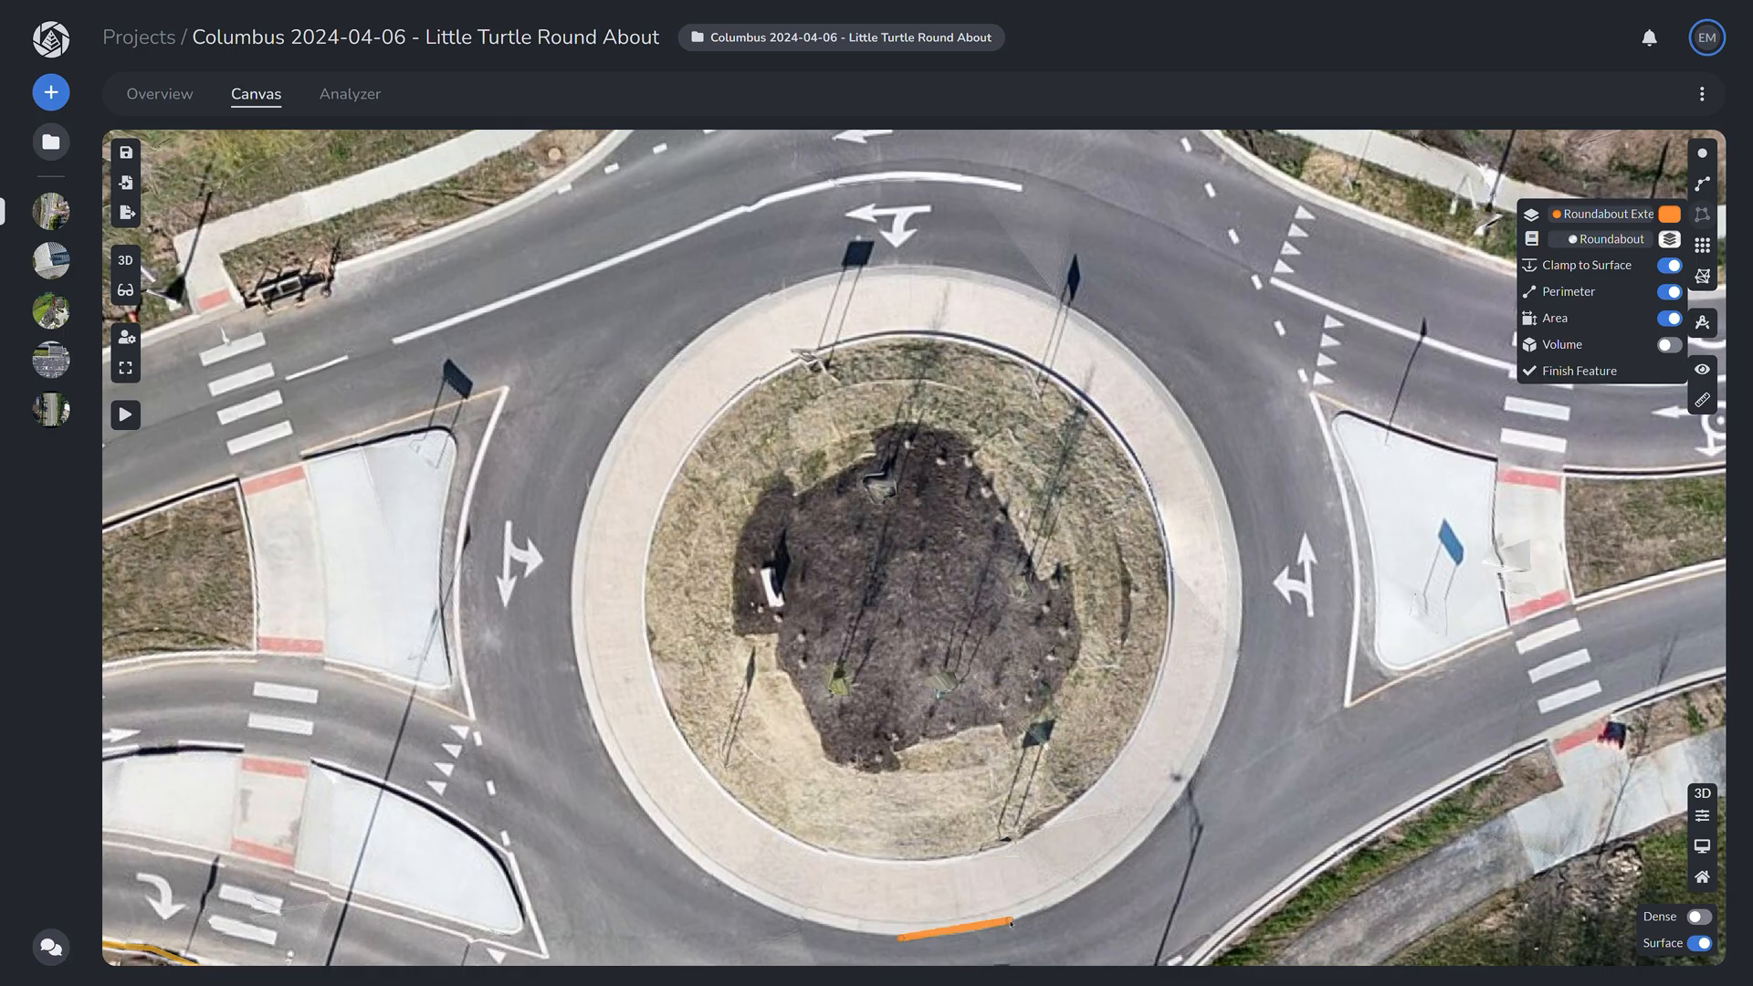
click(1002, 922)
click(1079, 889)
click(1144, 841)
click(1179, 795)
click(1211, 735)
click(1237, 648)
click(1242, 574)
click(1229, 499)
Step: Continue the outline across the top curb and down the island's left side
click(1193, 424)
click(1140, 356)
click(1080, 311)
click(1004, 276)
click(896, 265)
click(820, 274)
click(759, 295)
click(671, 360)
click(626, 419)
Step: Finish the lower-left curb back to the bottom, close the polygon and open its details
click(587, 495)
click(572, 573)
click(571, 639)
click(589, 703)
click(630, 792)
click(683, 847)
click(742, 896)
double_click(808, 920)
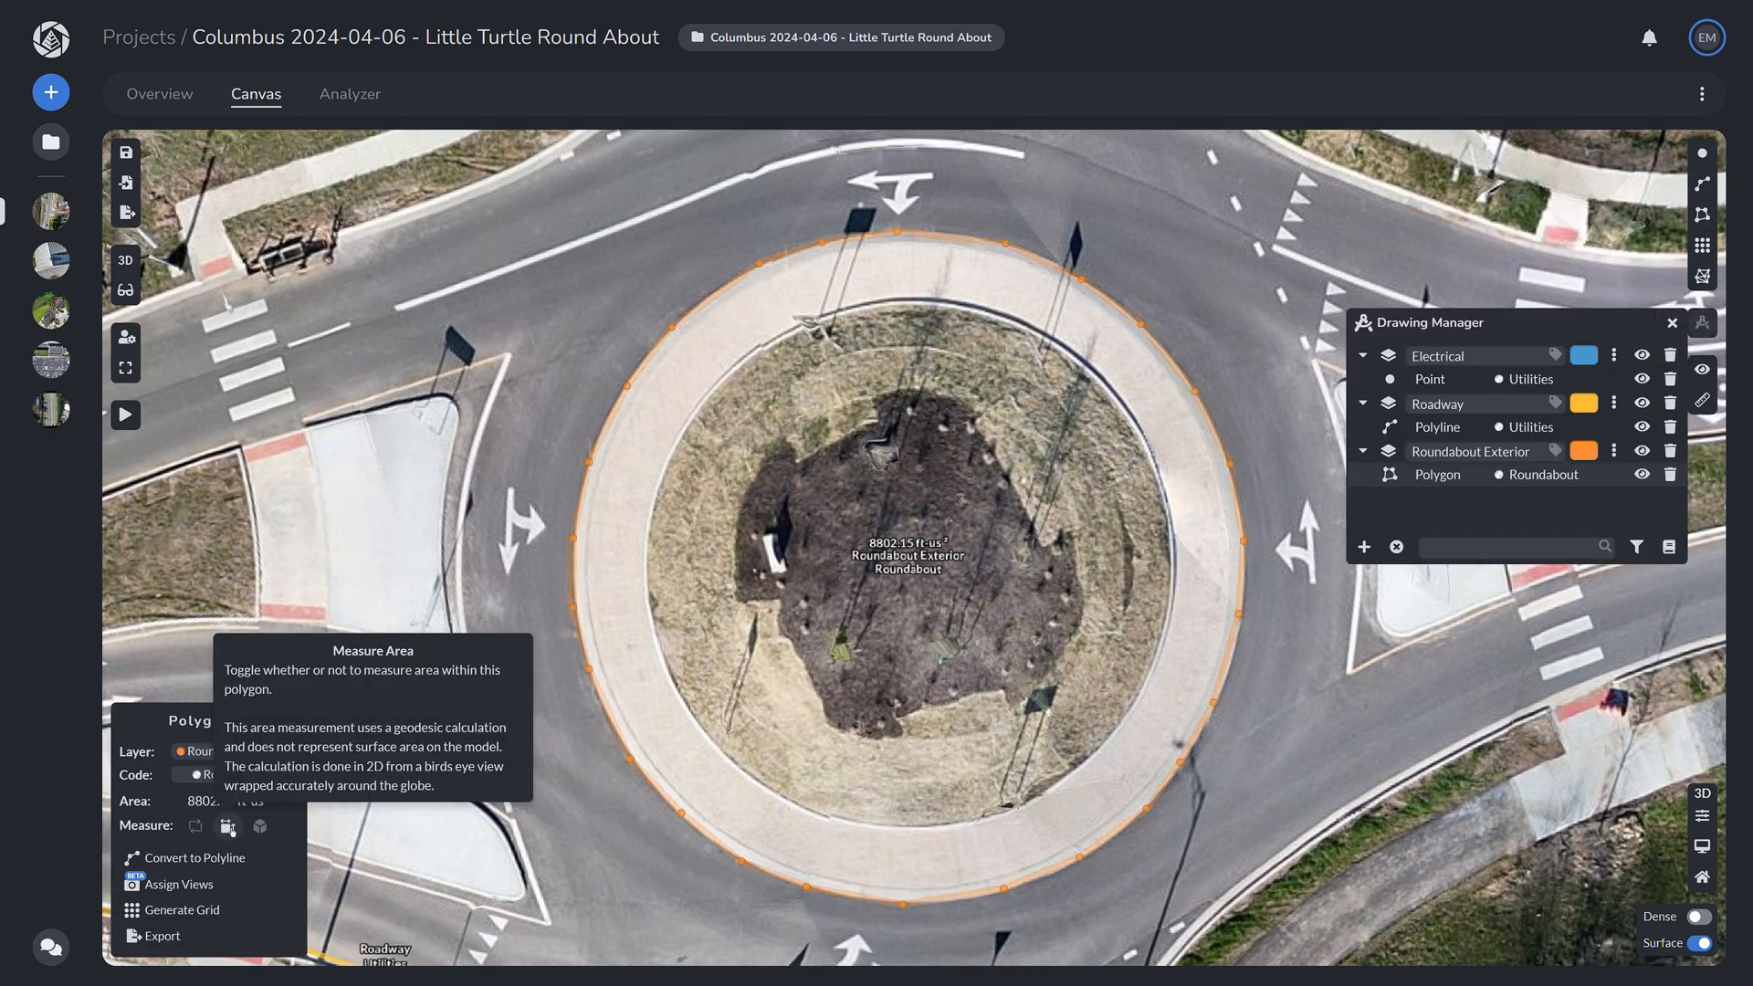
click(228, 826)
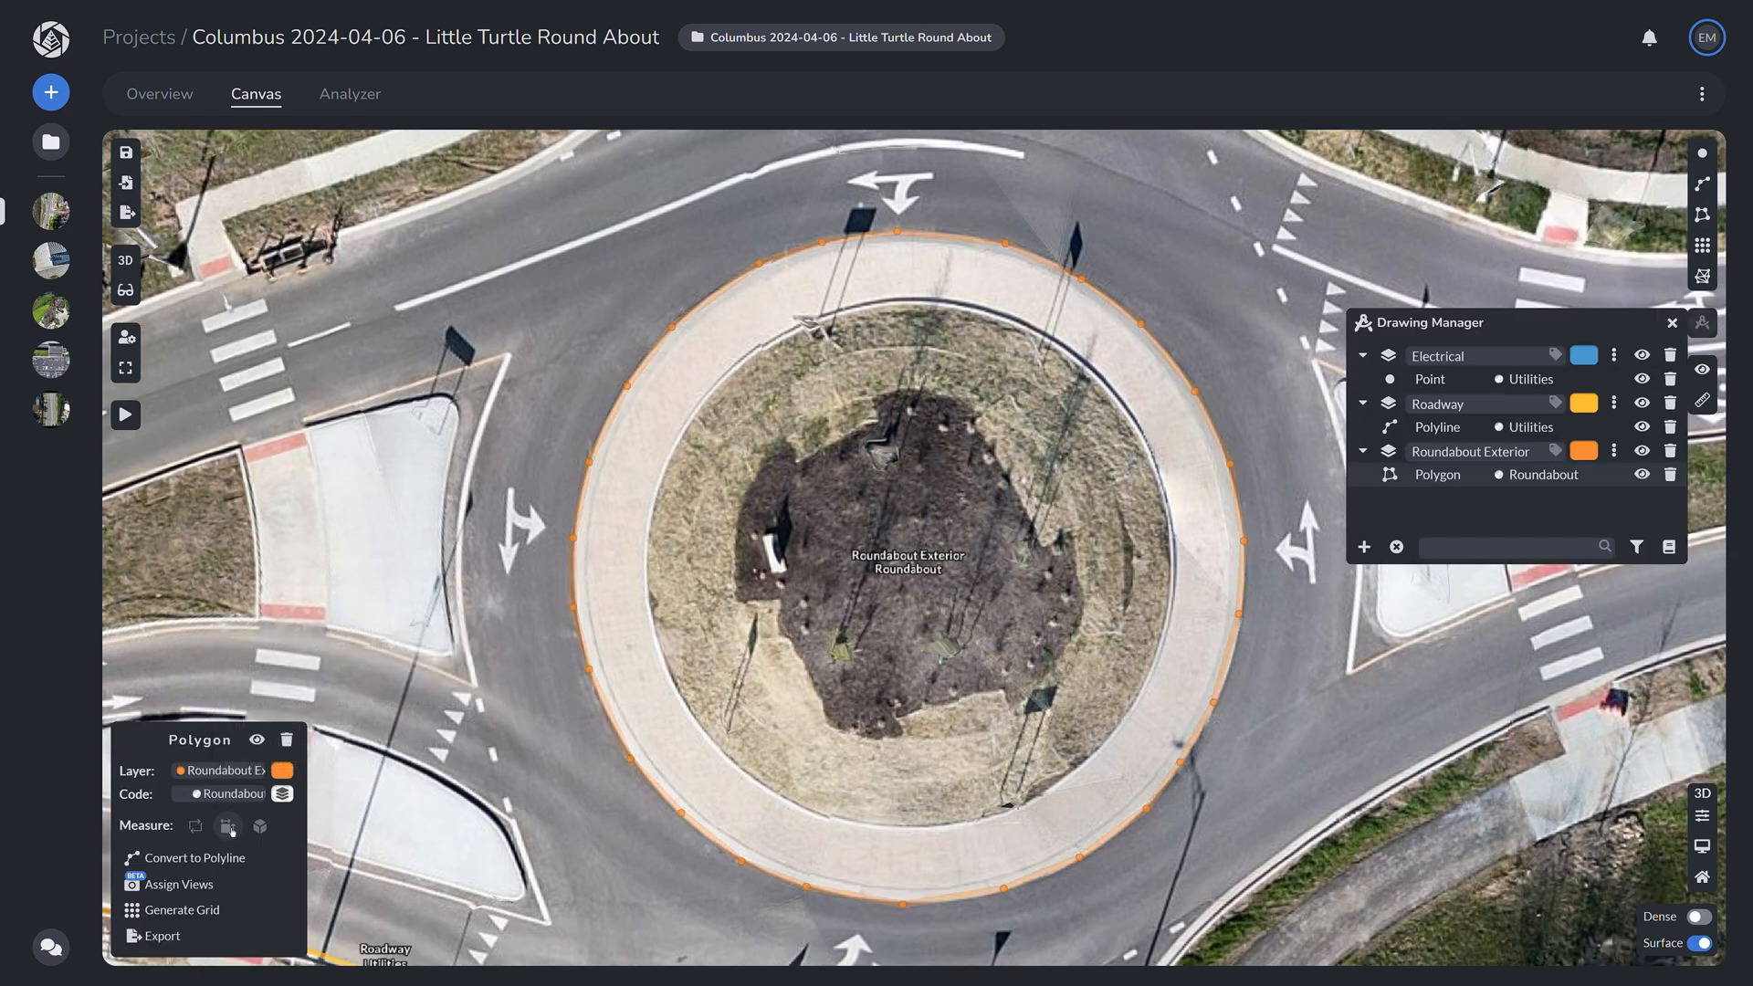
Step: Show the island polygon's area, volume (19171.16 ft-us³) and perimeter
click(229, 826)
click(260, 827)
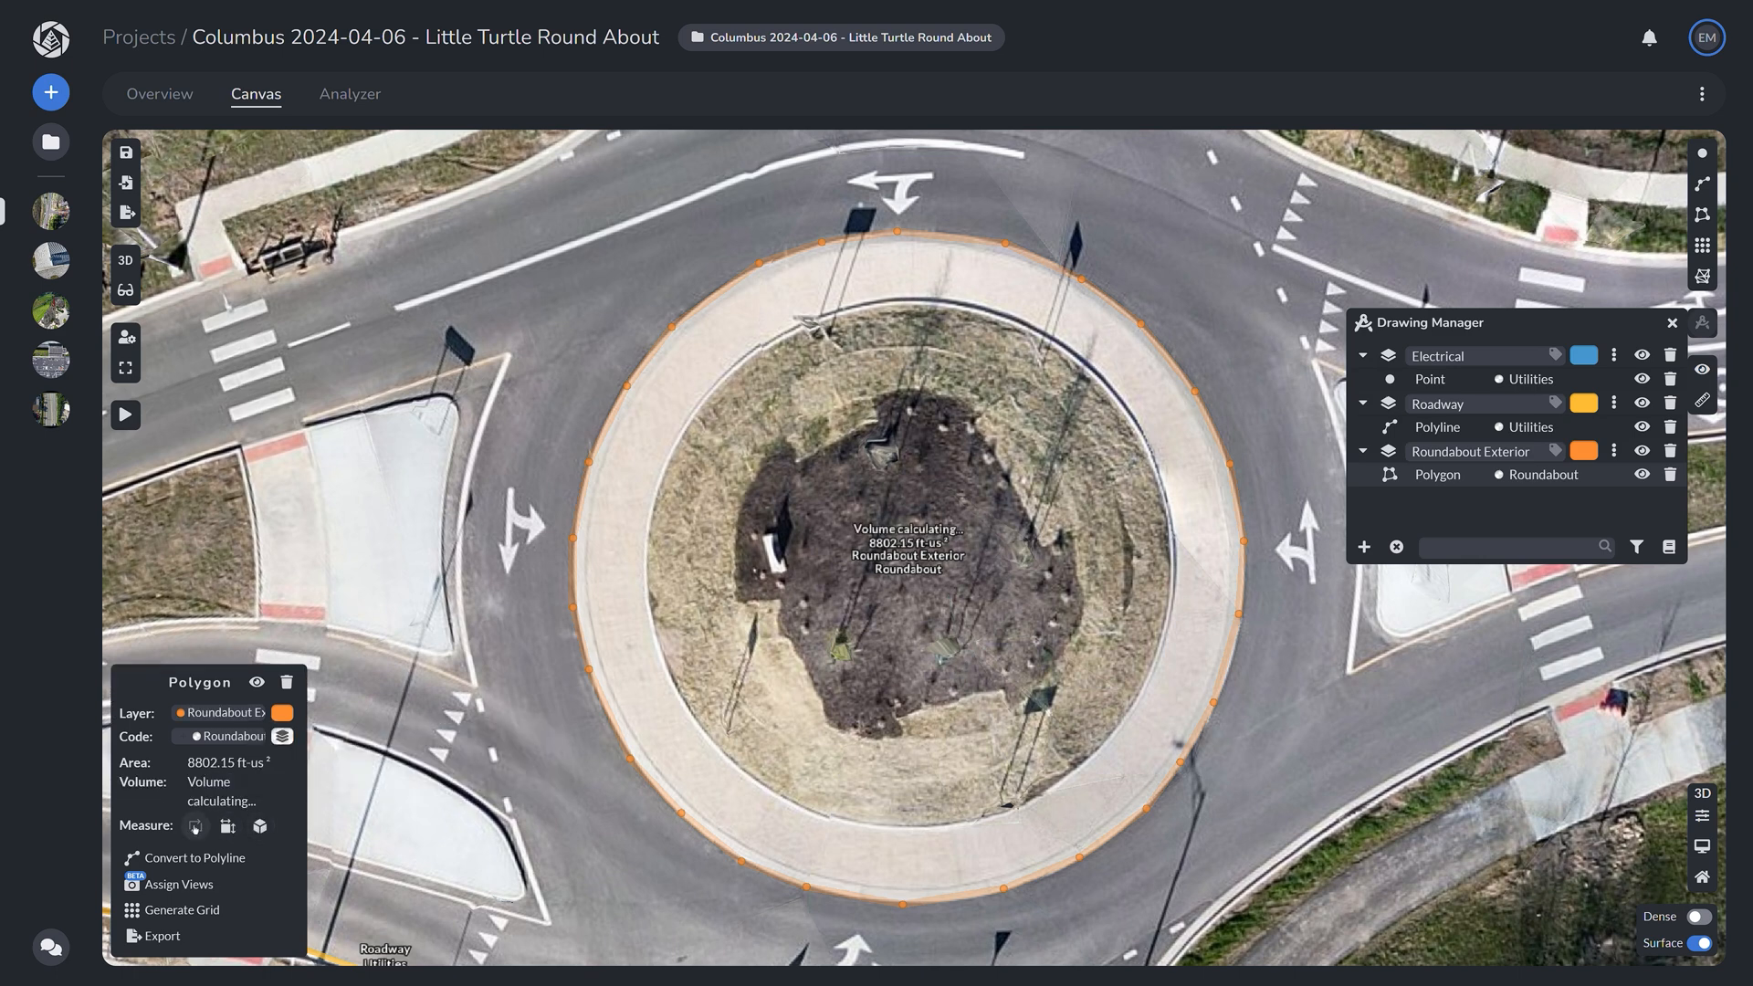
click(196, 827)
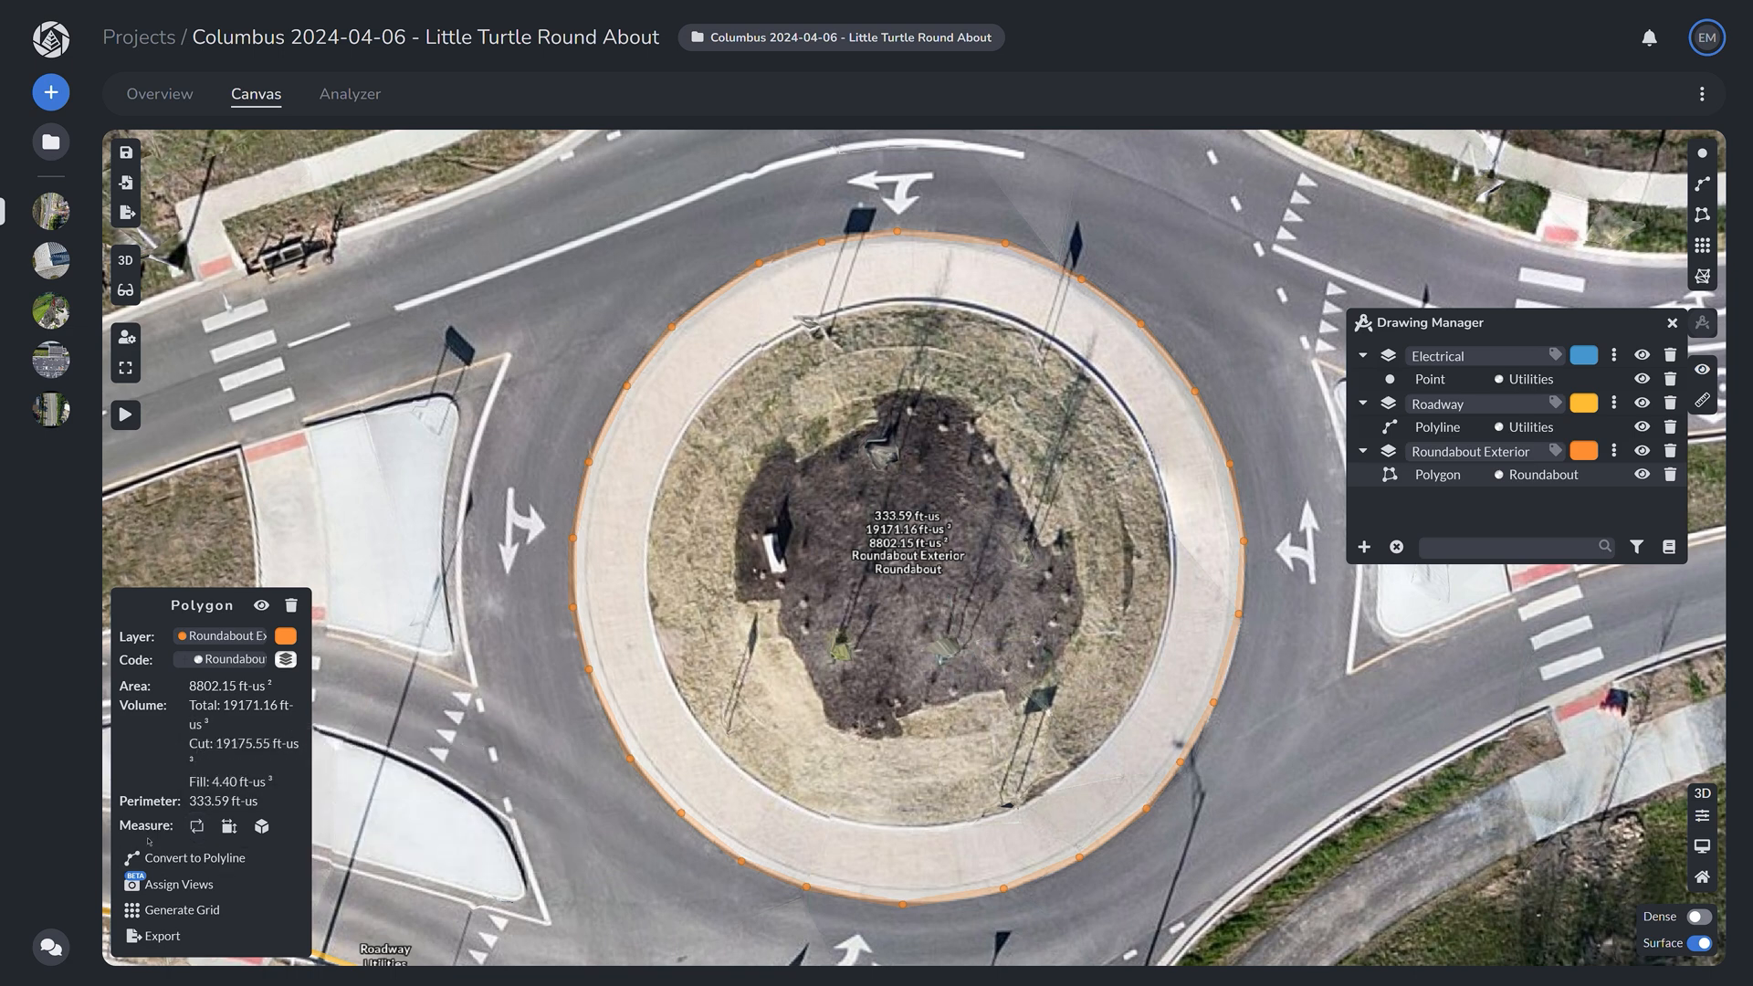
Step: Check which drone photos cover the polygon, then generate a 10 ft-us grid inside it
click(177, 885)
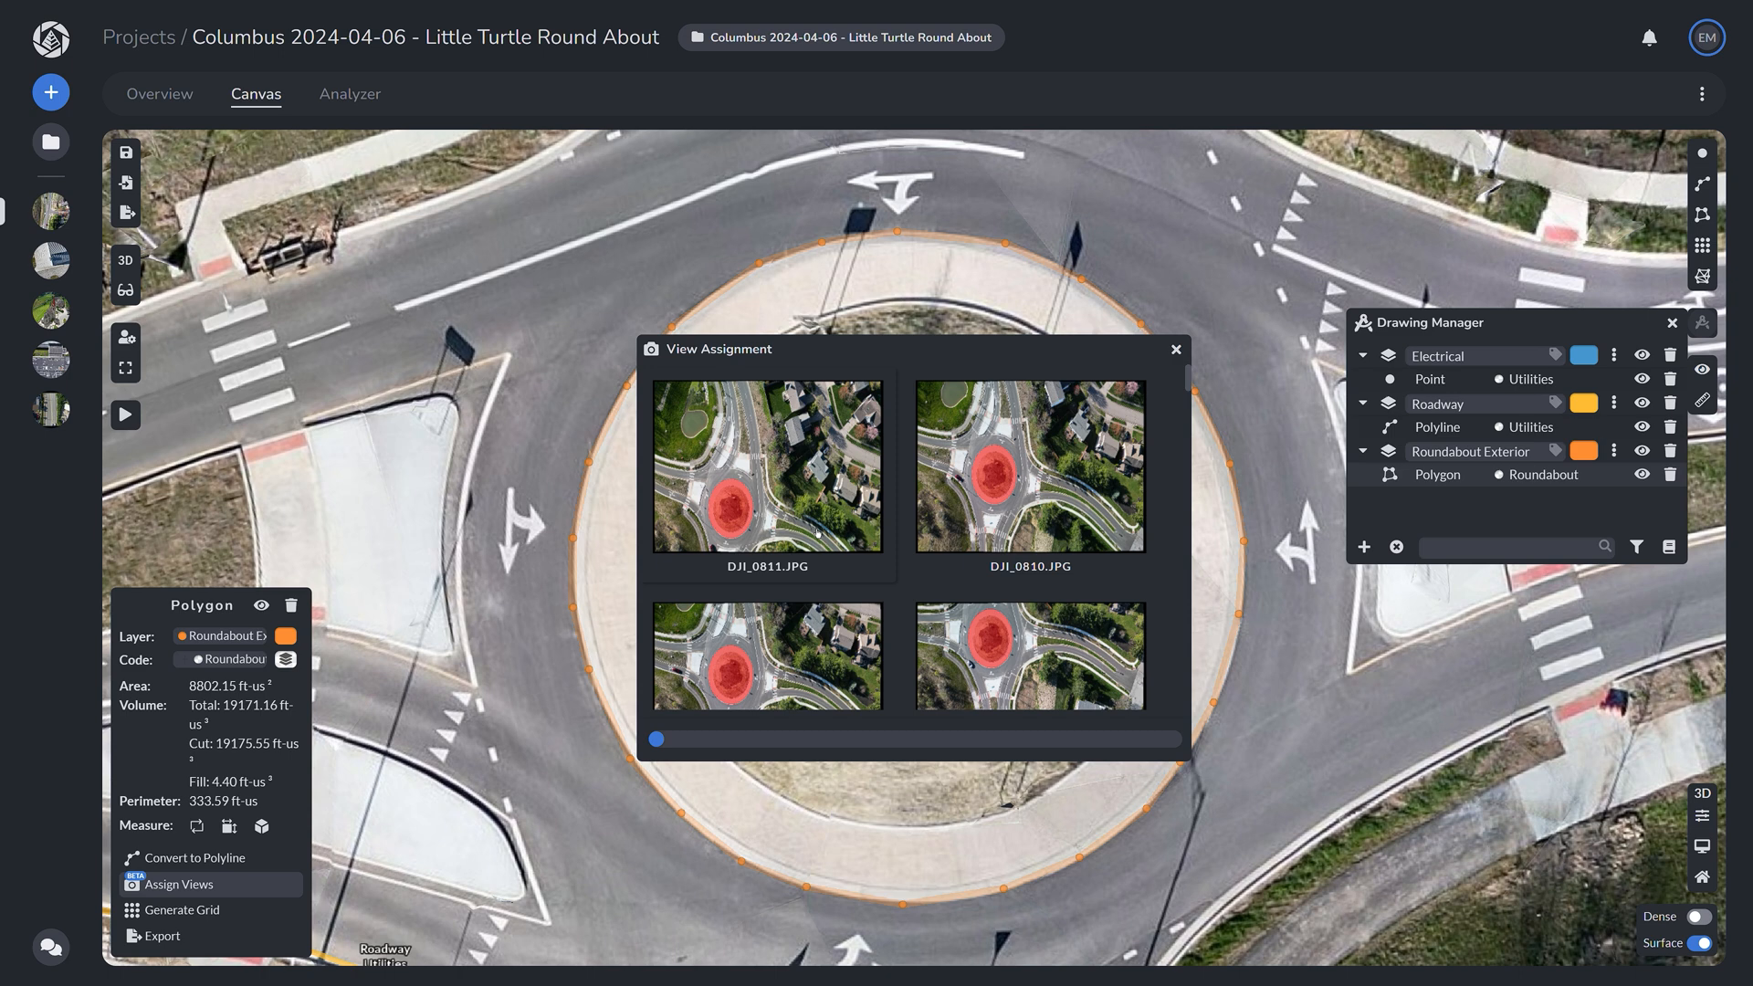
scroll(1094, 478, down, 2)
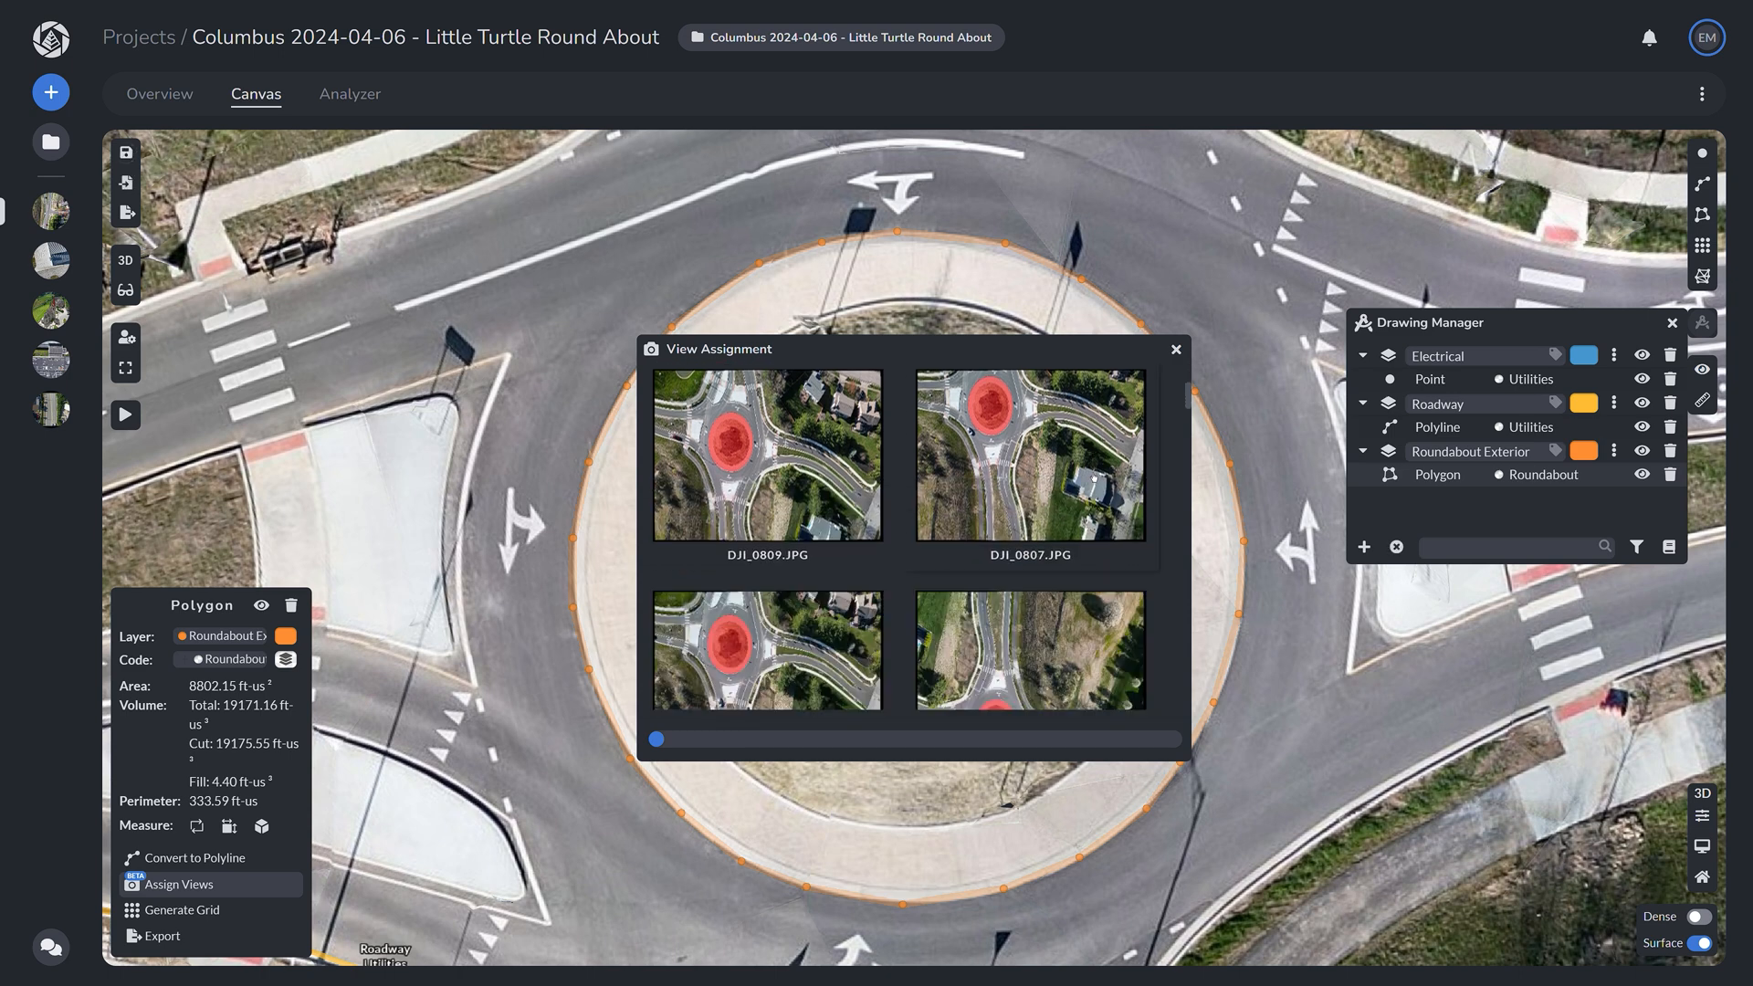
scroll(995, 507, down, 2)
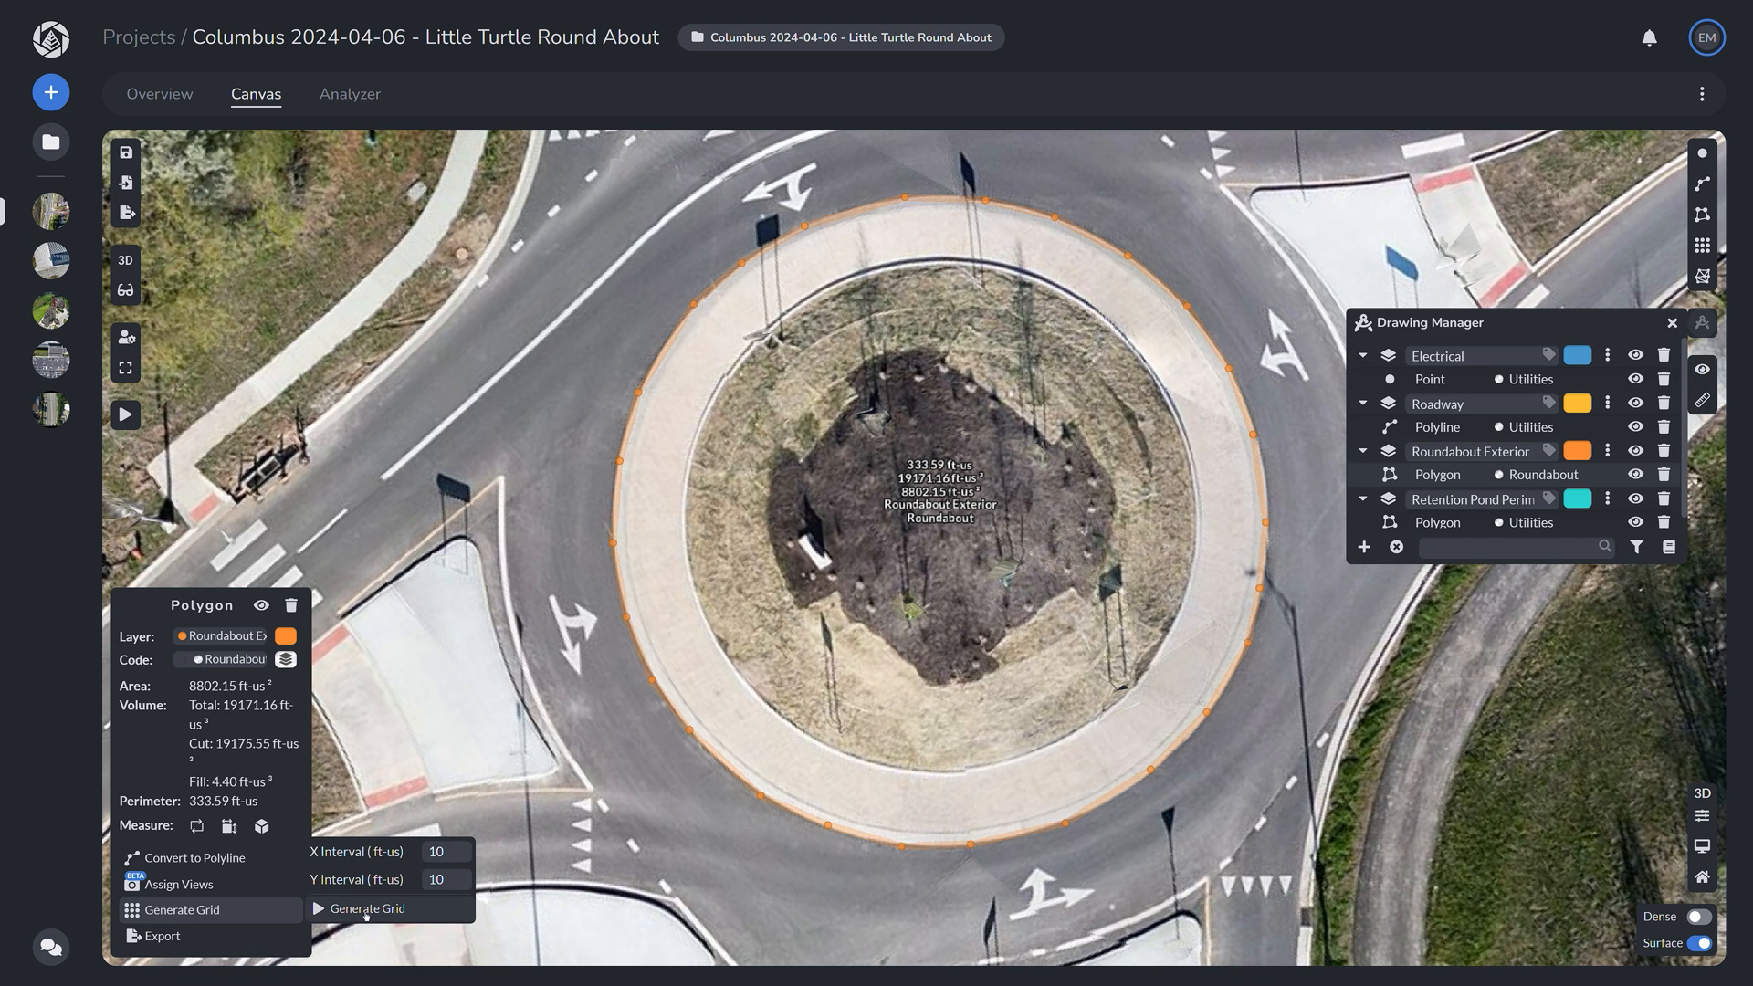
click(366, 912)
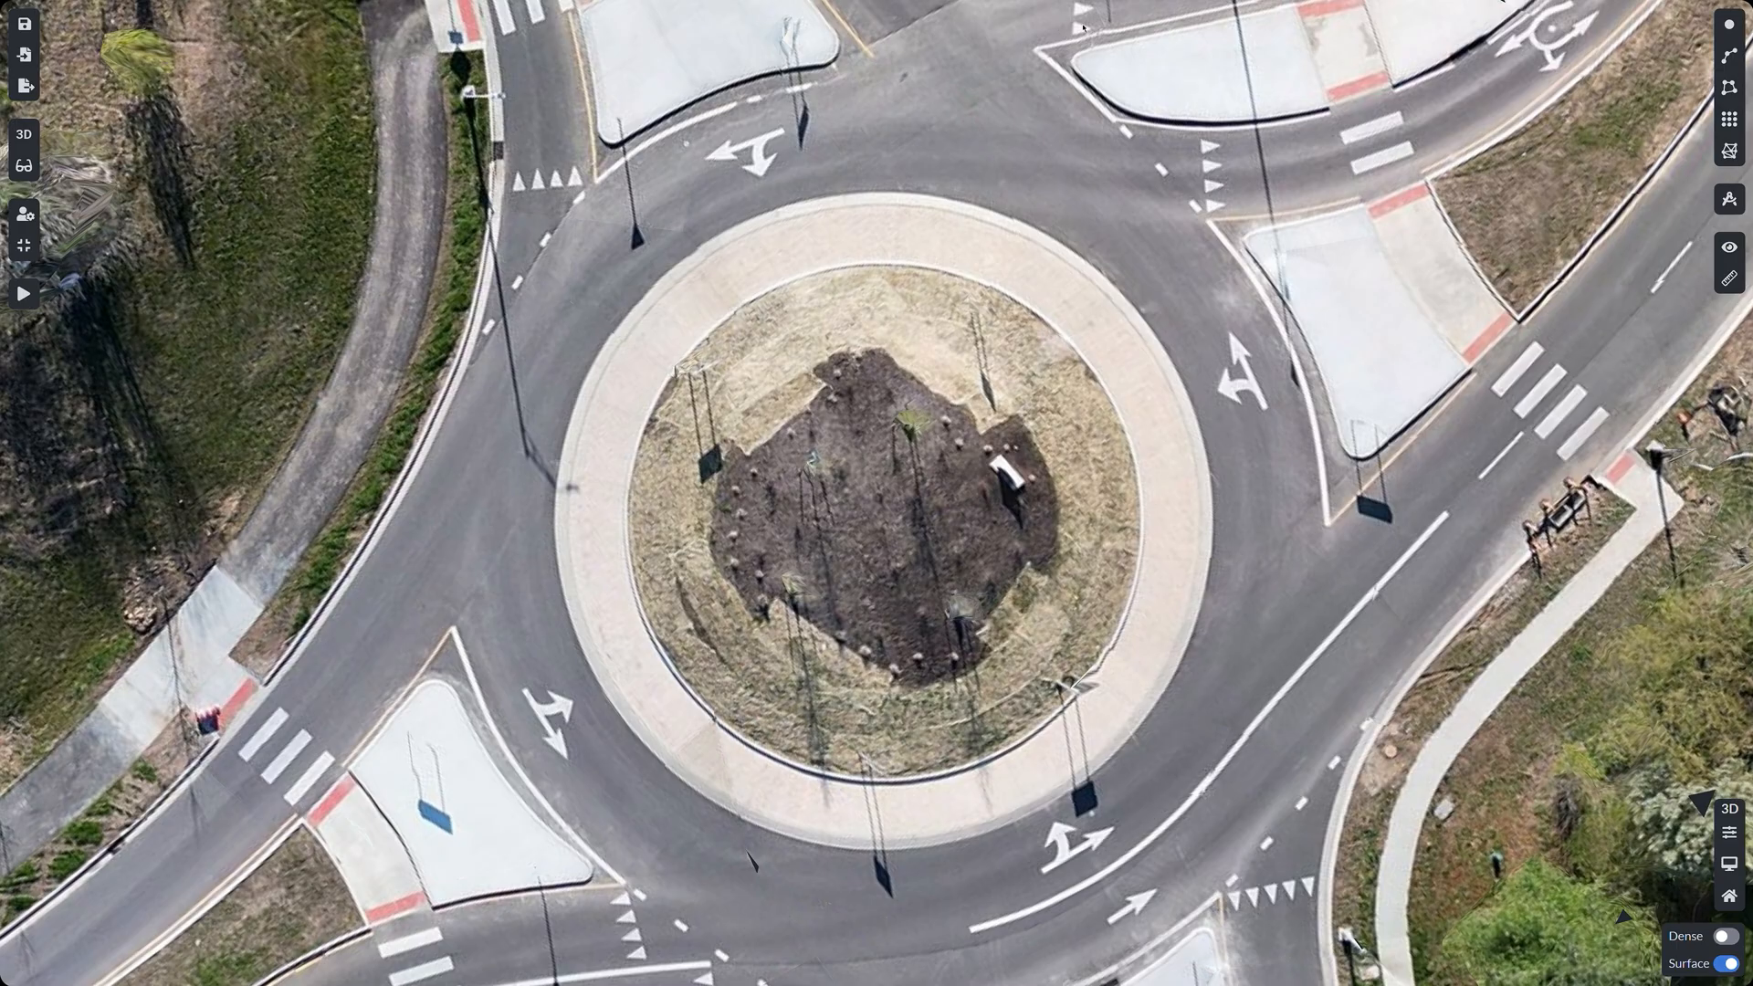
Step: Start a new grid on a new layer 'Roundabout Vegeta' with the Vegetation code
click(1729, 119)
click(1651, 121)
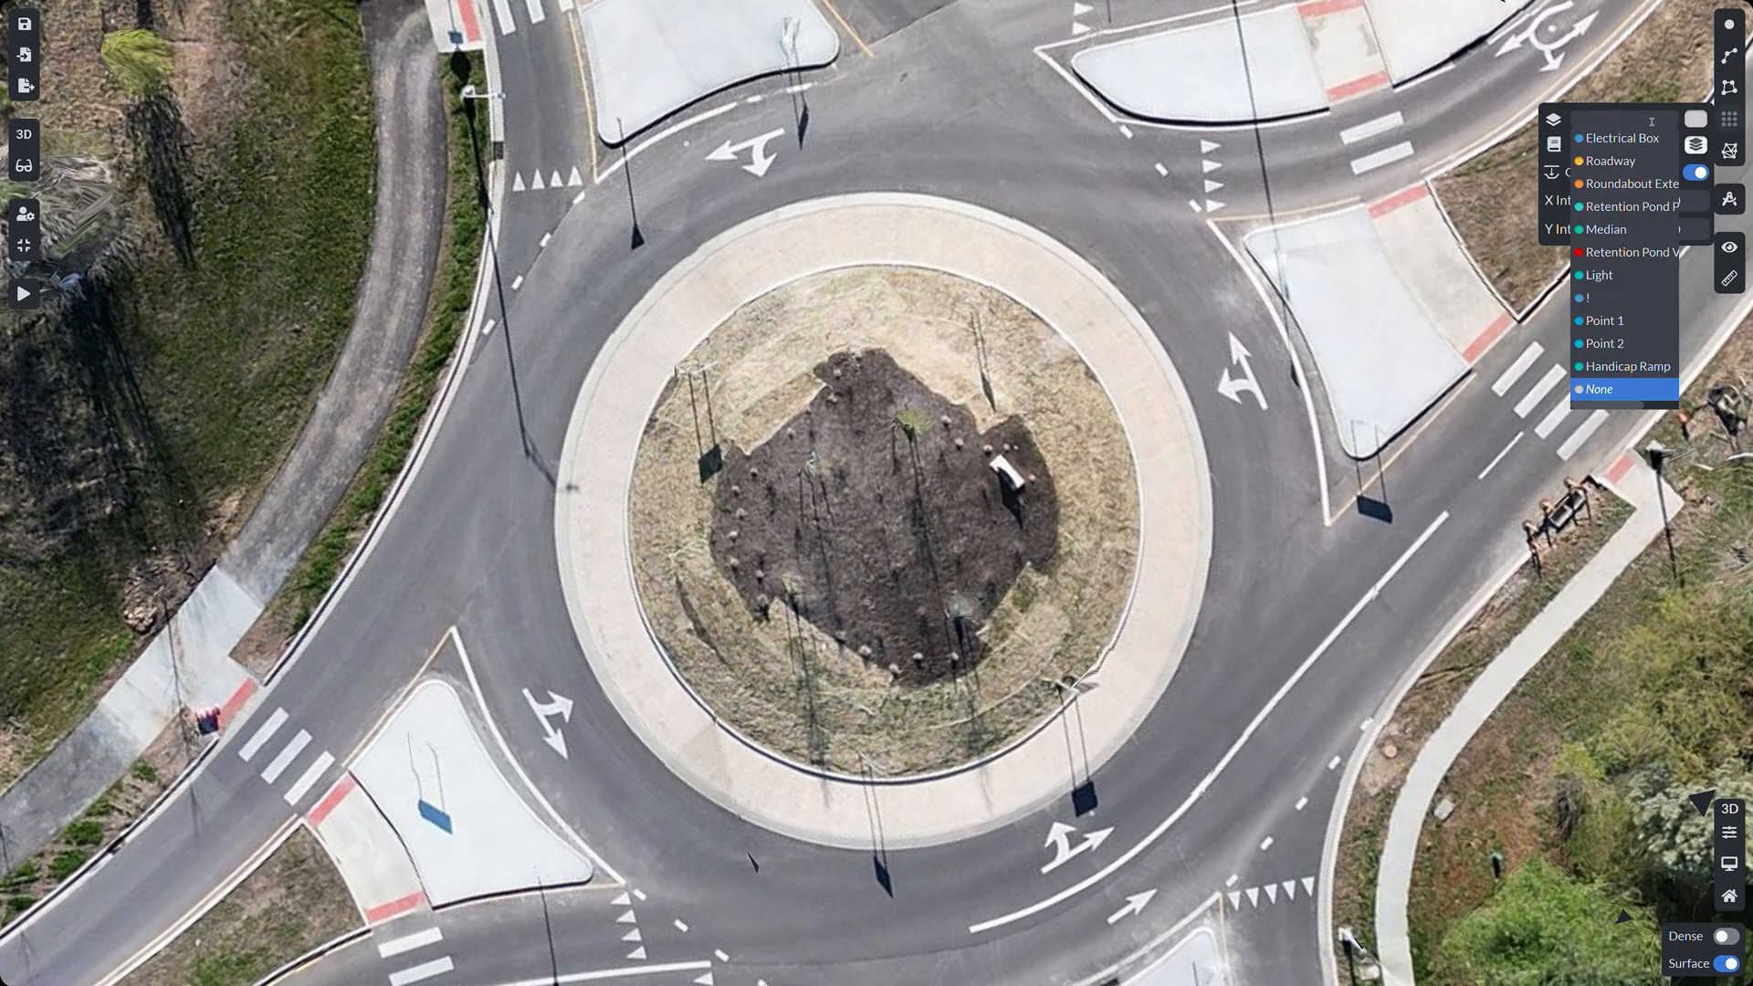
text(Roundabout)
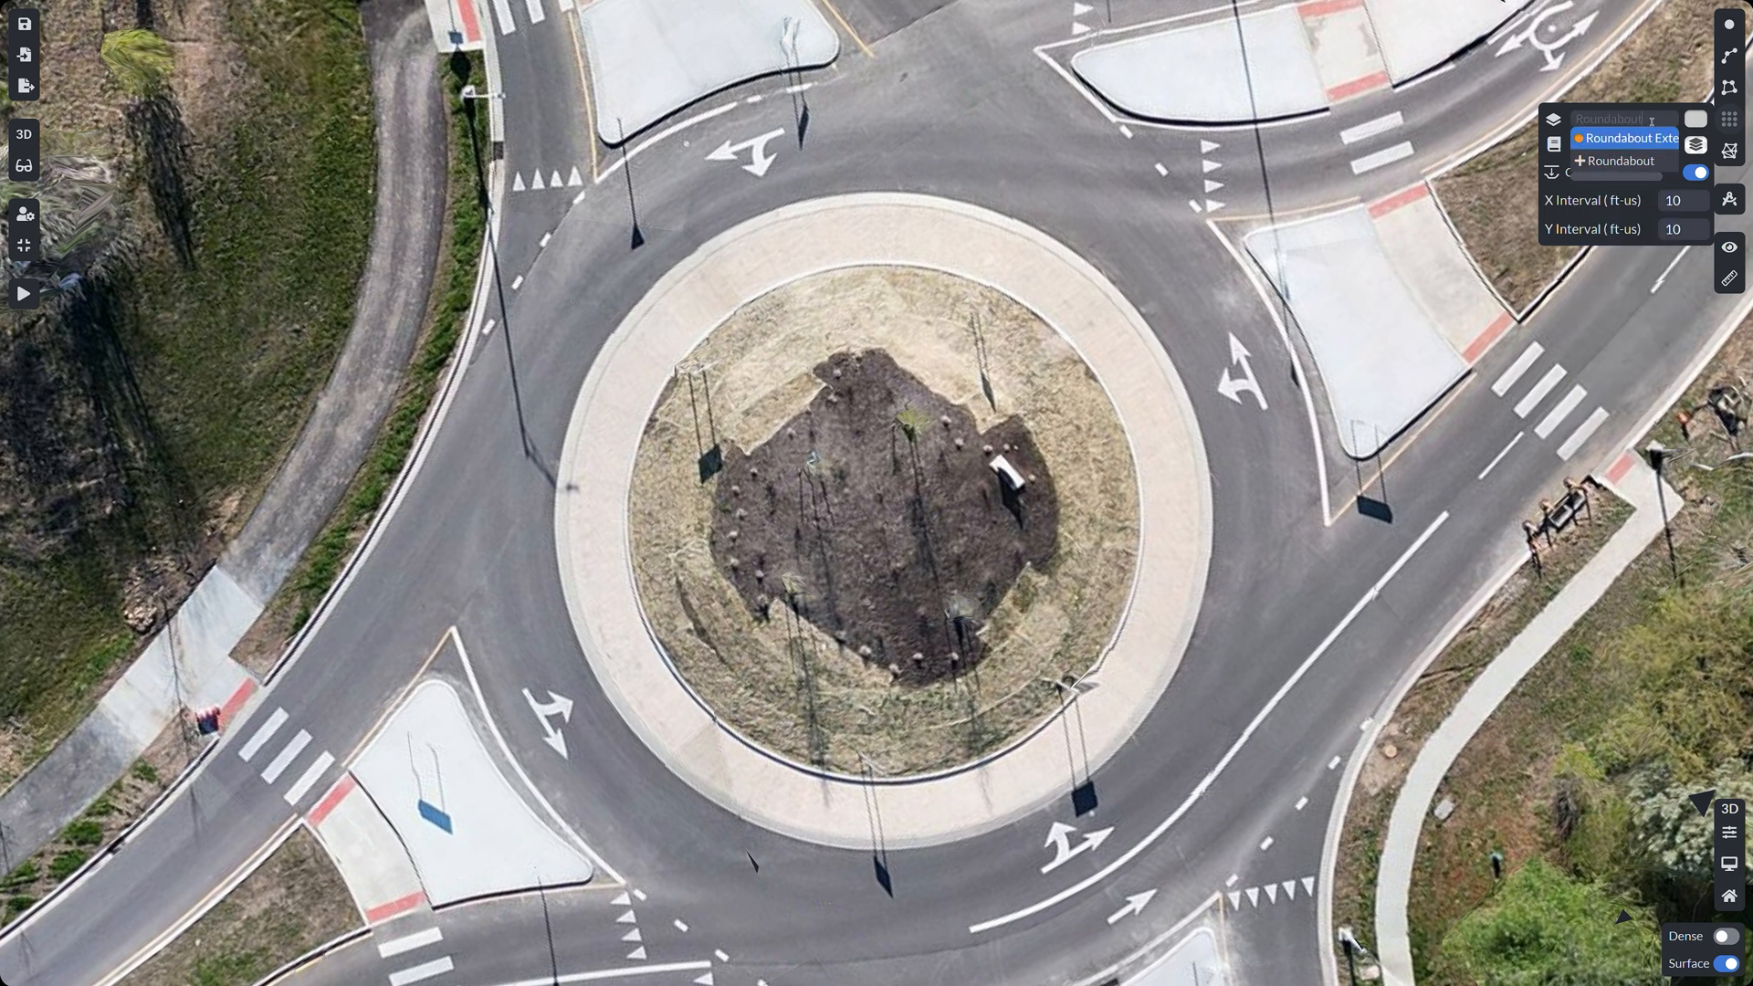
text( Vegeta)
key(Return)
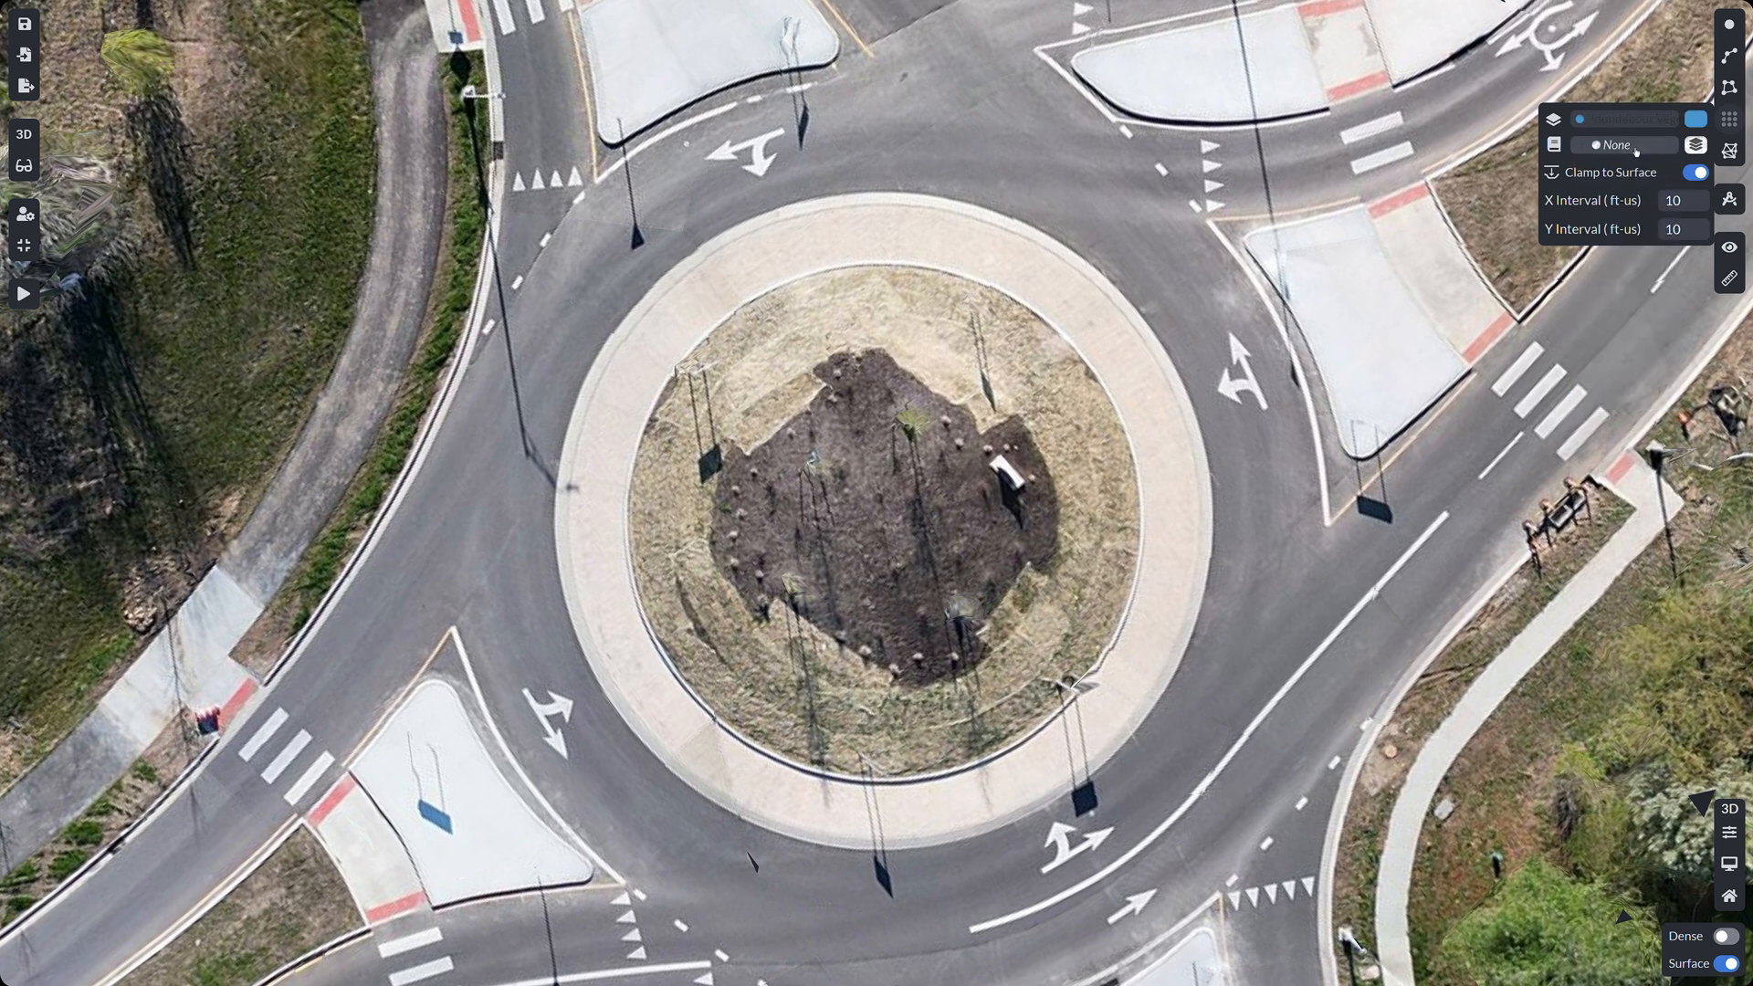
click(1636, 147)
click(1608, 255)
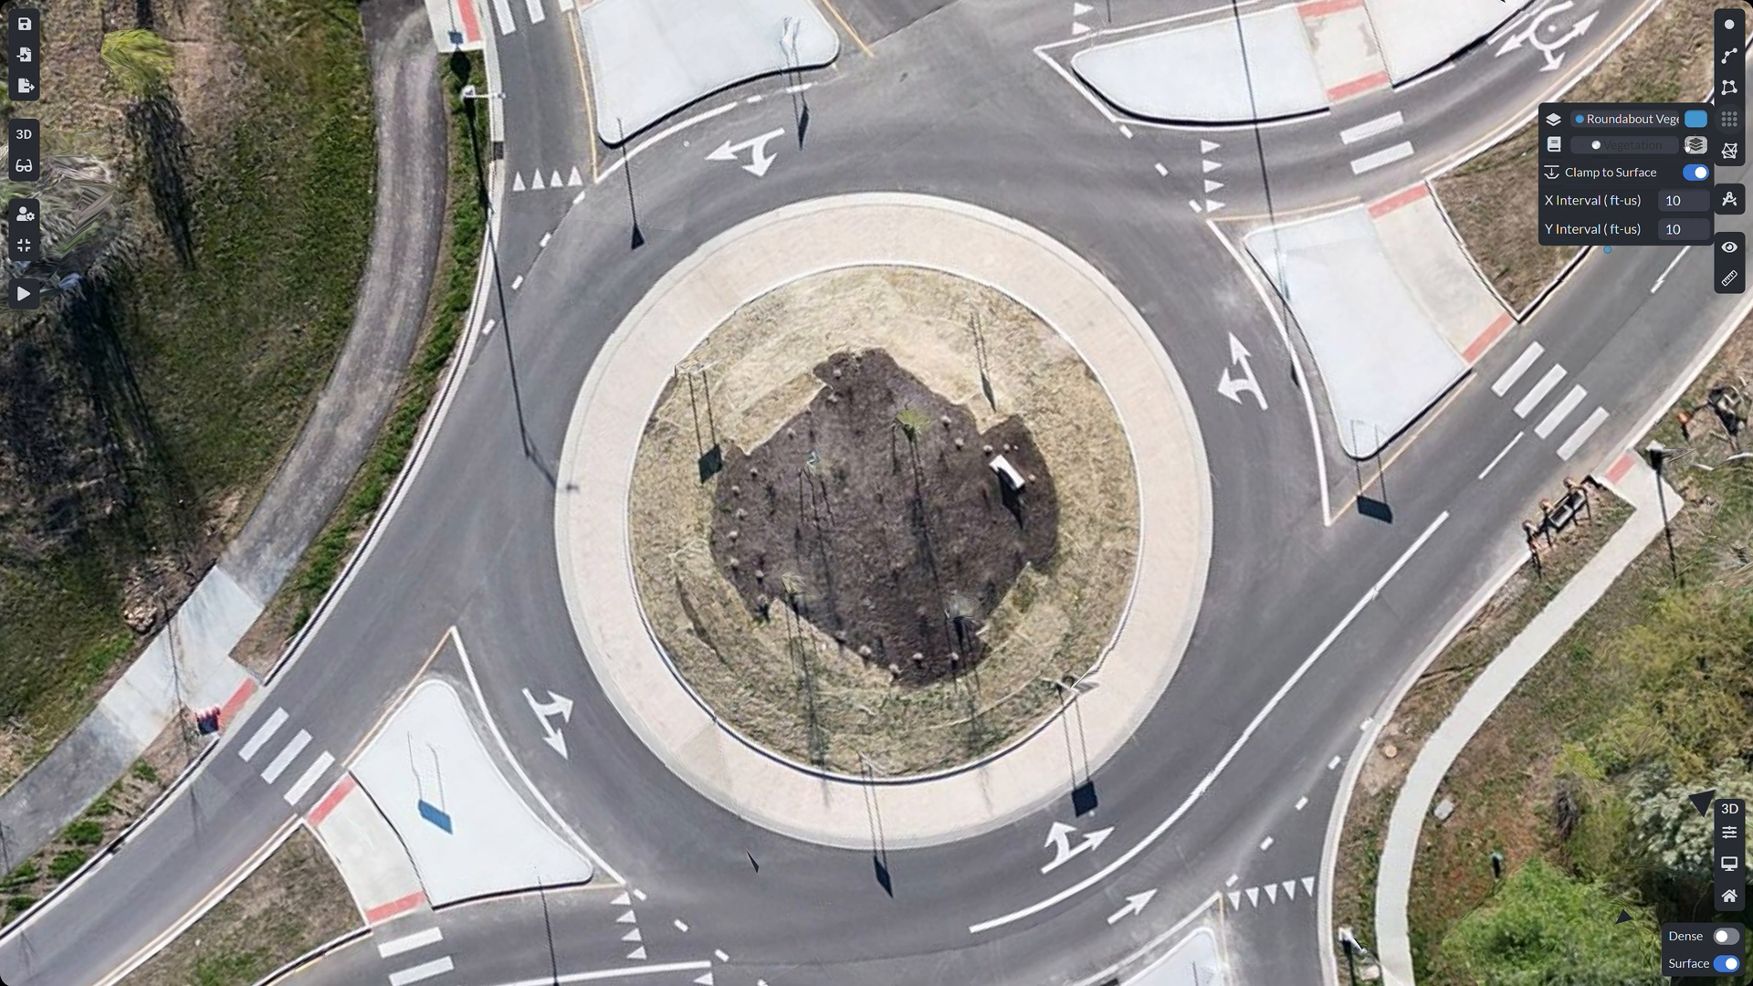
Step: Make the new layer green and place the first stockpile boundary point
click(1696, 118)
click(1738, 168)
click(1697, 120)
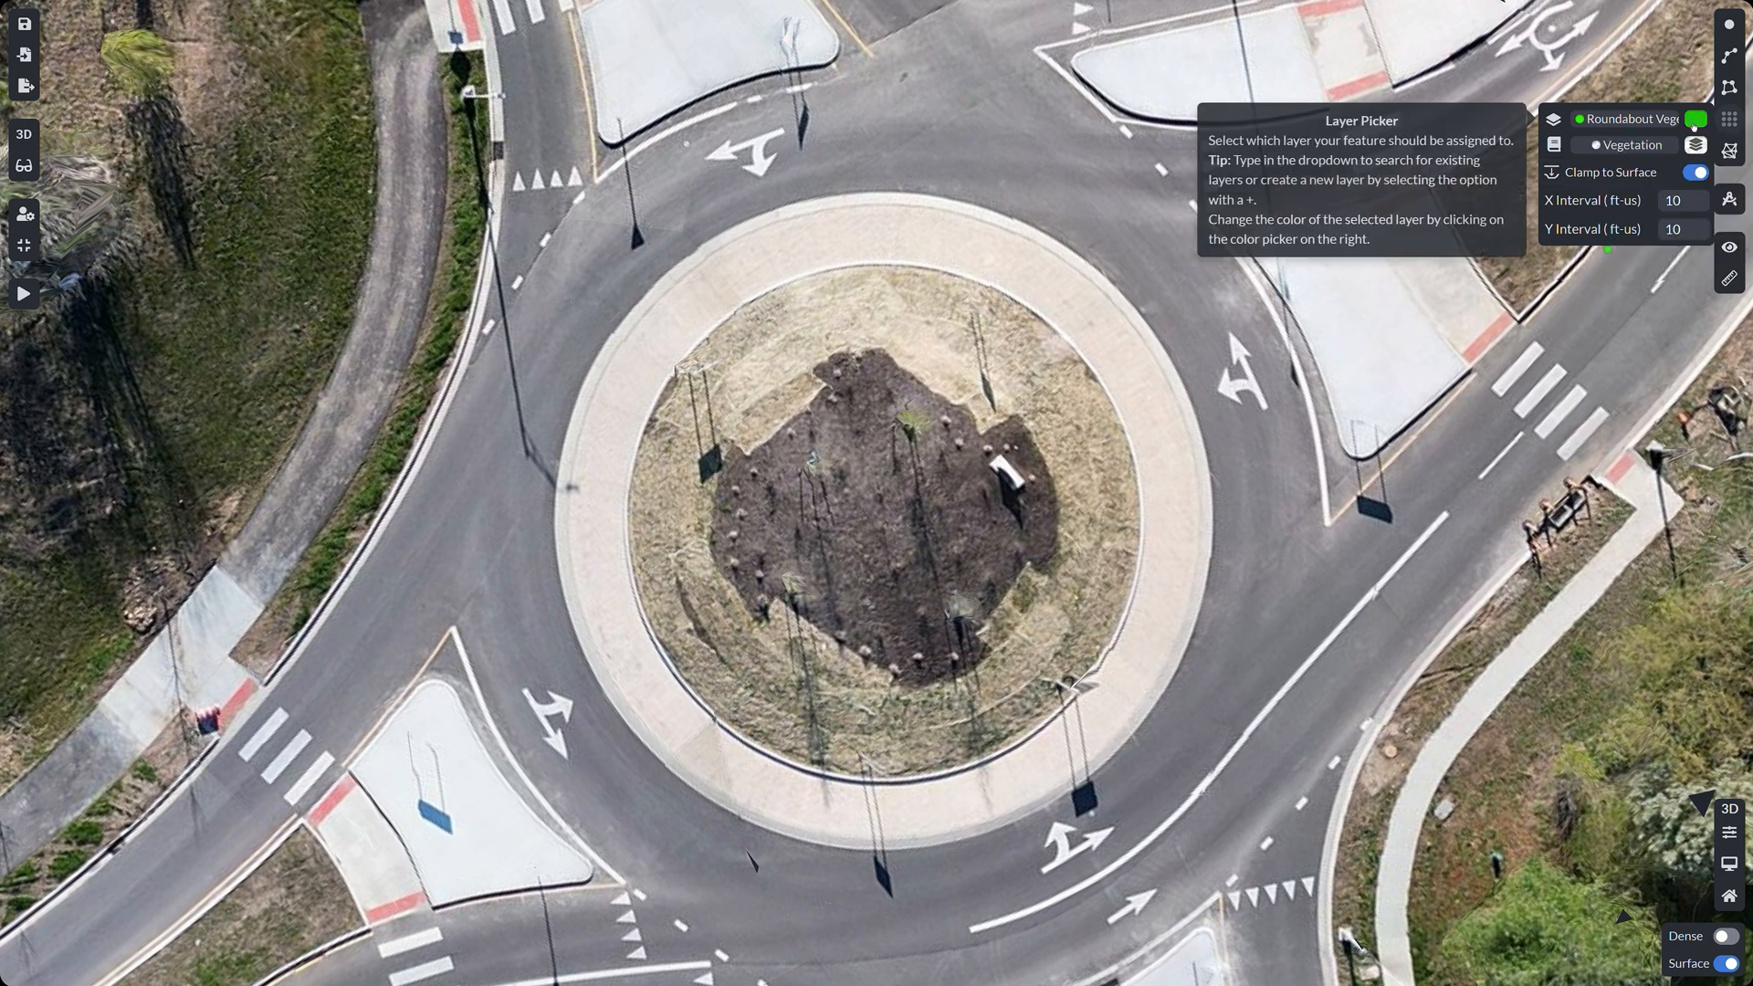
click(930, 778)
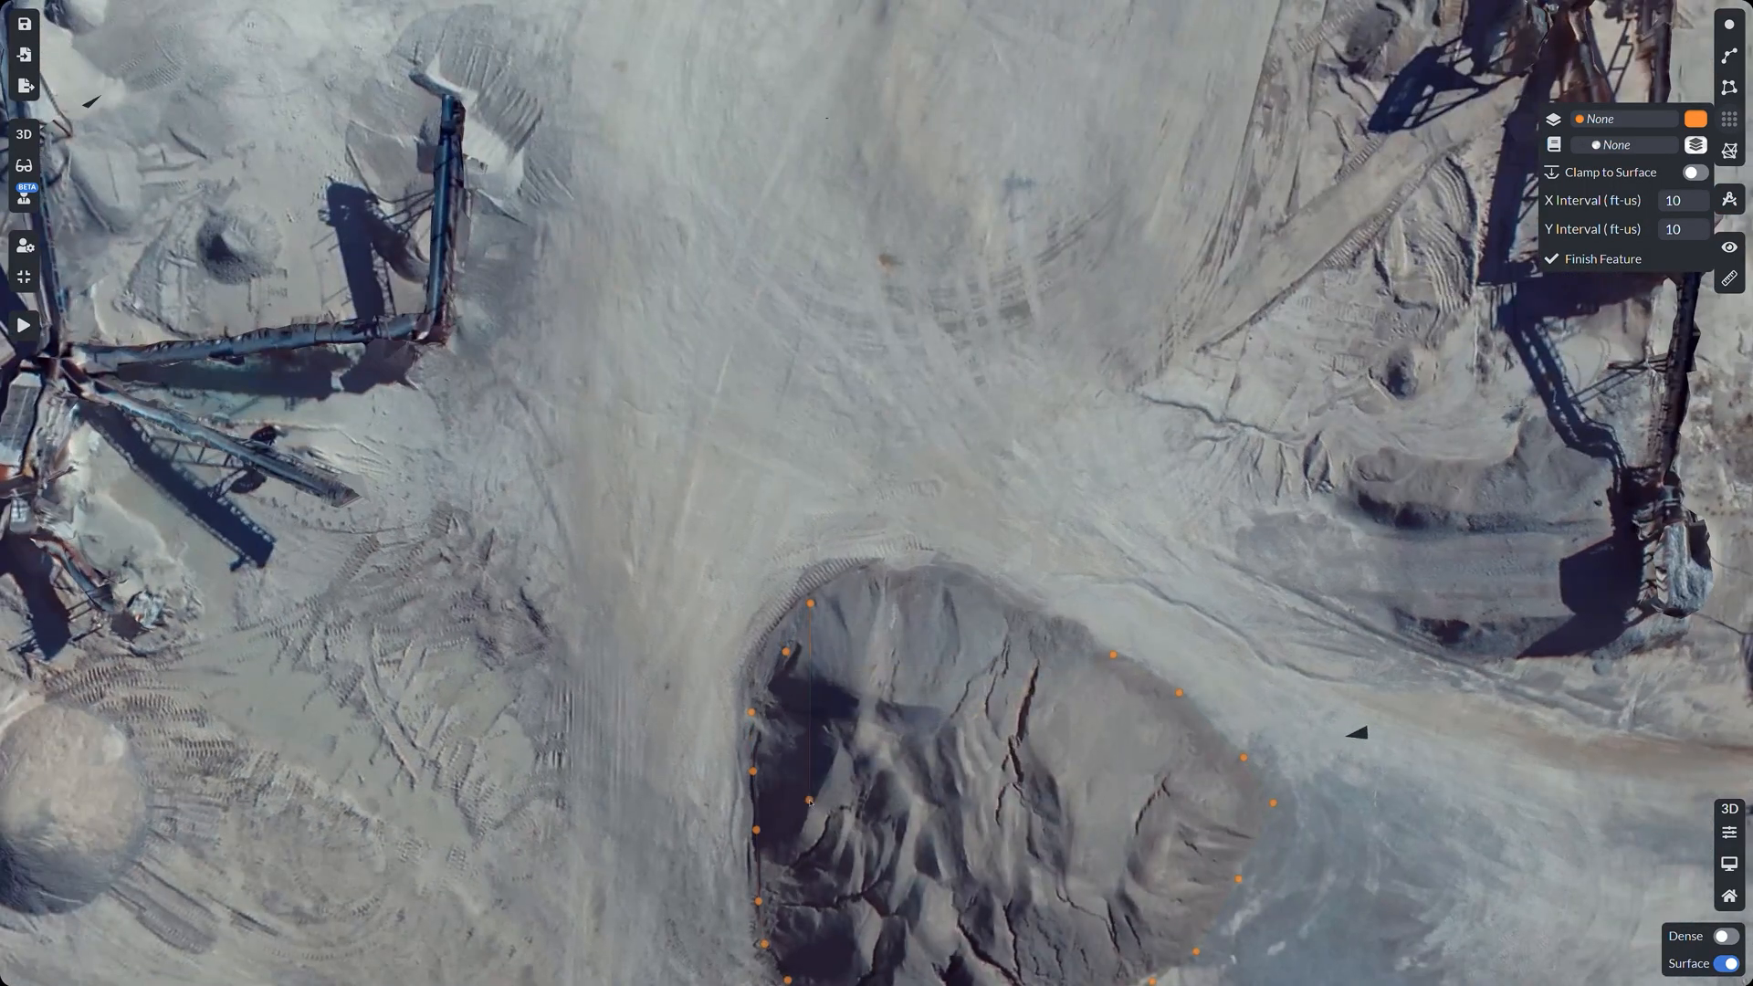
Step: Add the last stockpile boundary vertex and close the grid outline
click(832, 584)
double_click(1083, 624)
drag(1136, 819, 1011, 573)
scroll(825, 607, up, 4)
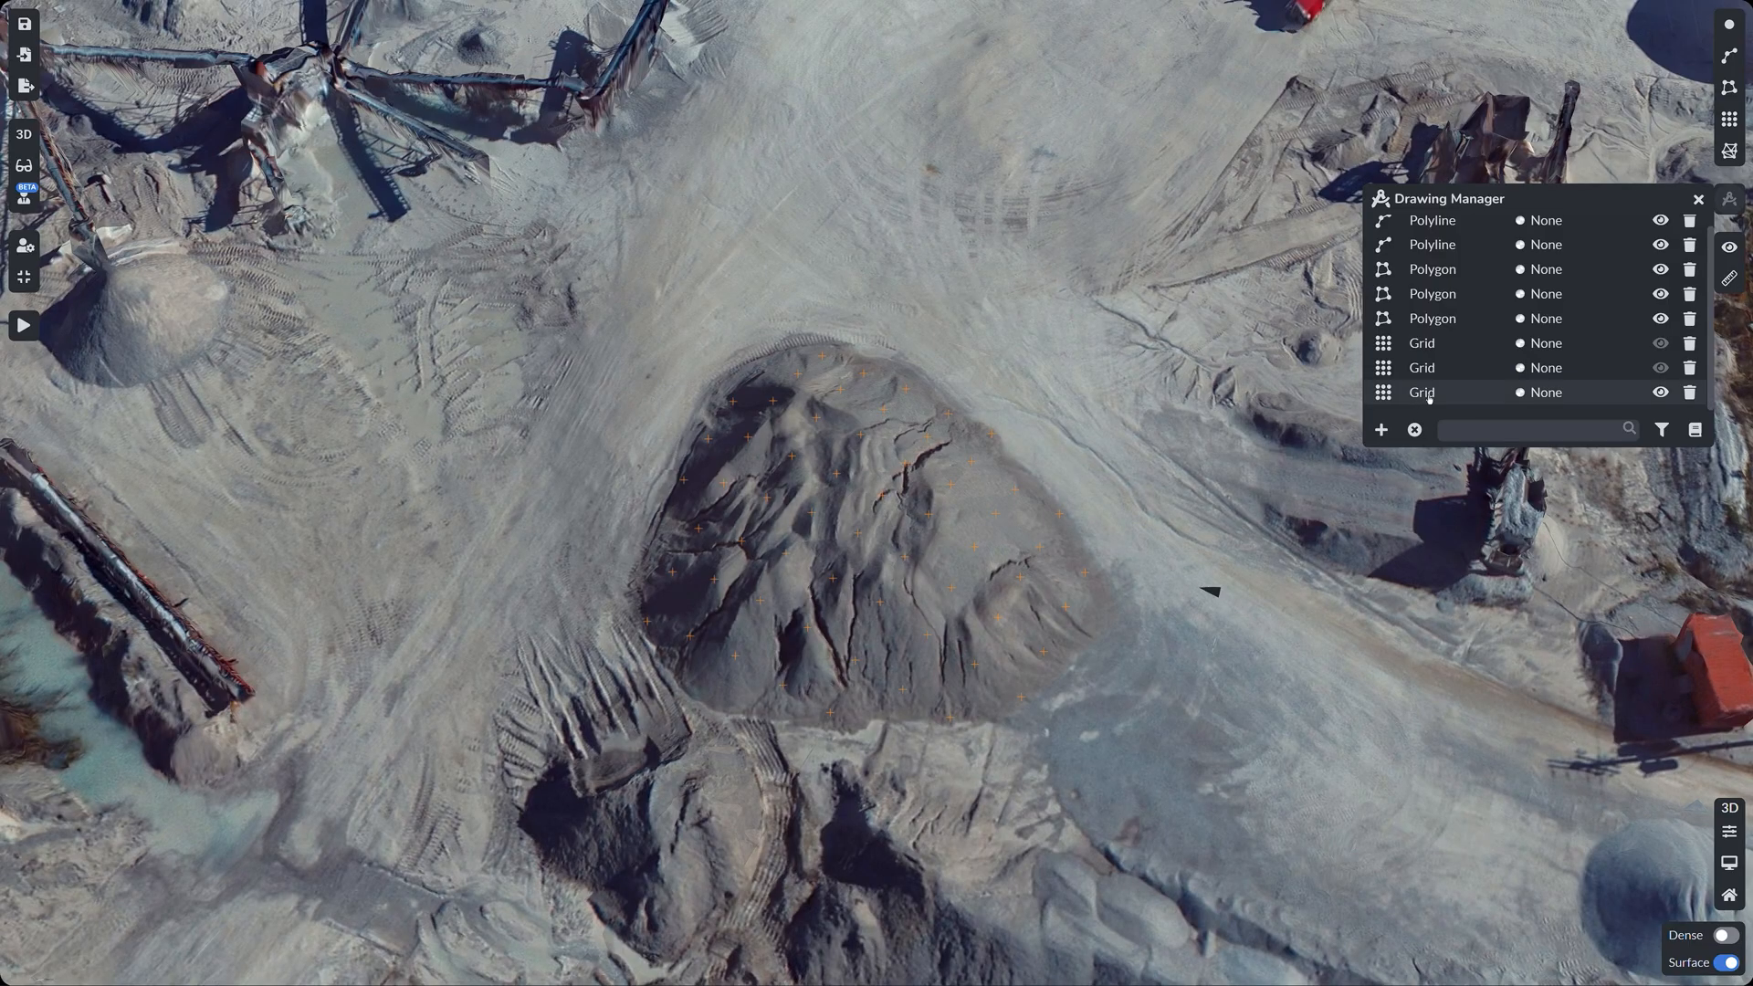
Step: Open the stockpile grid's settings, switch to erasing points, and start generating a TIN
click(1430, 399)
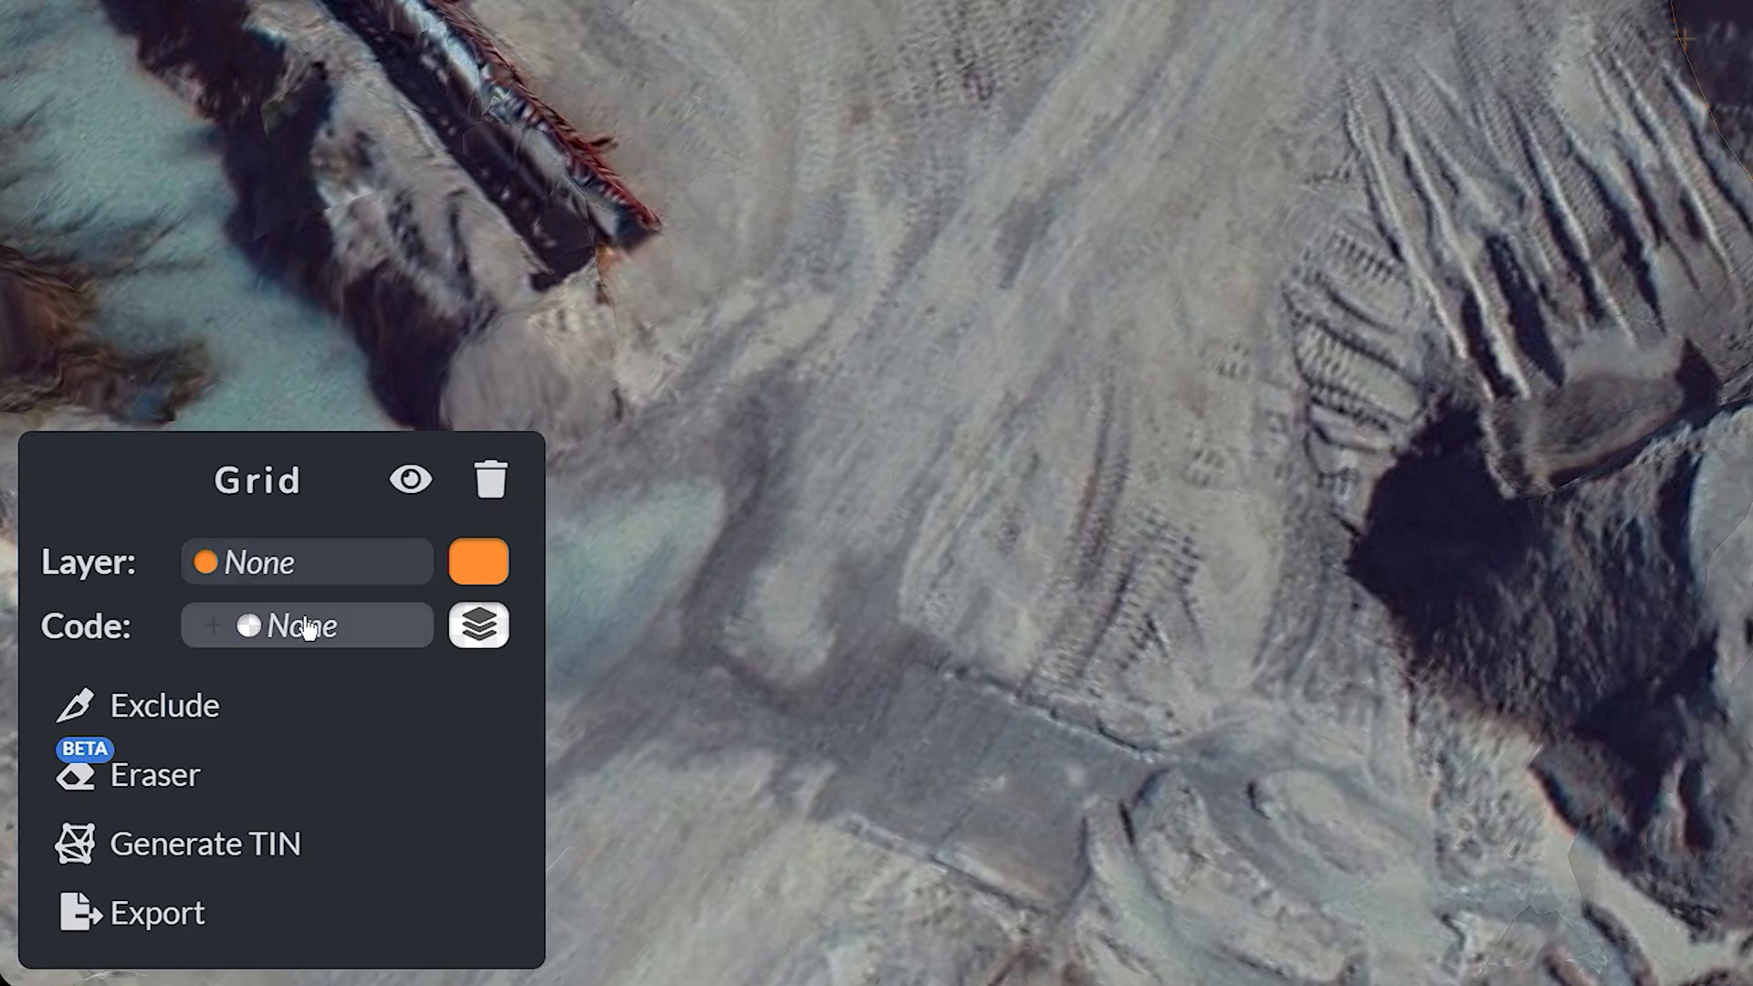
mouse_move(170, 713)
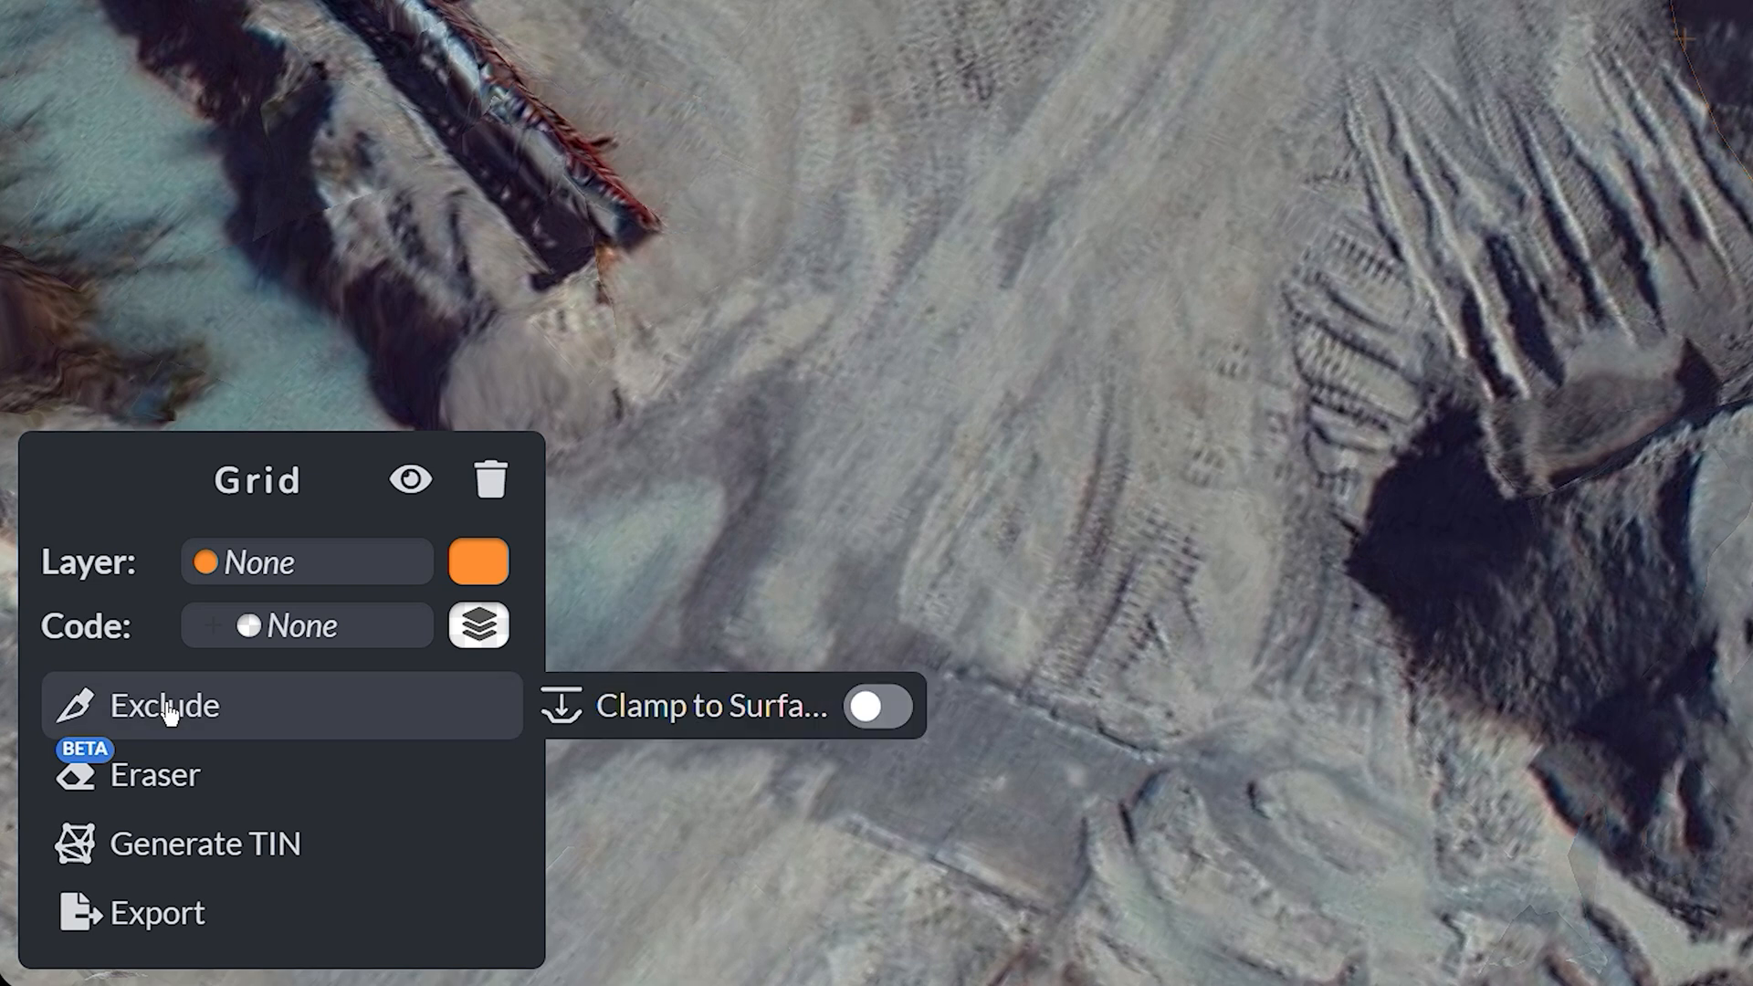
click(162, 783)
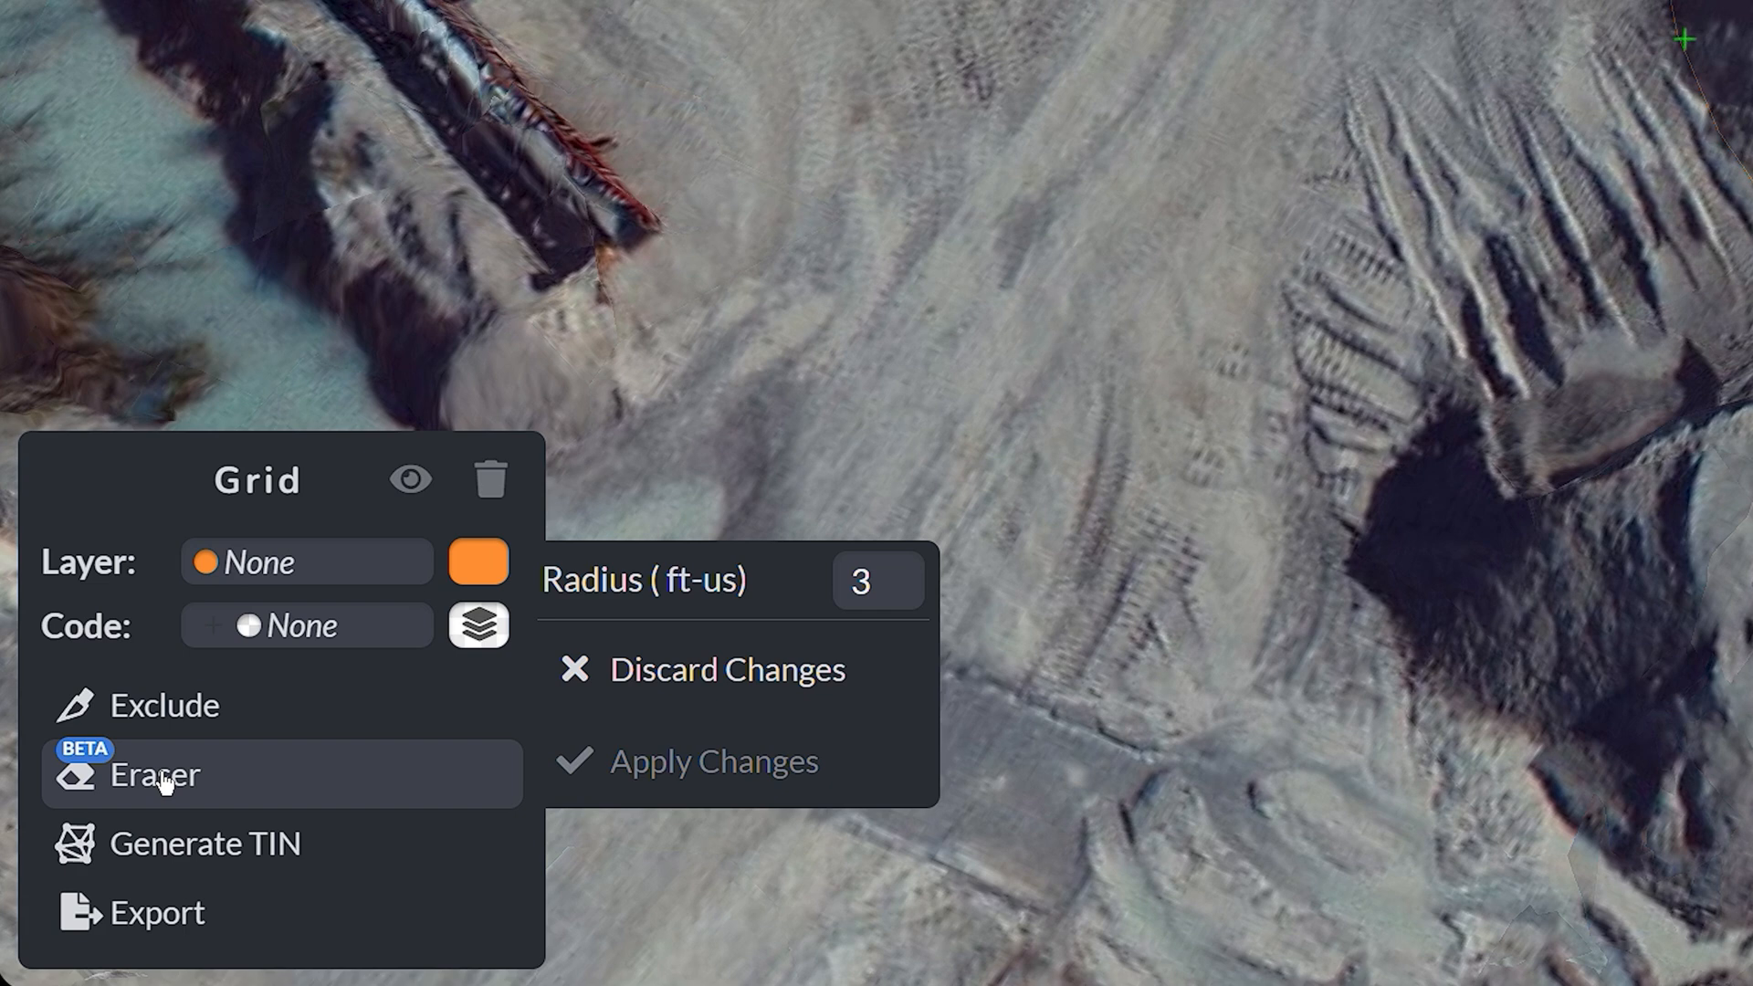
click(173, 846)
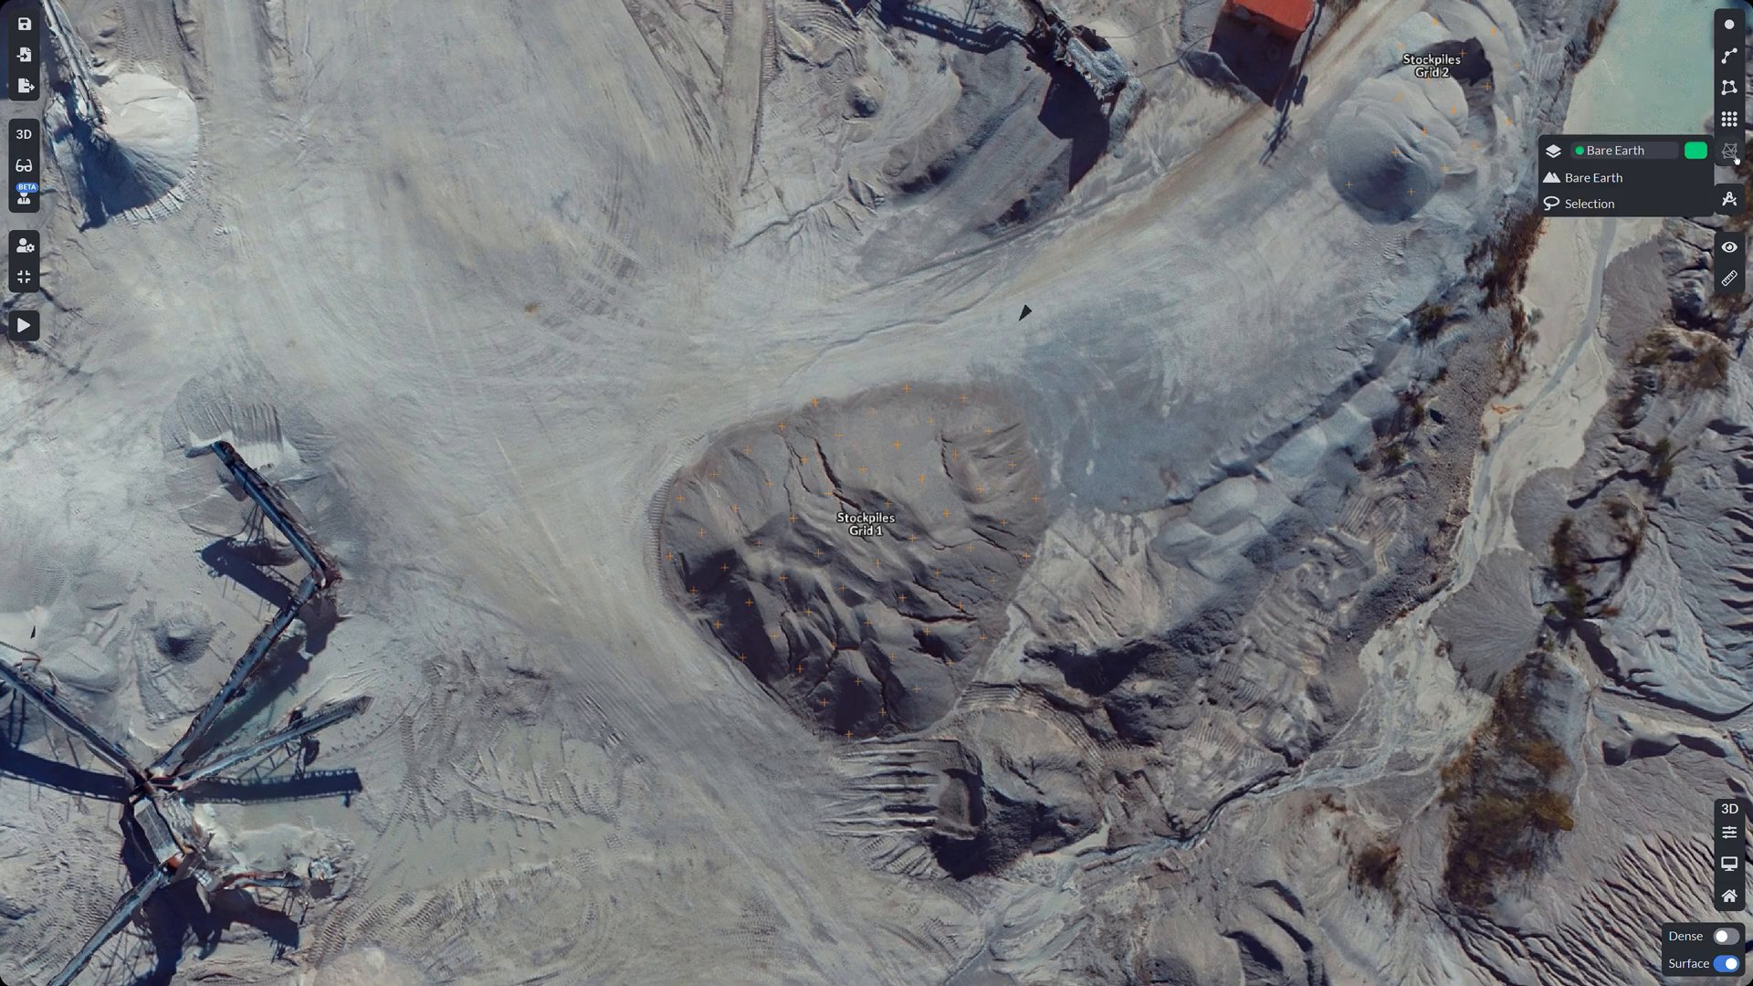
Step: Begin a bare-earth TIN and finish the outline around the stockpiles
click(1594, 178)
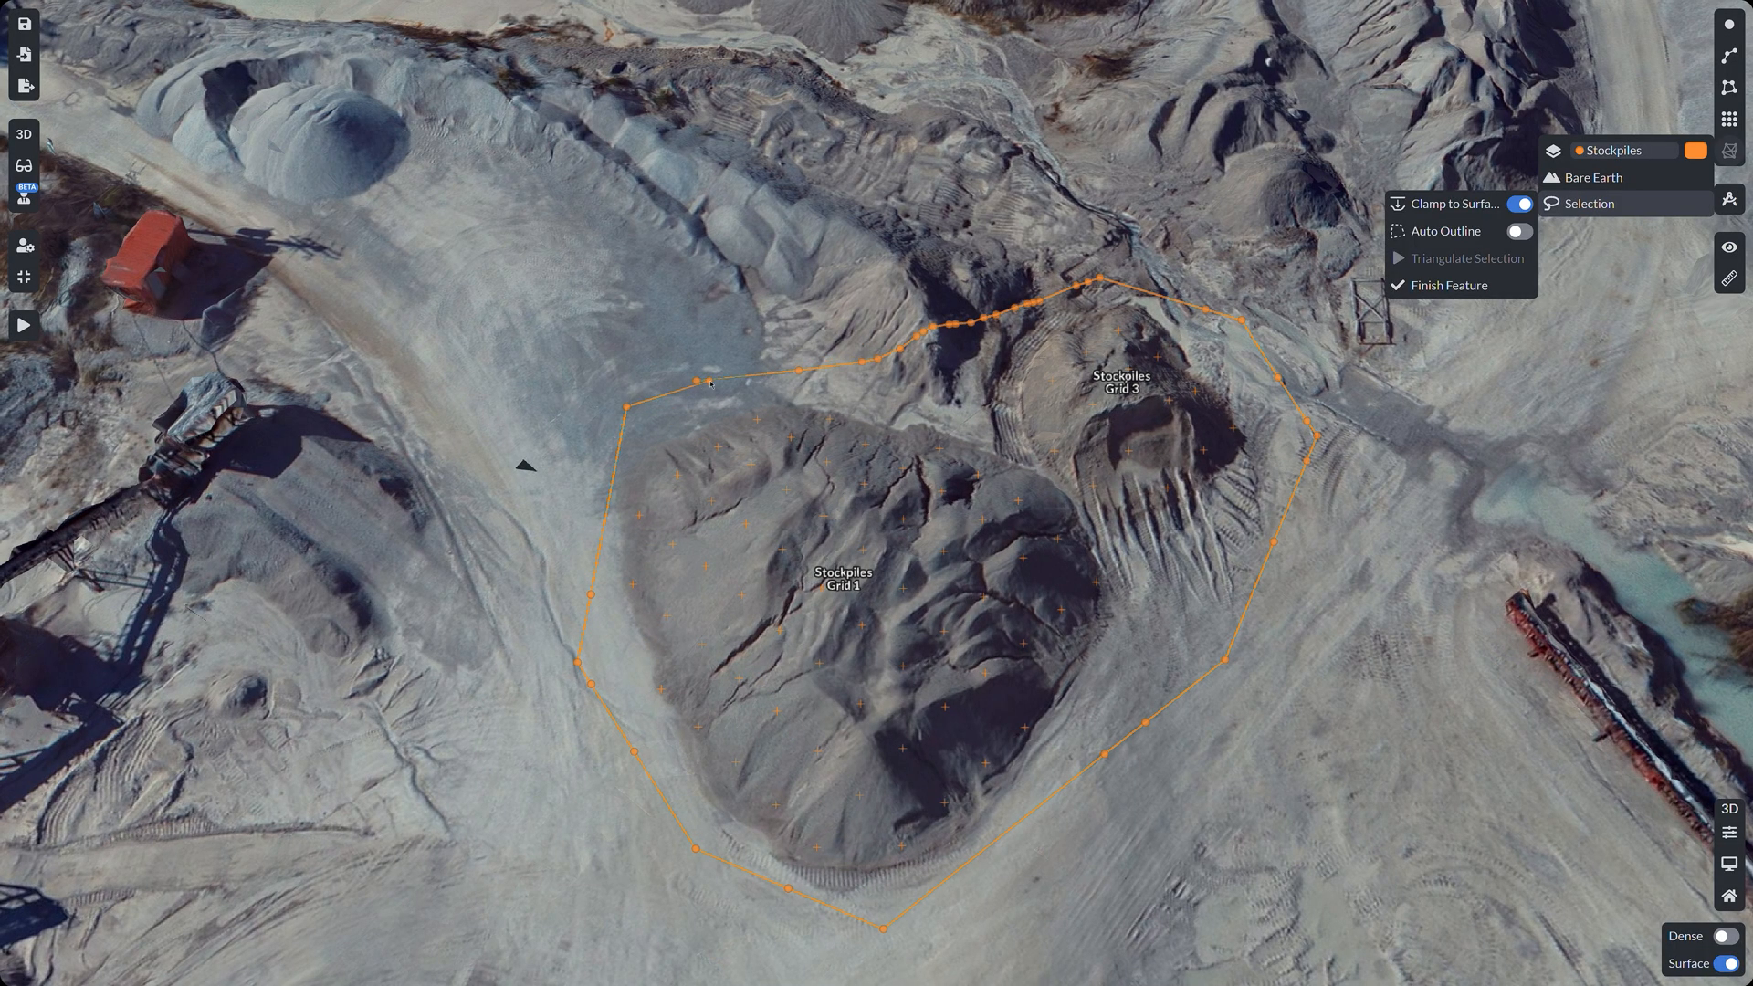
click(1450, 285)
click(1462, 259)
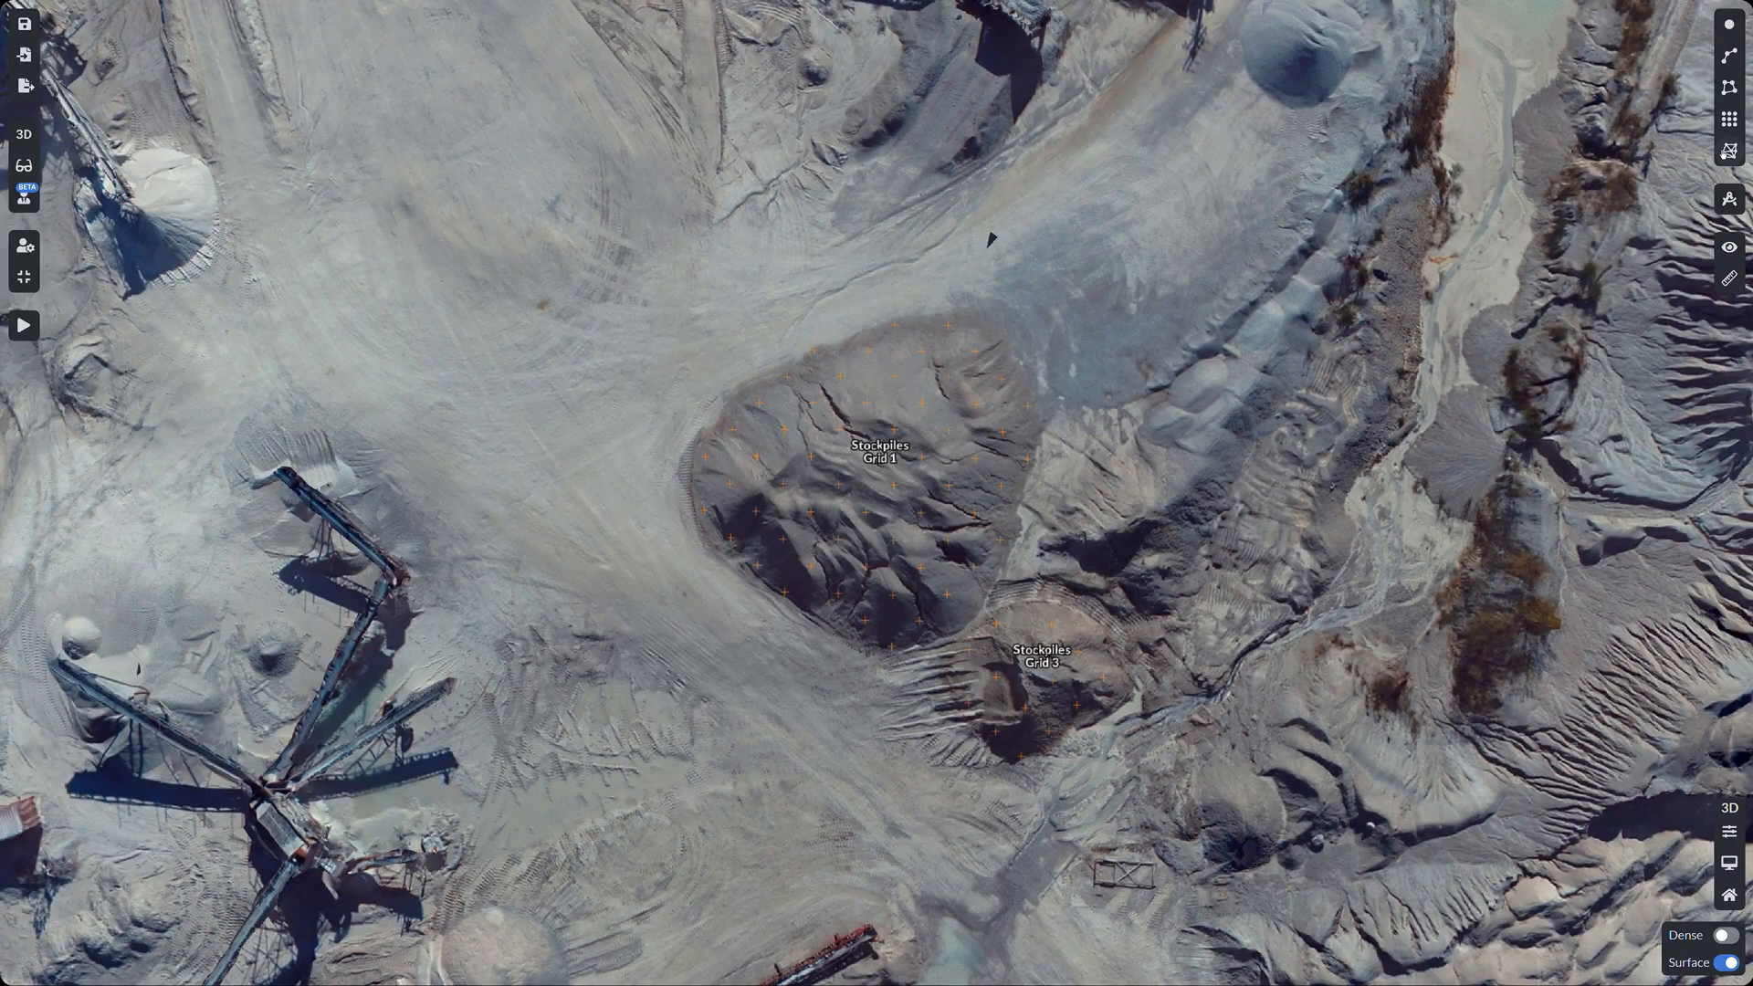
Step: Select Stockpiles Grid 1 and Grid 3, auto-generate their outline, and triangulate them
click(1728, 152)
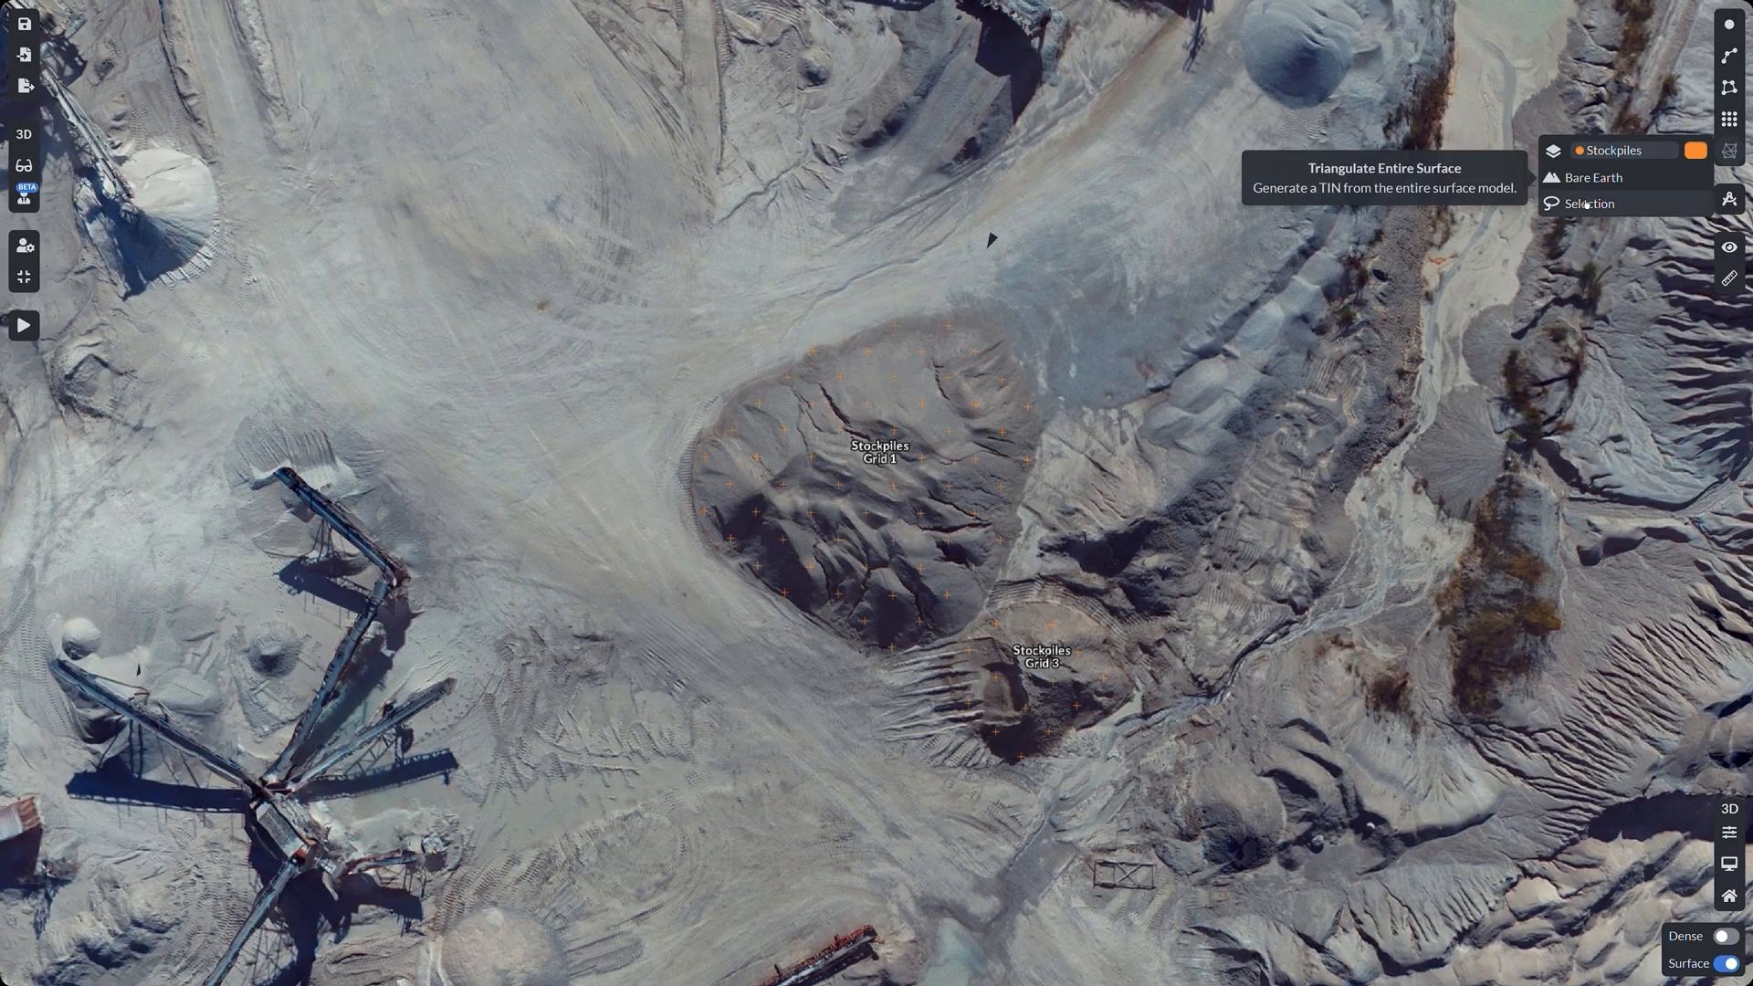
click(1594, 204)
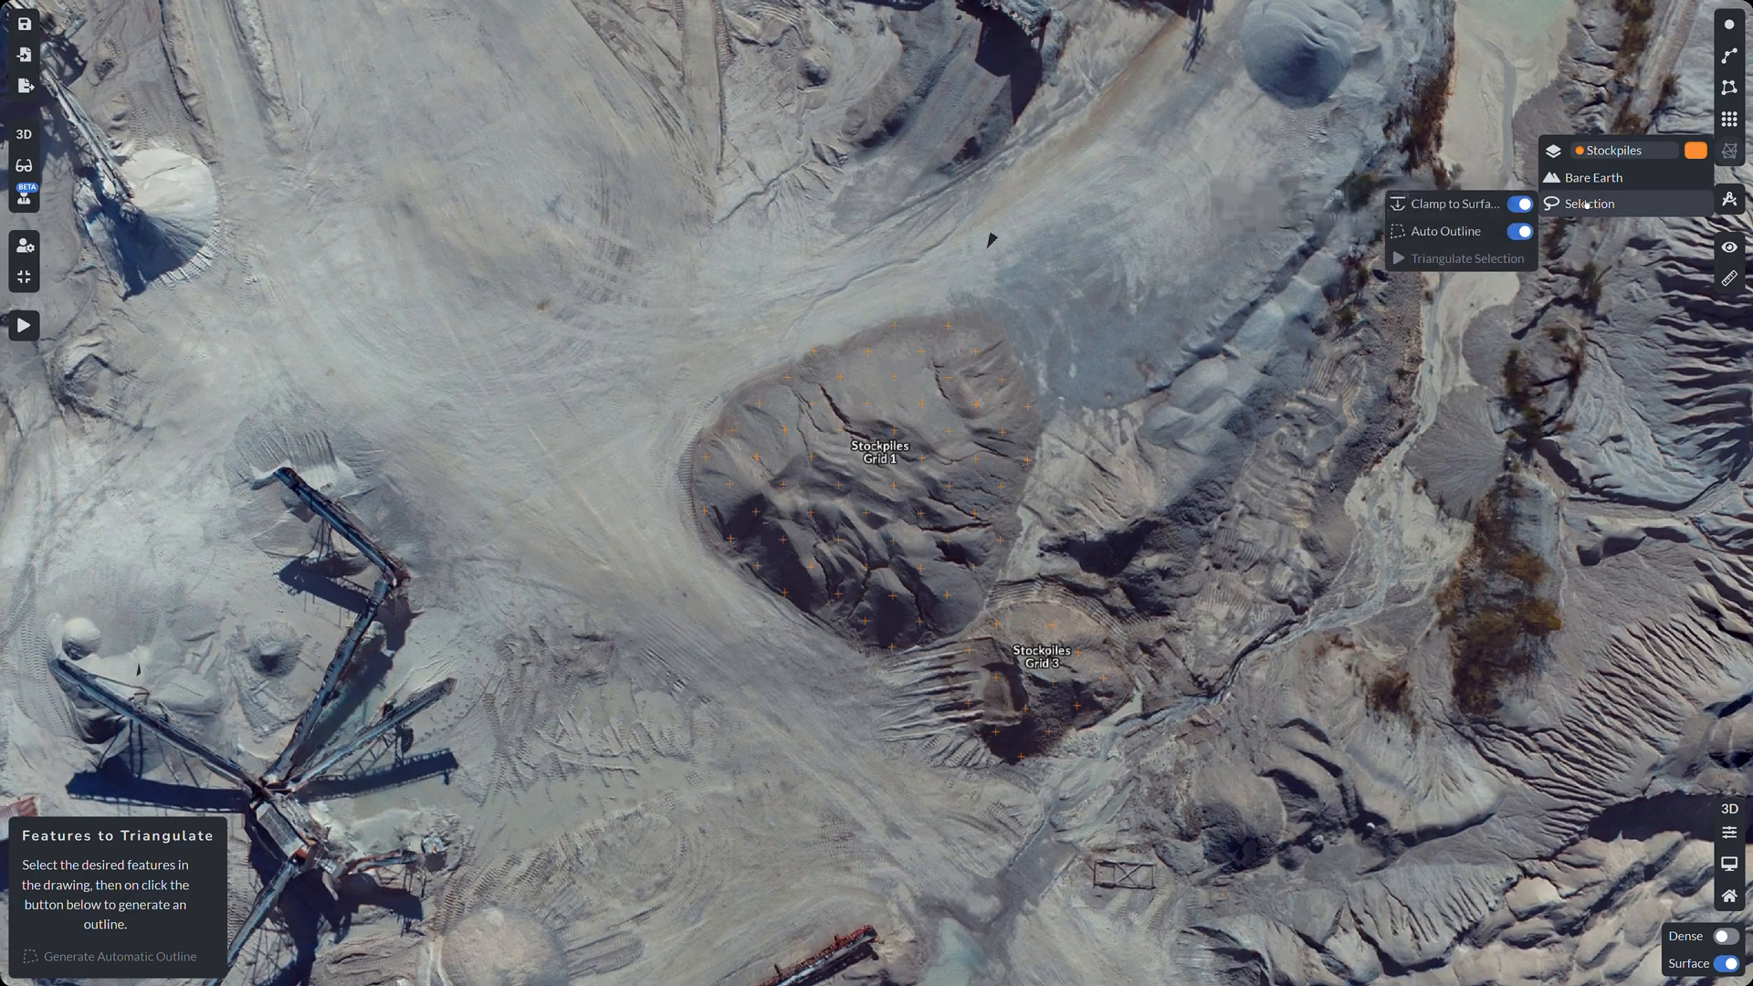
click(896, 454)
click(1029, 643)
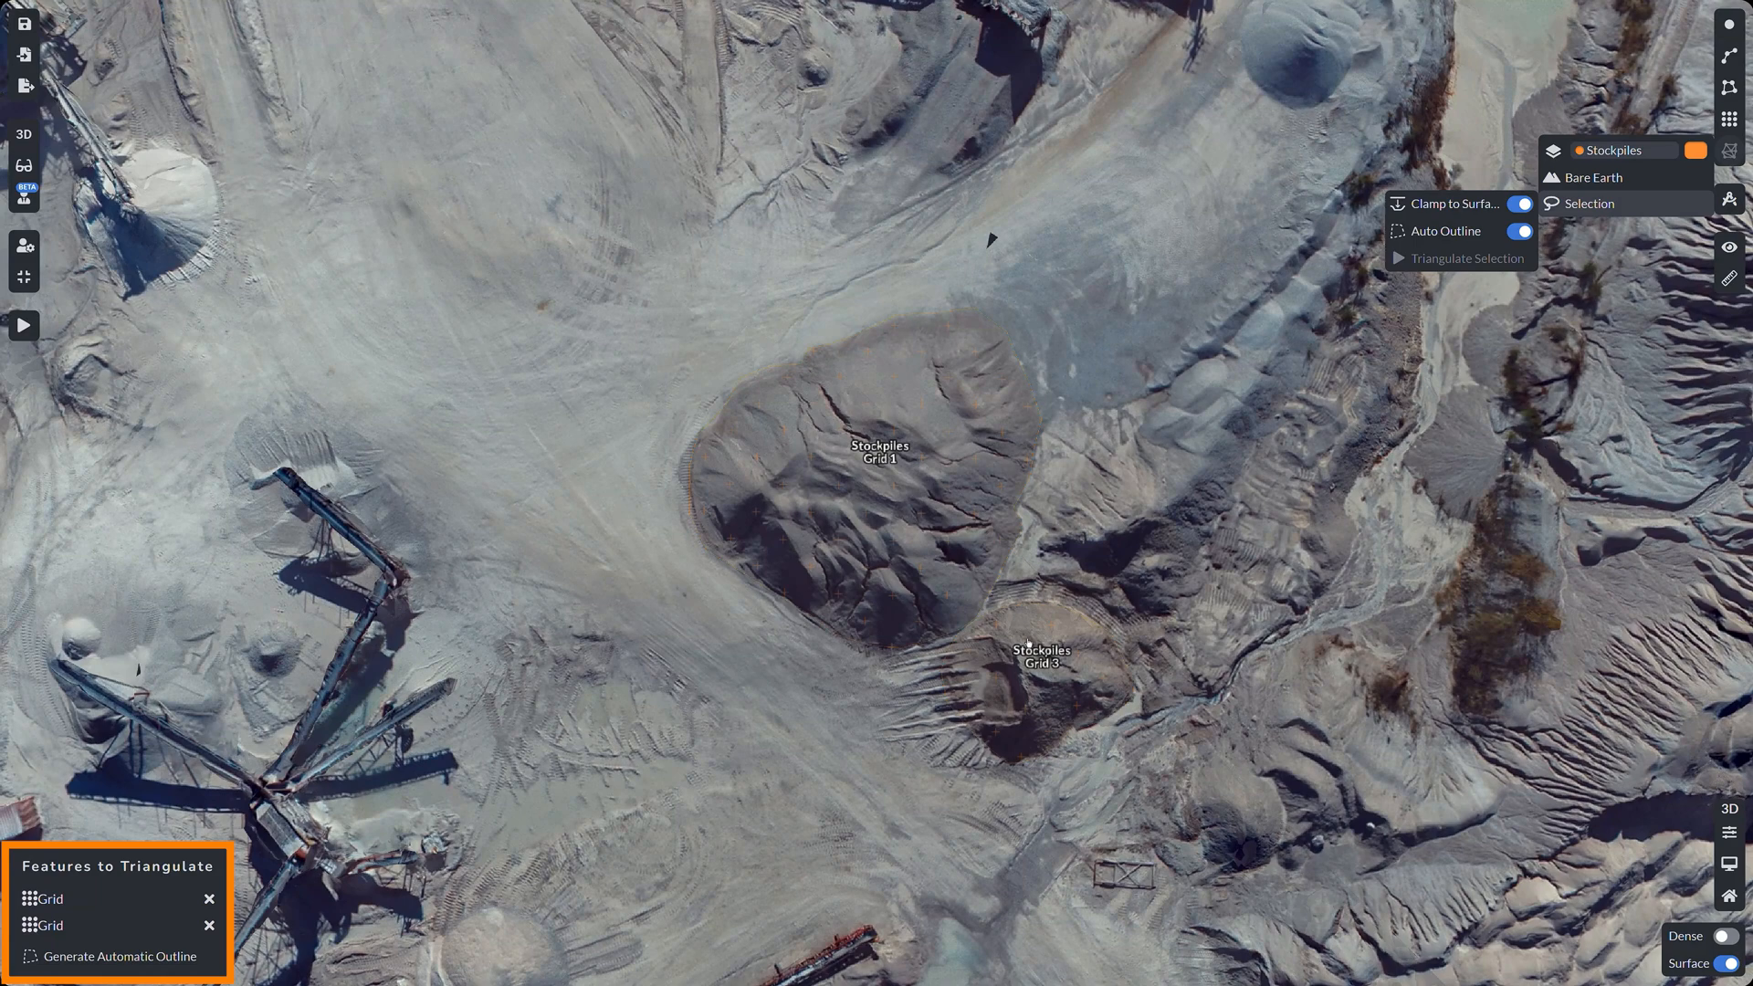
click(201, 957)
click(1414, 258)
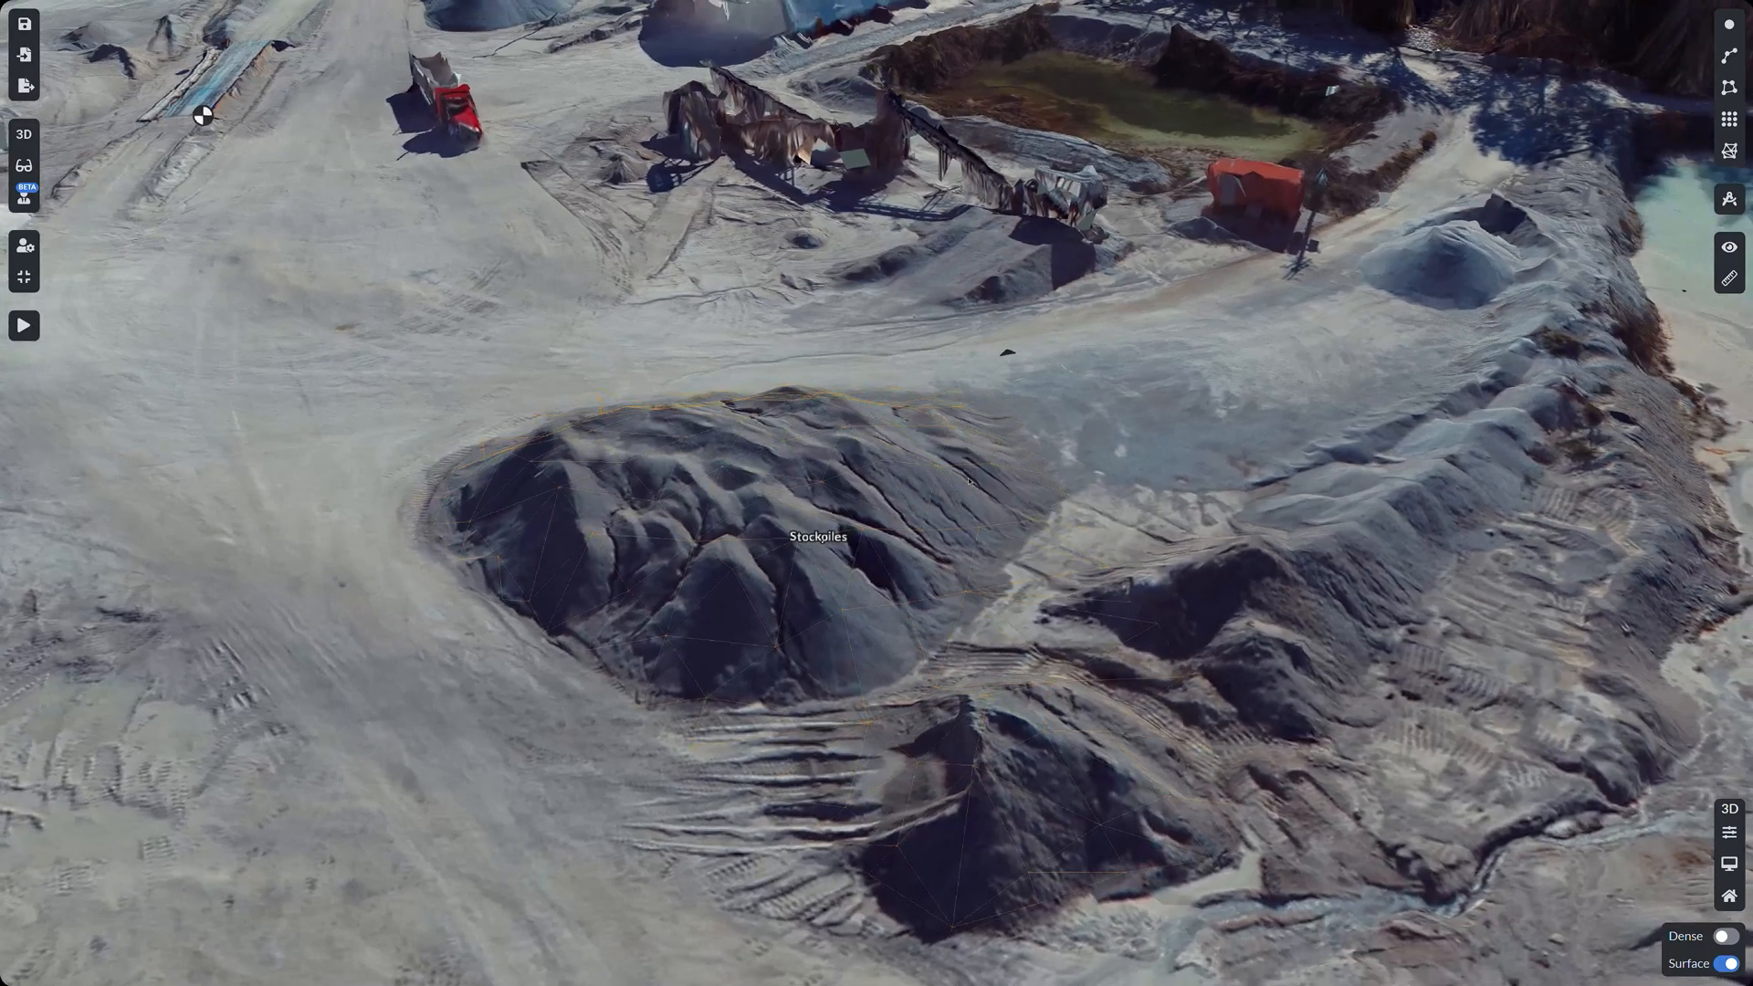
Step: Orbit the stockpile, pond and quarry TINs in 3D, then hide the surface model
middle_drag(945, 479, 1340, 480)
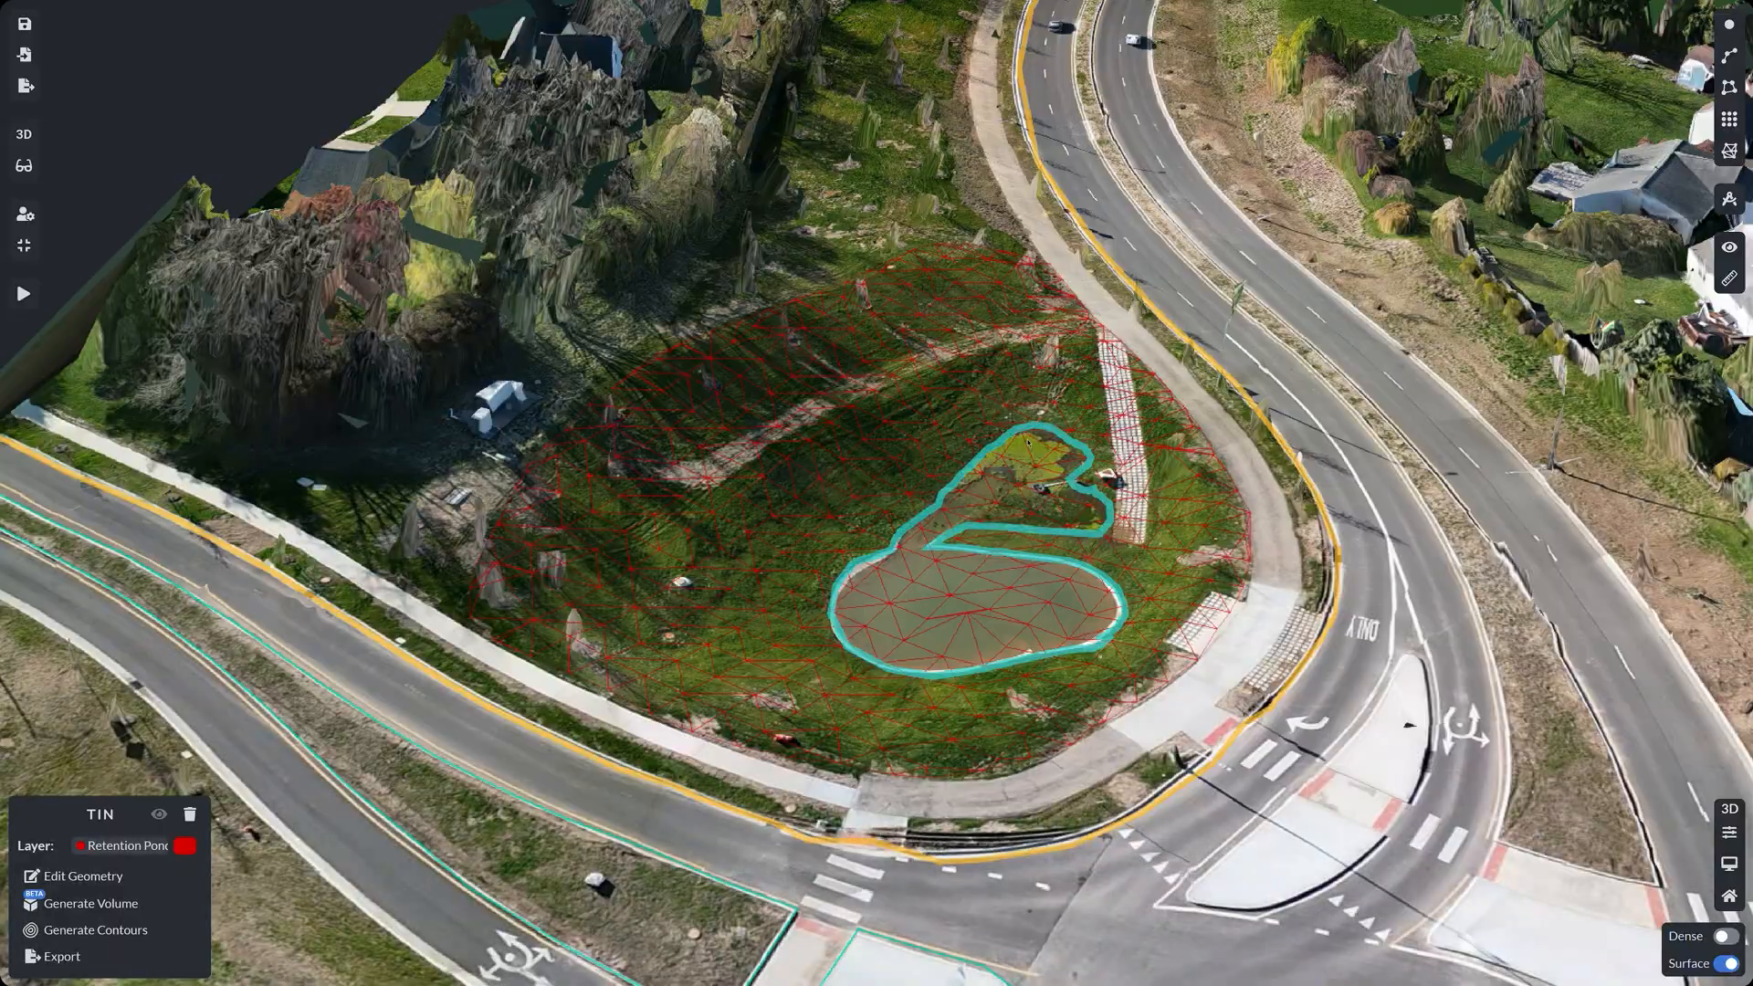
middle_drag(1029, 443, 867, 446)
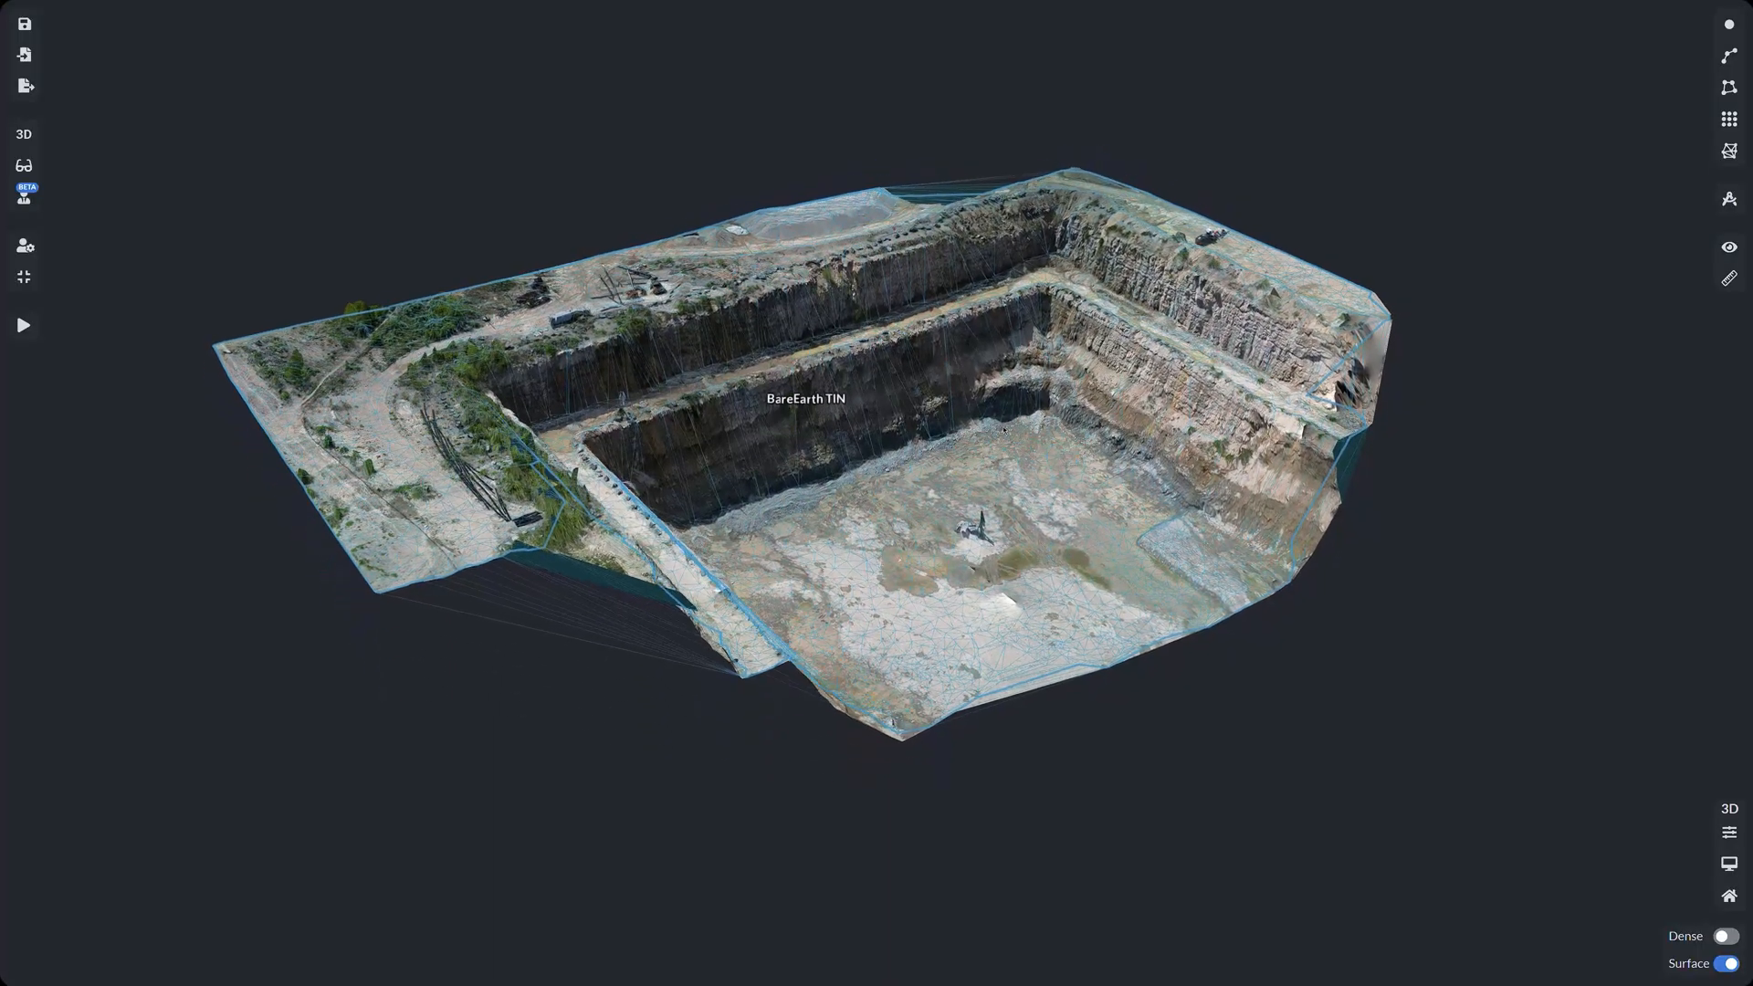
middle_drag(1005, 428, 1018, 462)
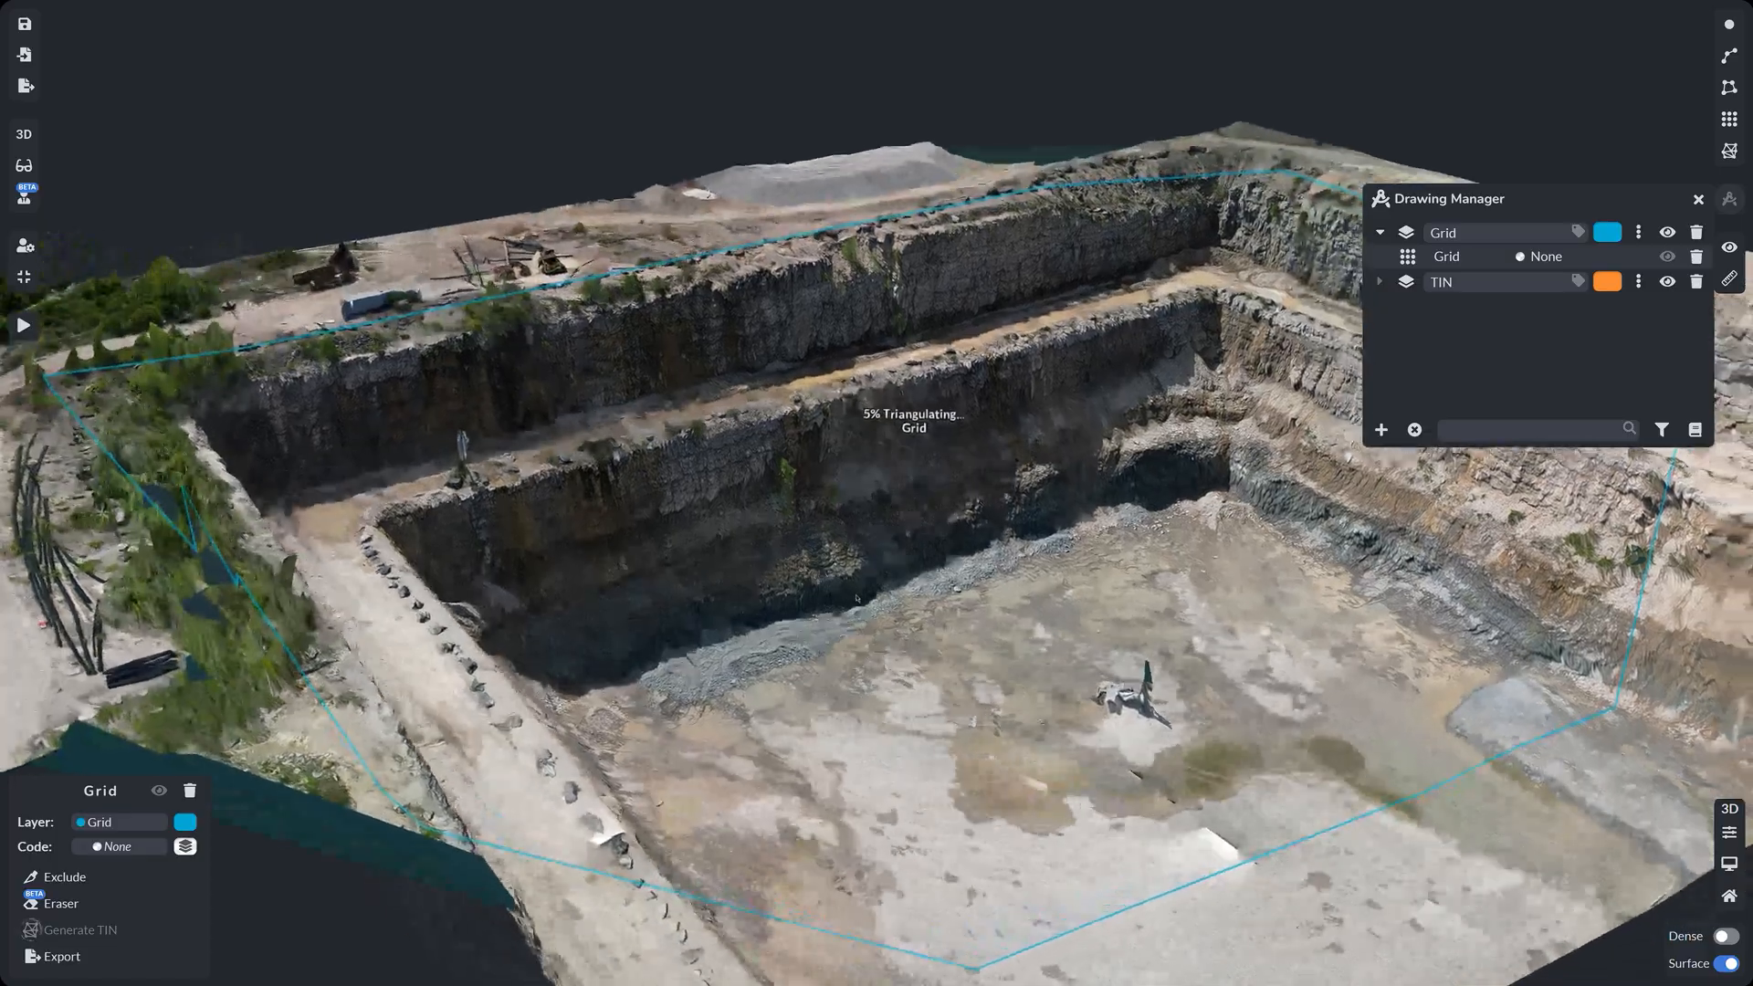
middle_drag(857, 599, 1135, 622)
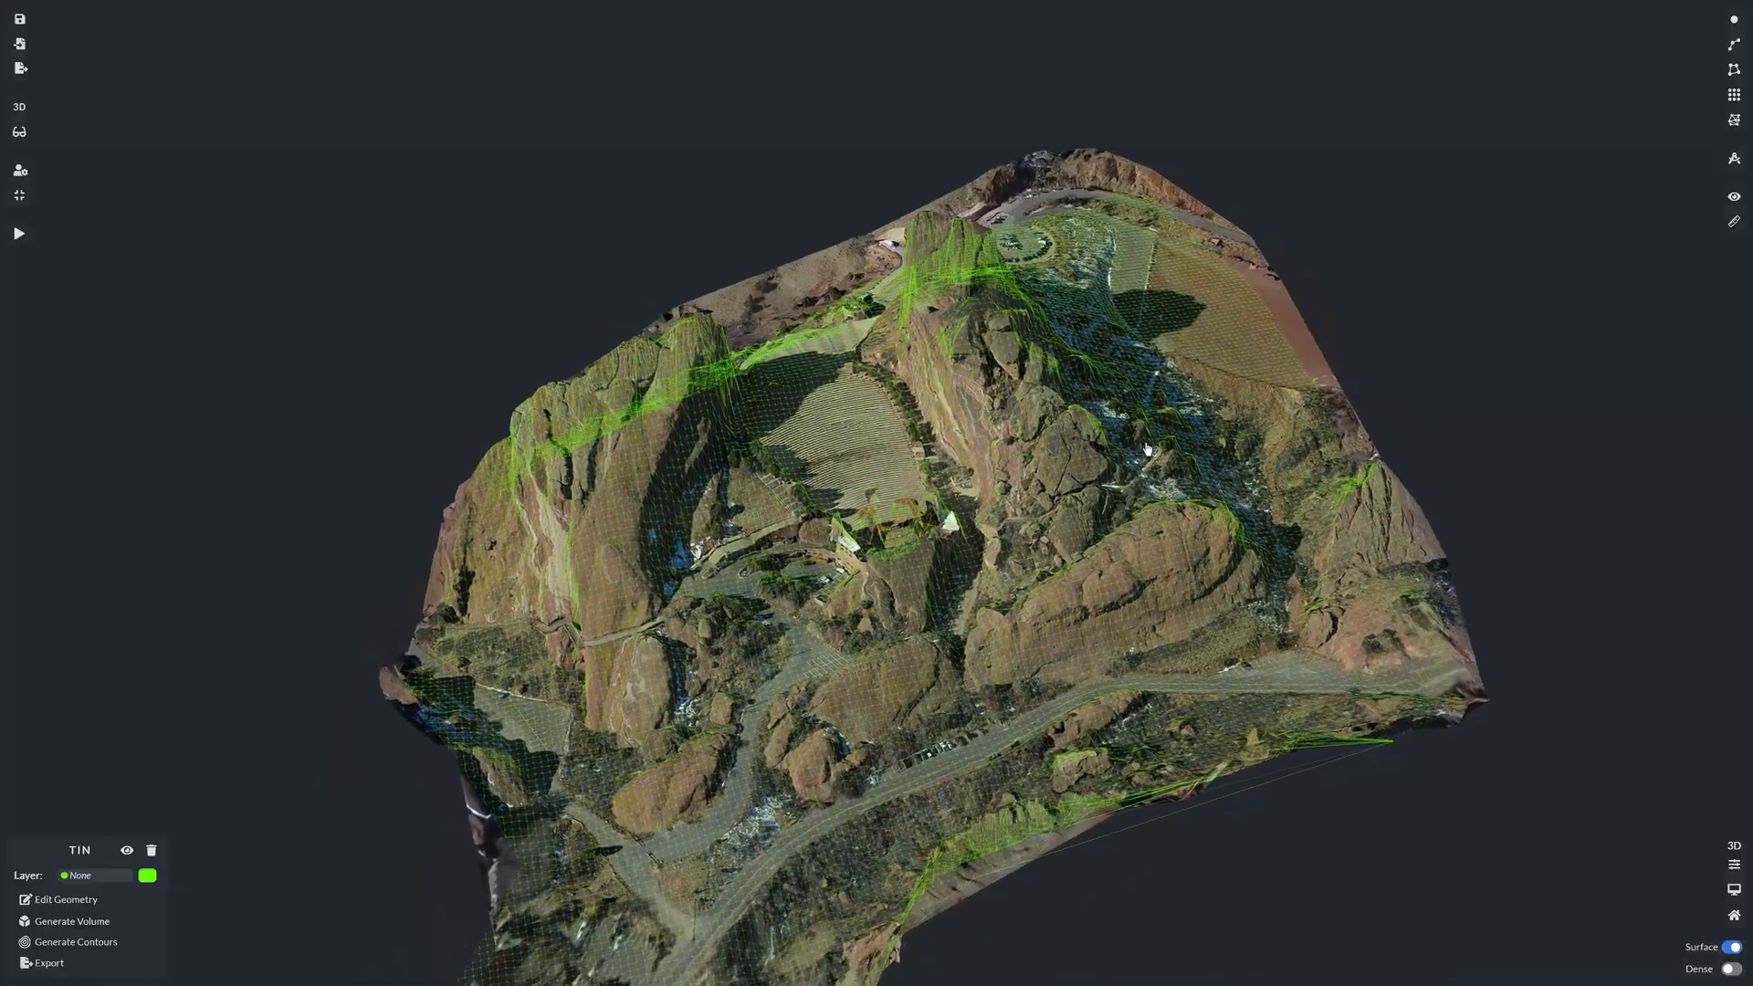
middle_drag(1147, 448, 1422, 435)
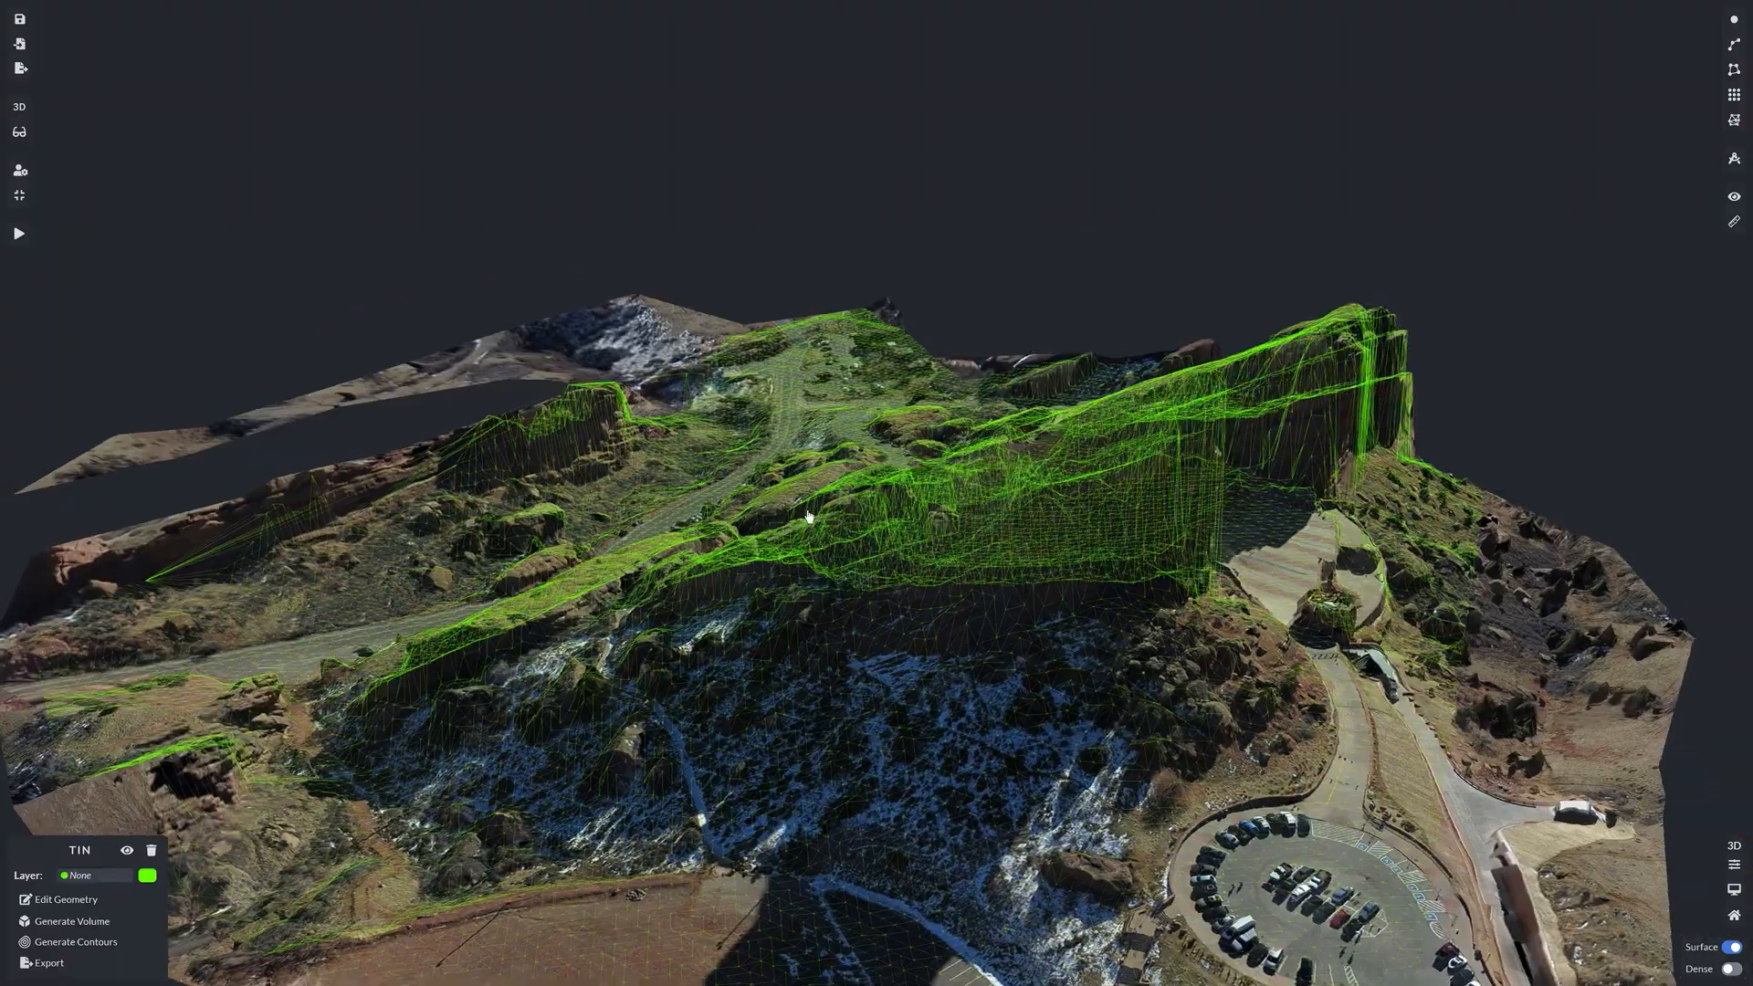
middle_drag(809, 517, 881, 516)
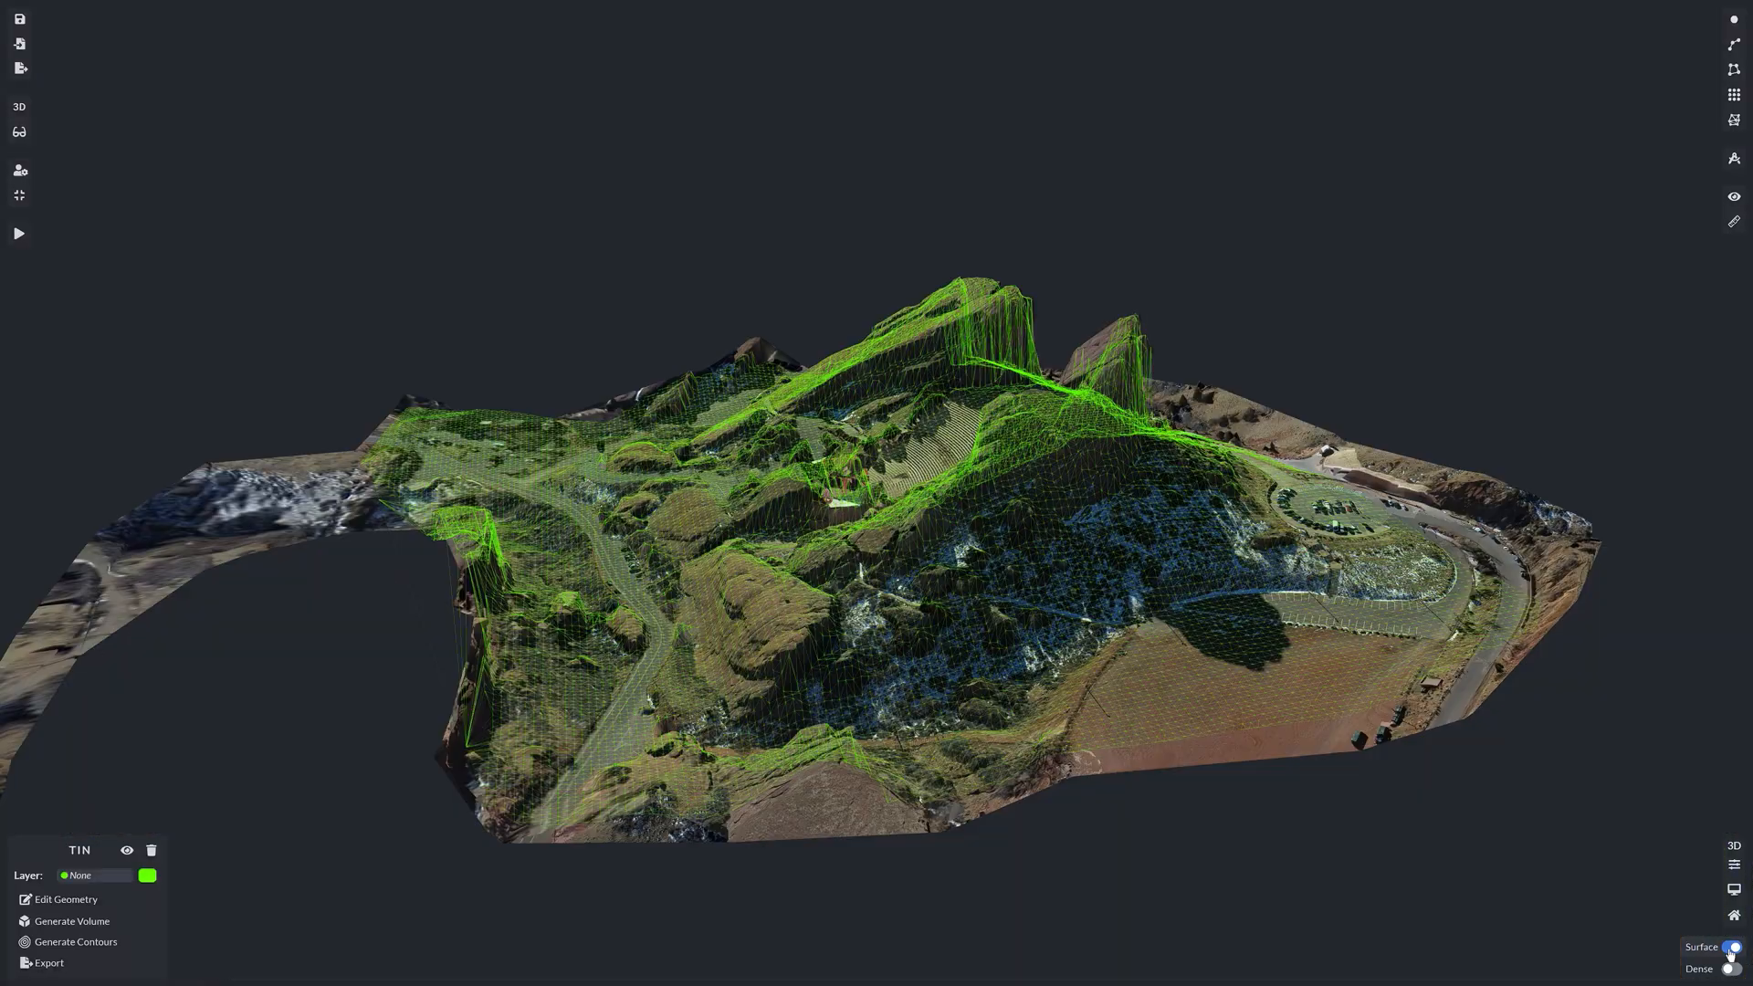
click(1729, 951)
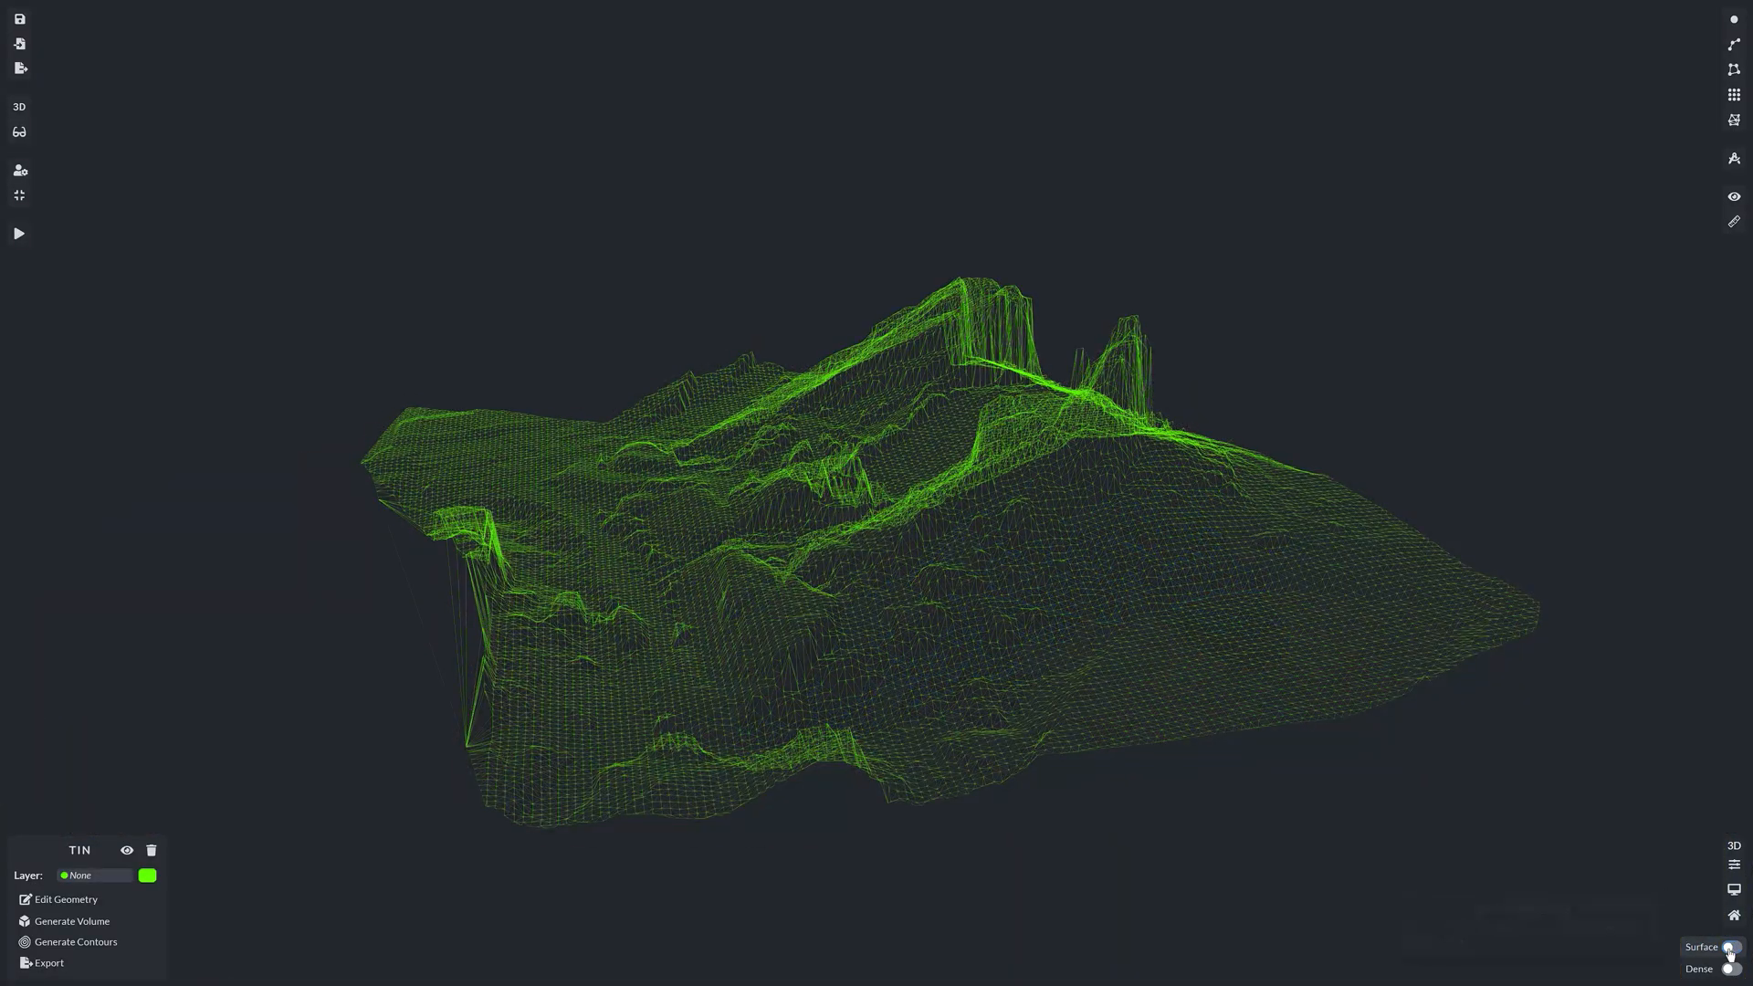
Step: Turn the terrain surface back on under the green TIN and bring up Generate Volume options
click(1730, 950)
drag(1082, 613, 674, 507)
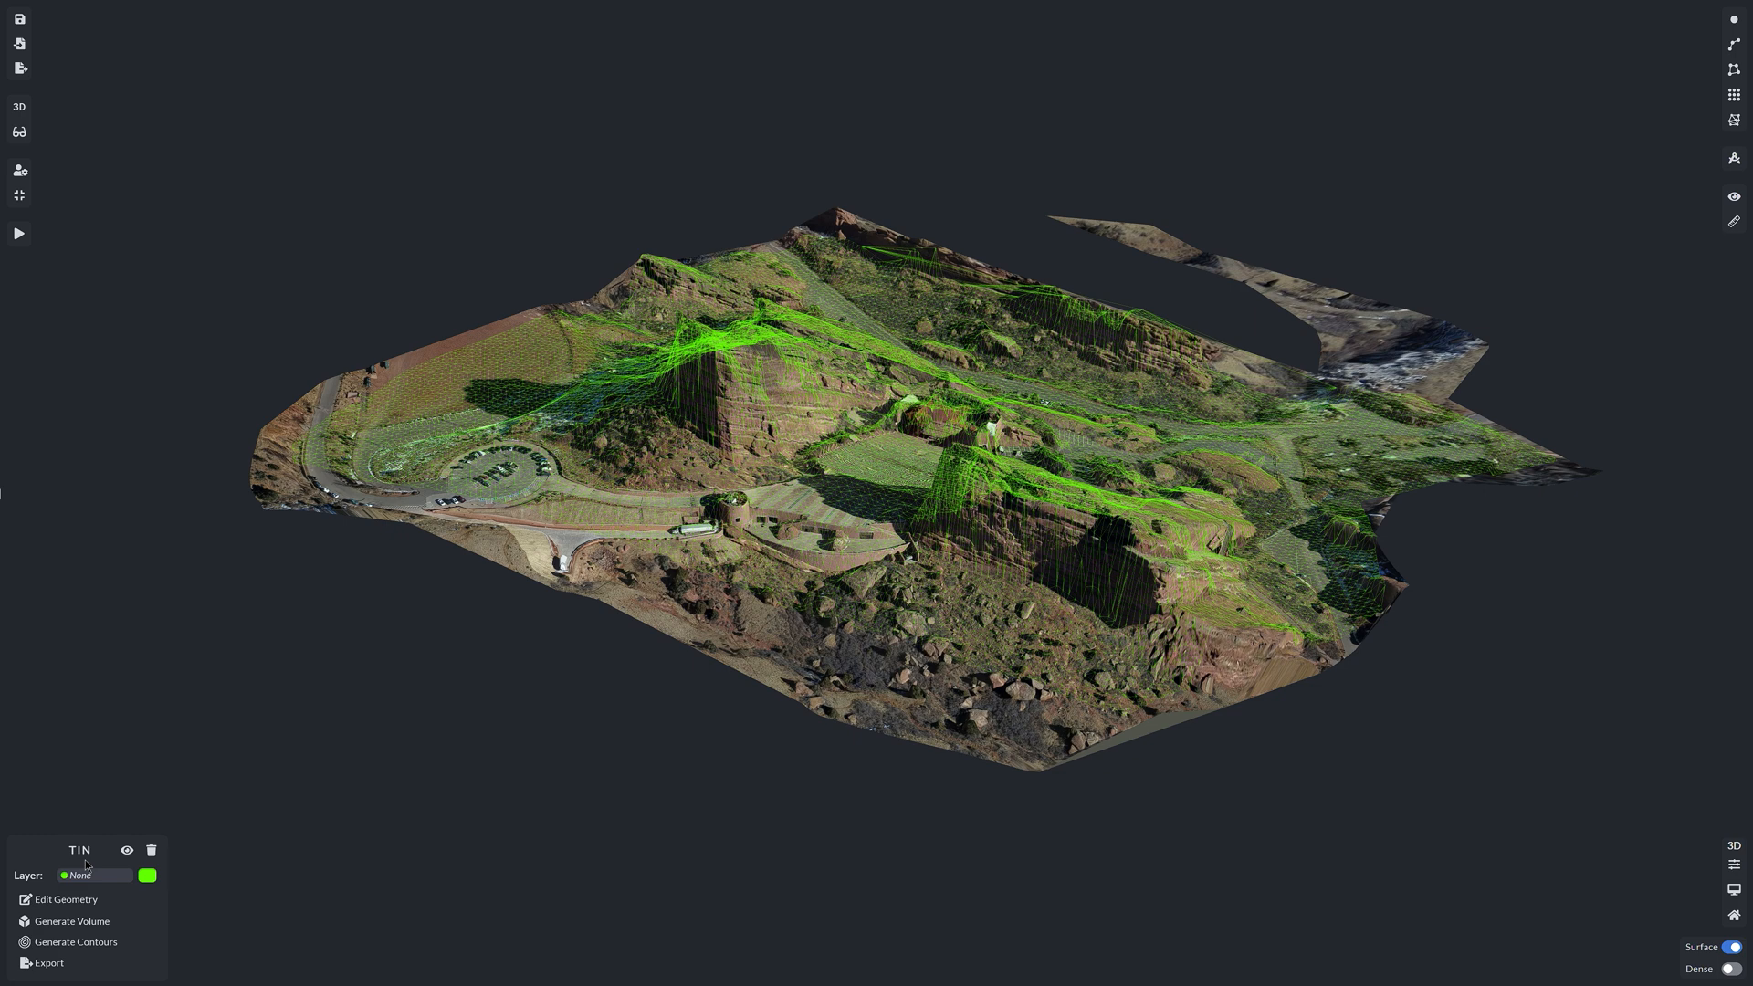
click(79, 899)
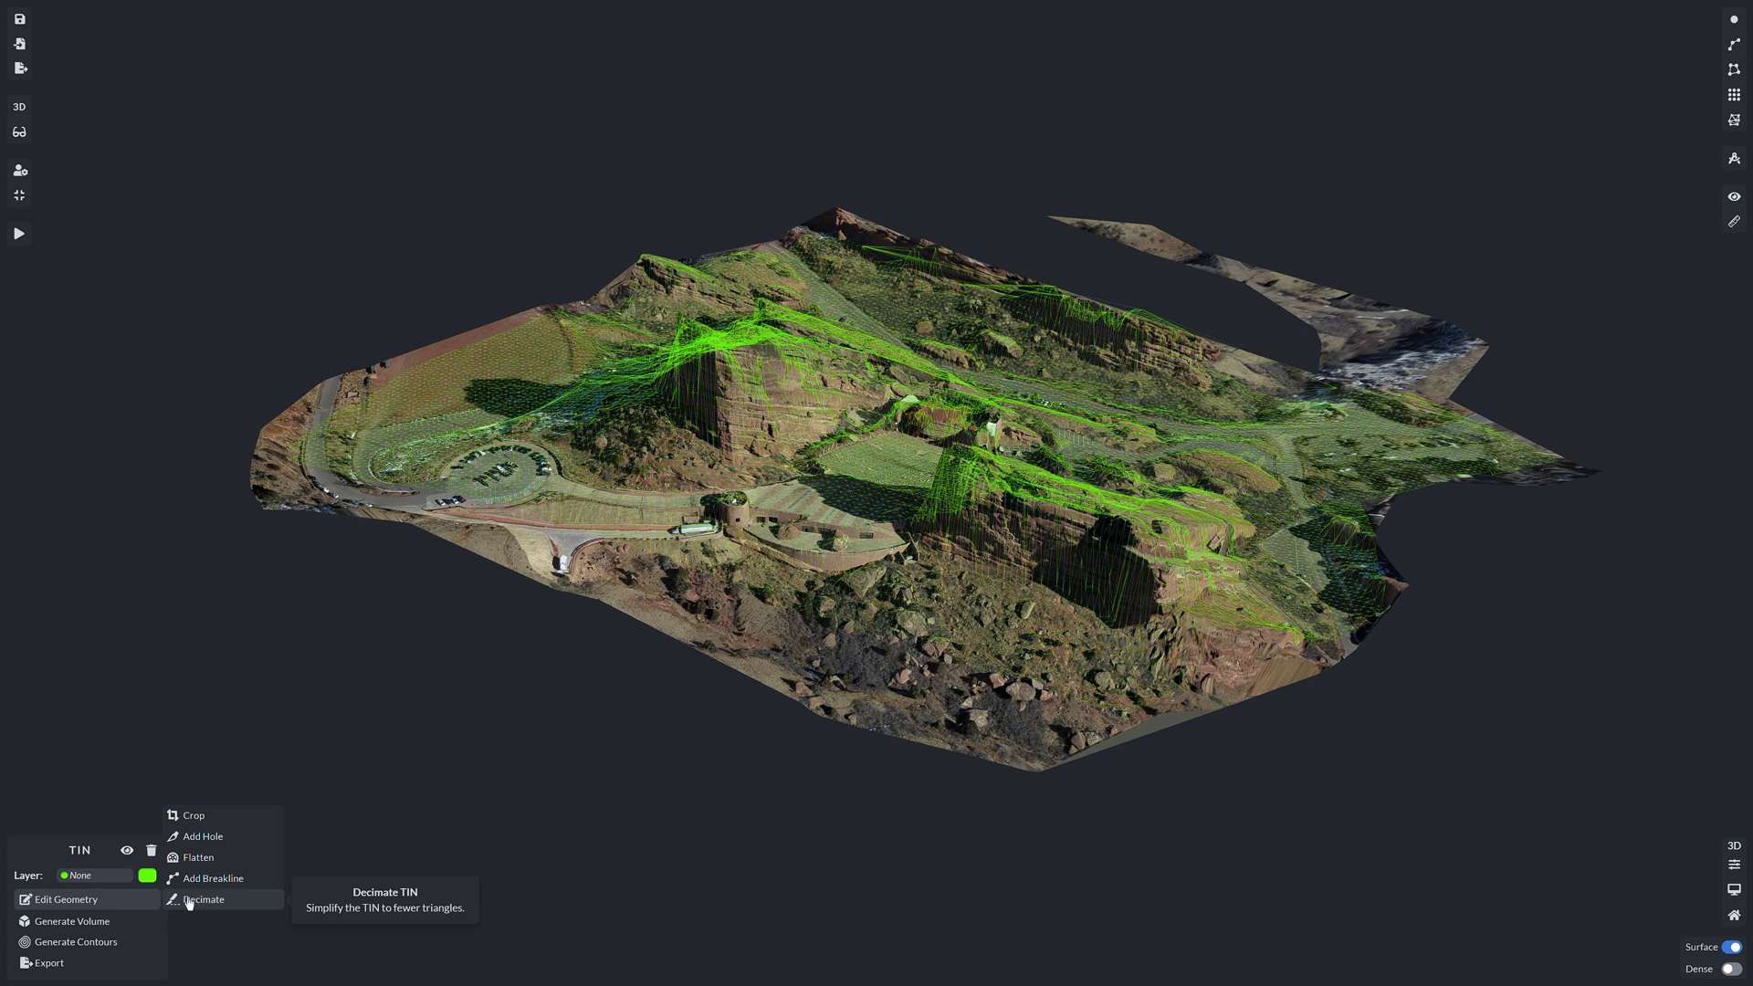
mouse_move(81, 930)
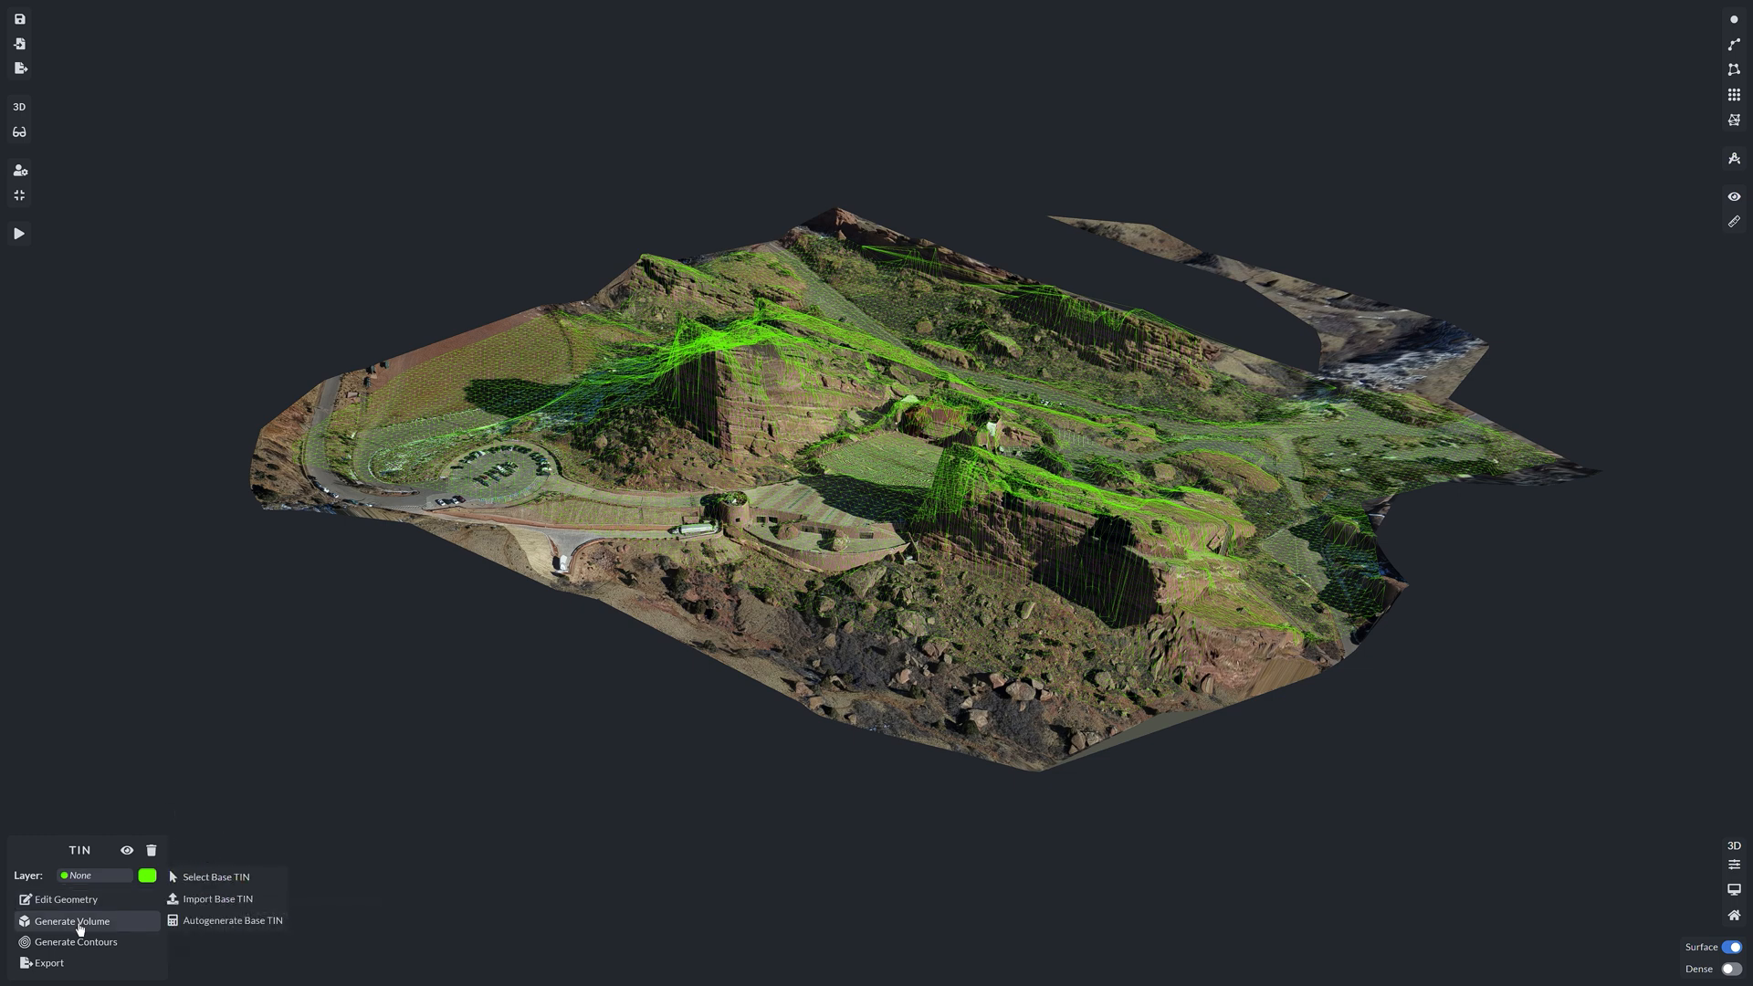
Step: Compute cut and fill (33790678.27 ft-us³) against an autogenerated base TIN and toggle both displays
click(196, 922)
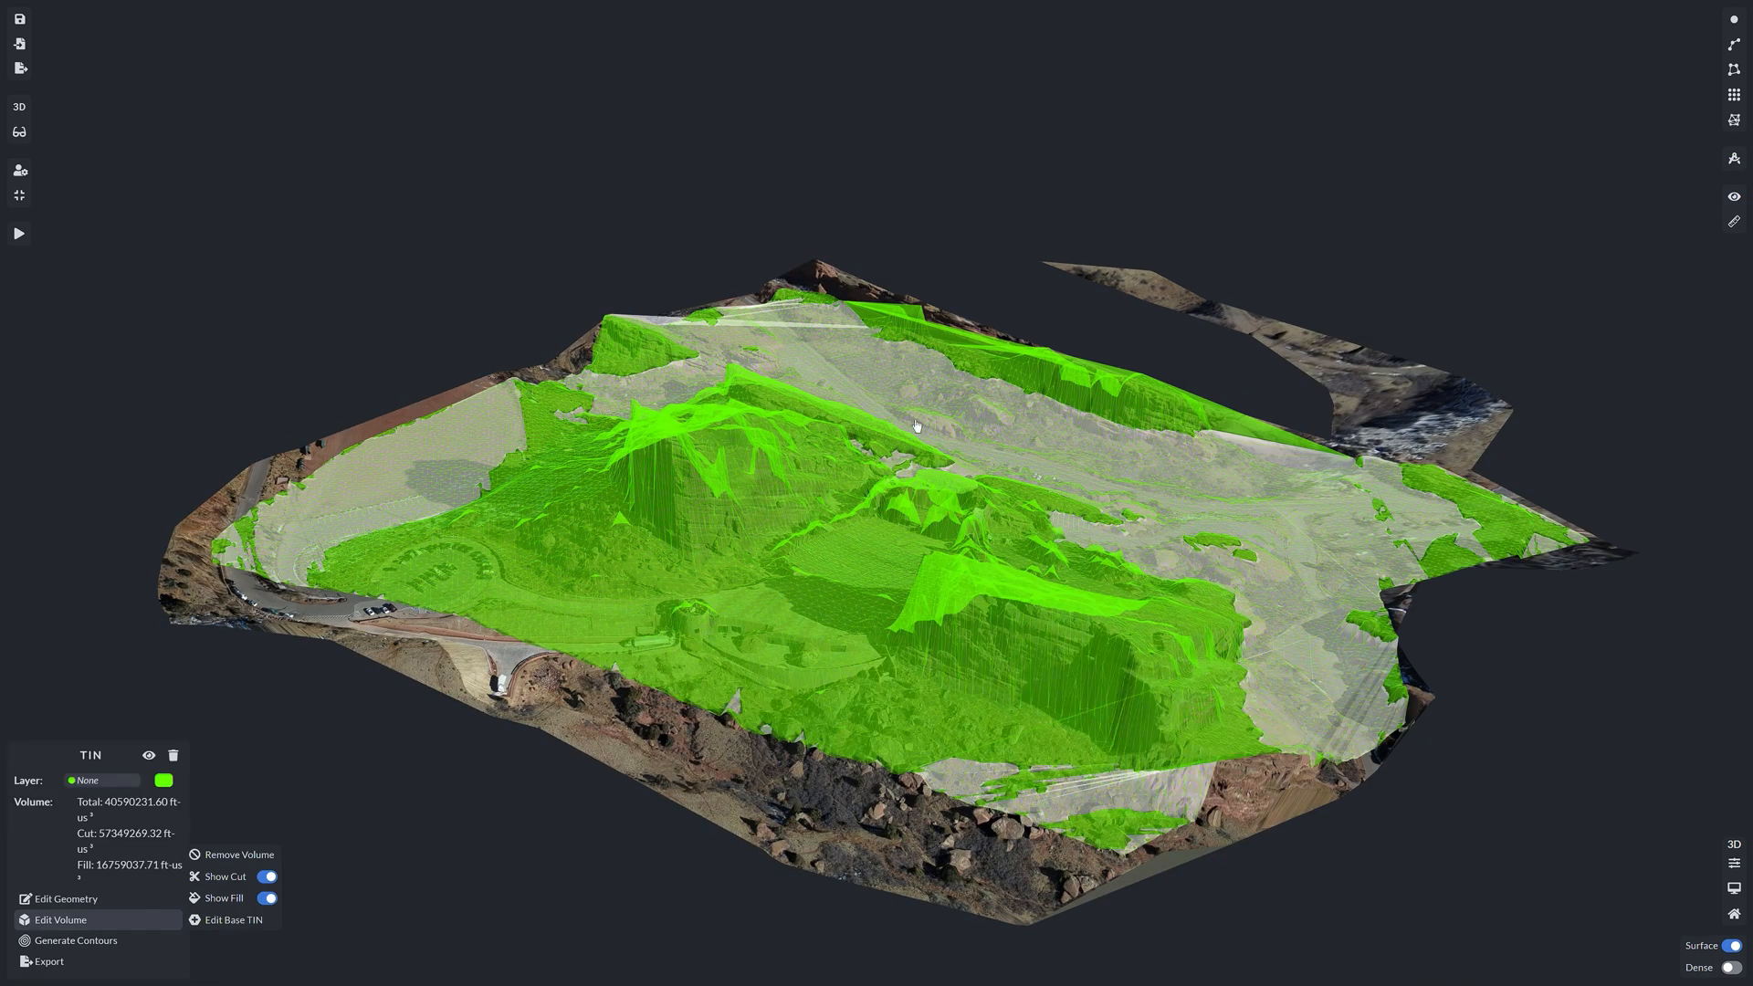
drag(985, 433, 713, 394)
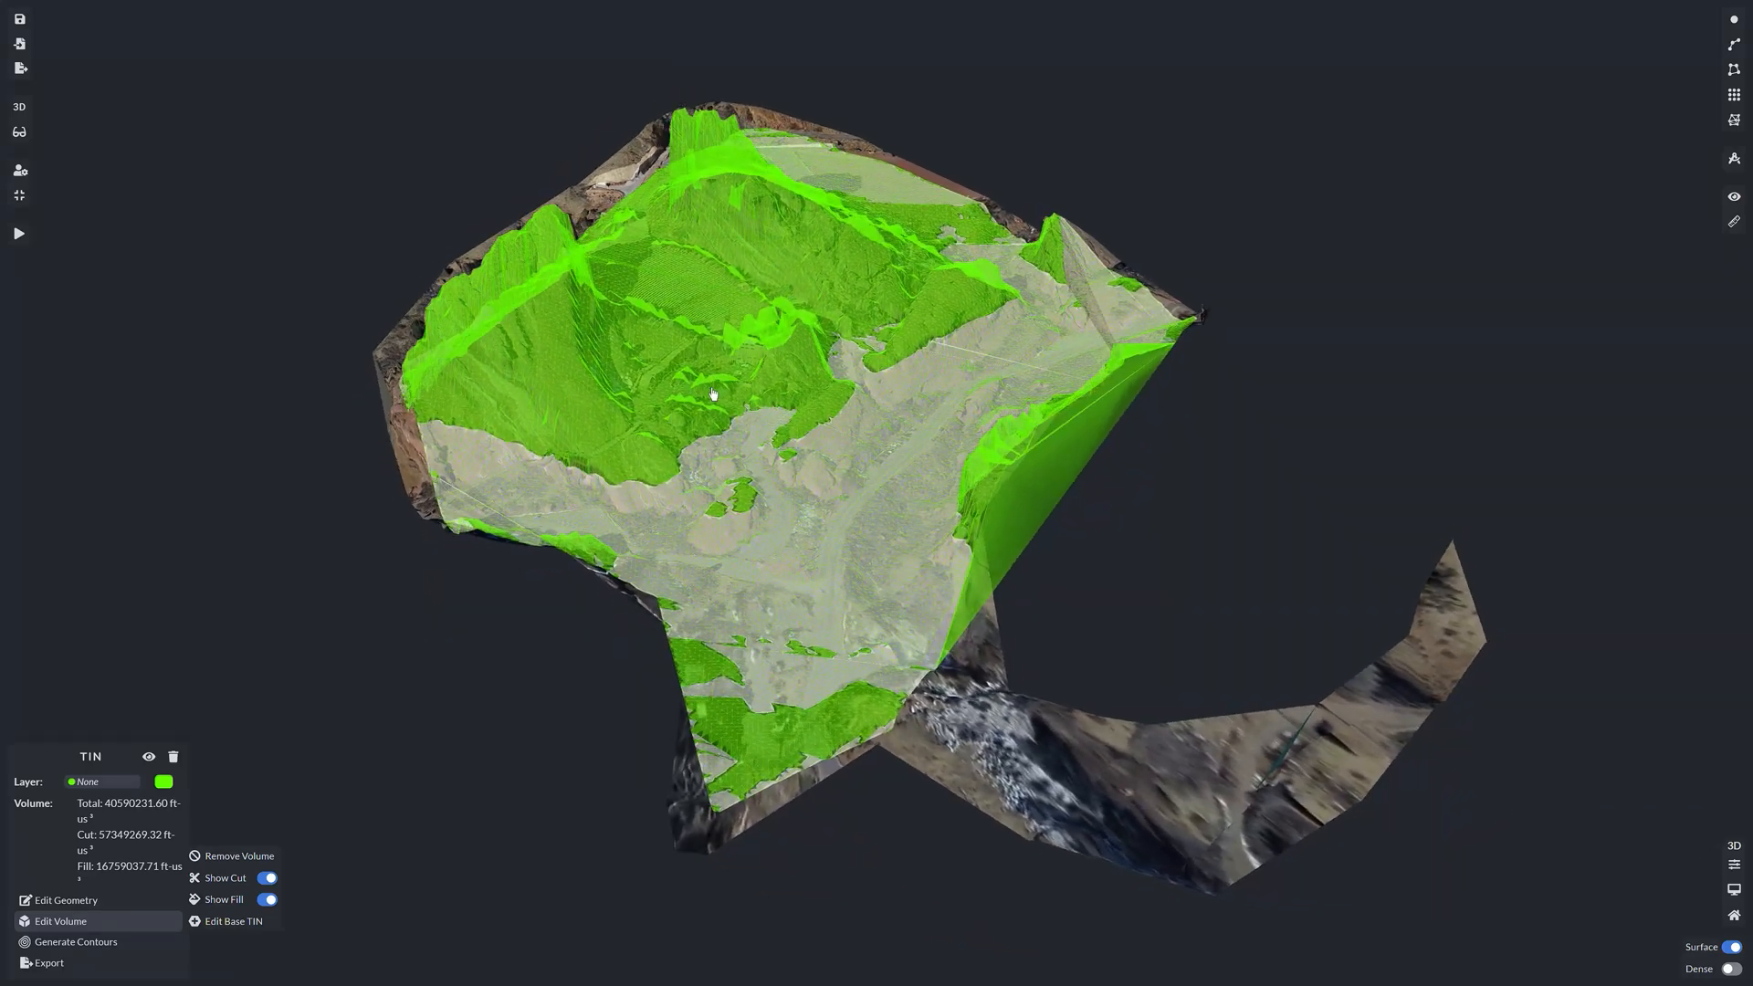
click(268, 879)
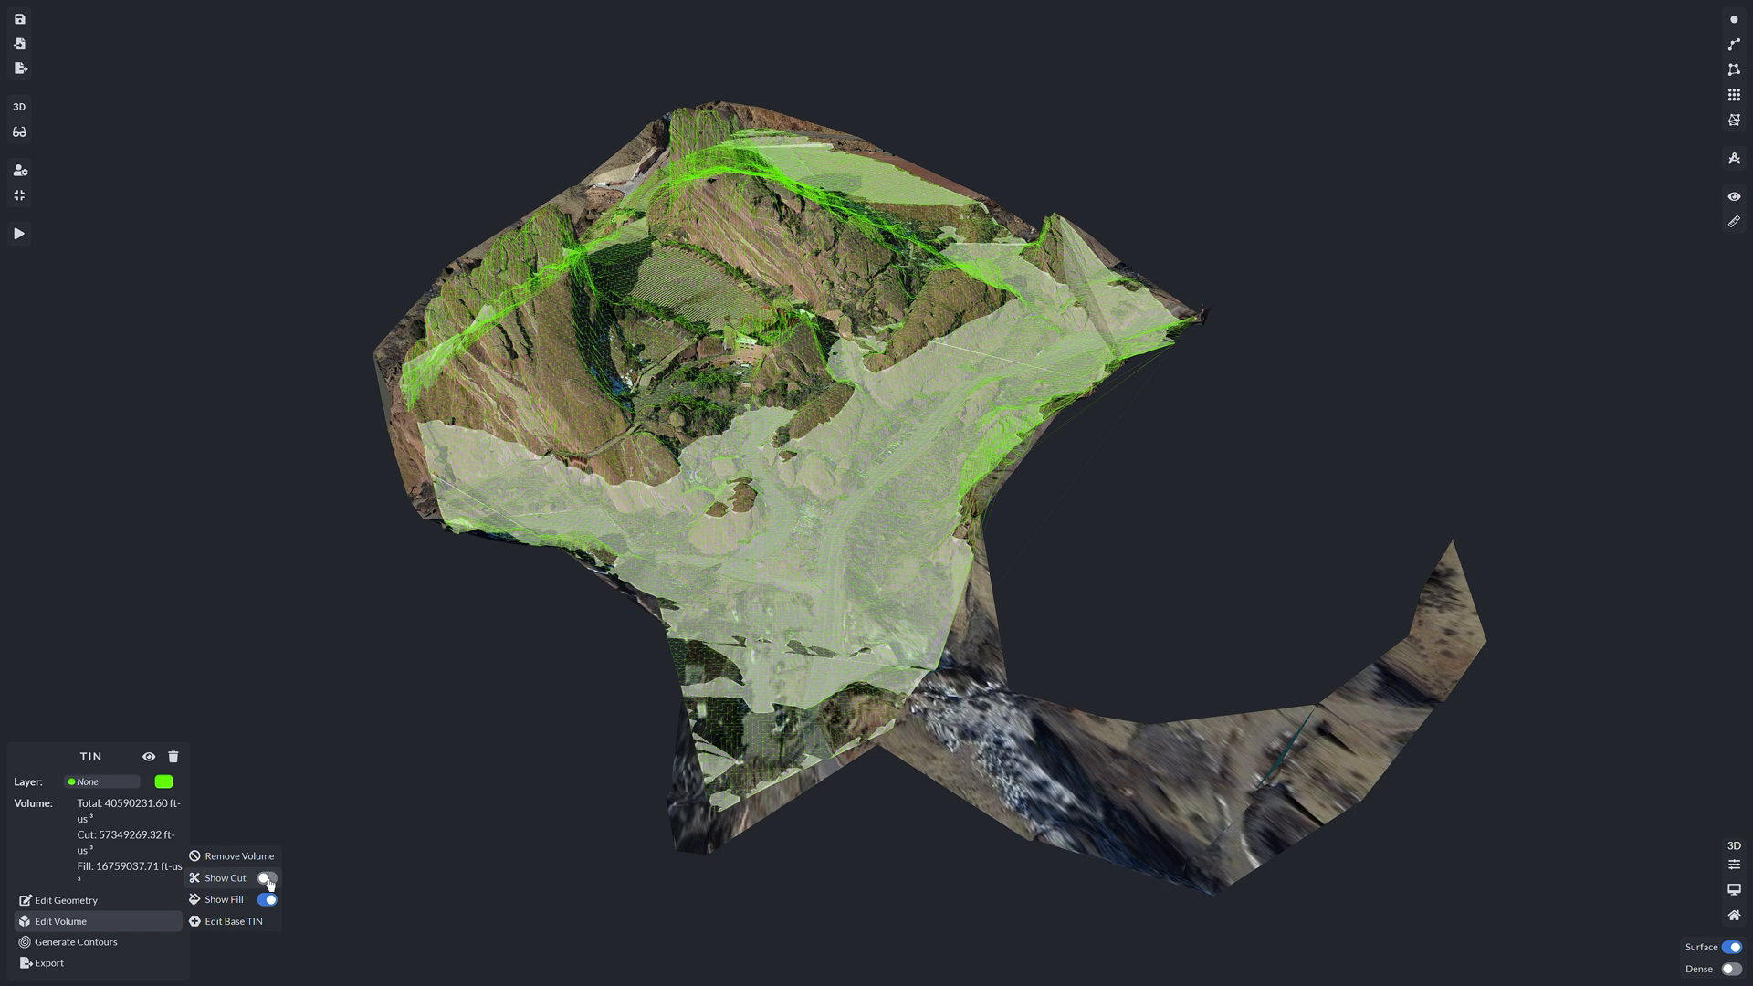
click(267, 879)
click(269, 901)
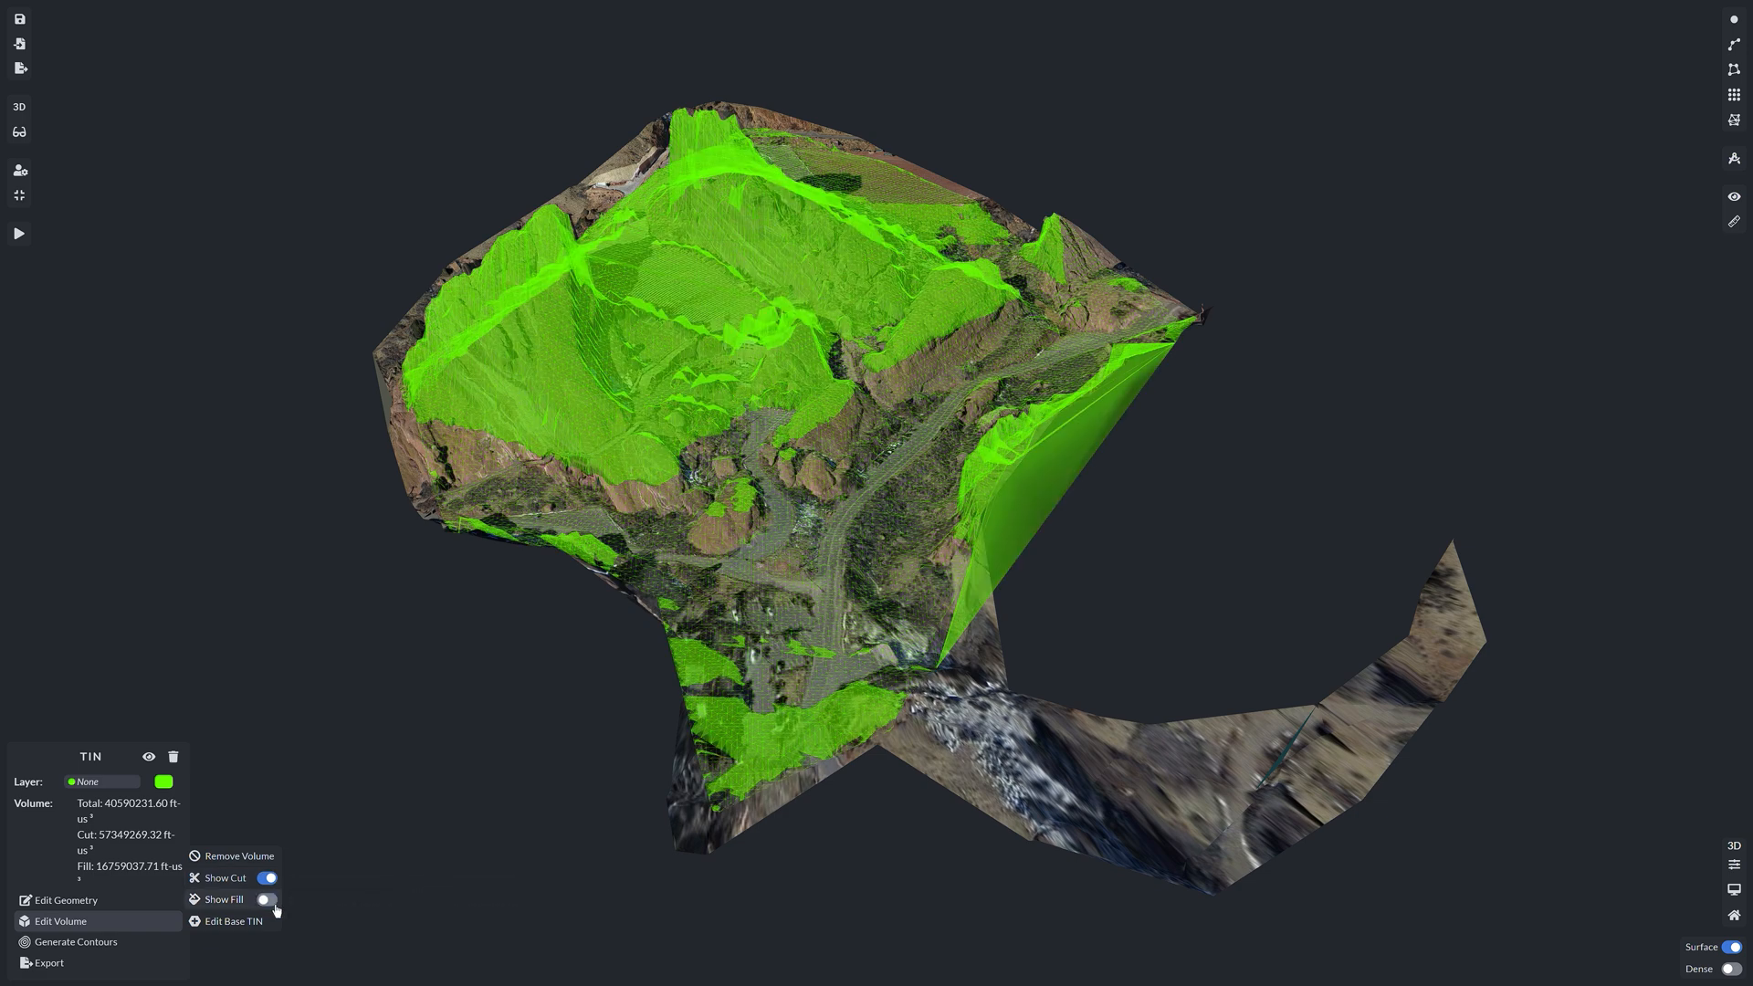
click(269, 900)
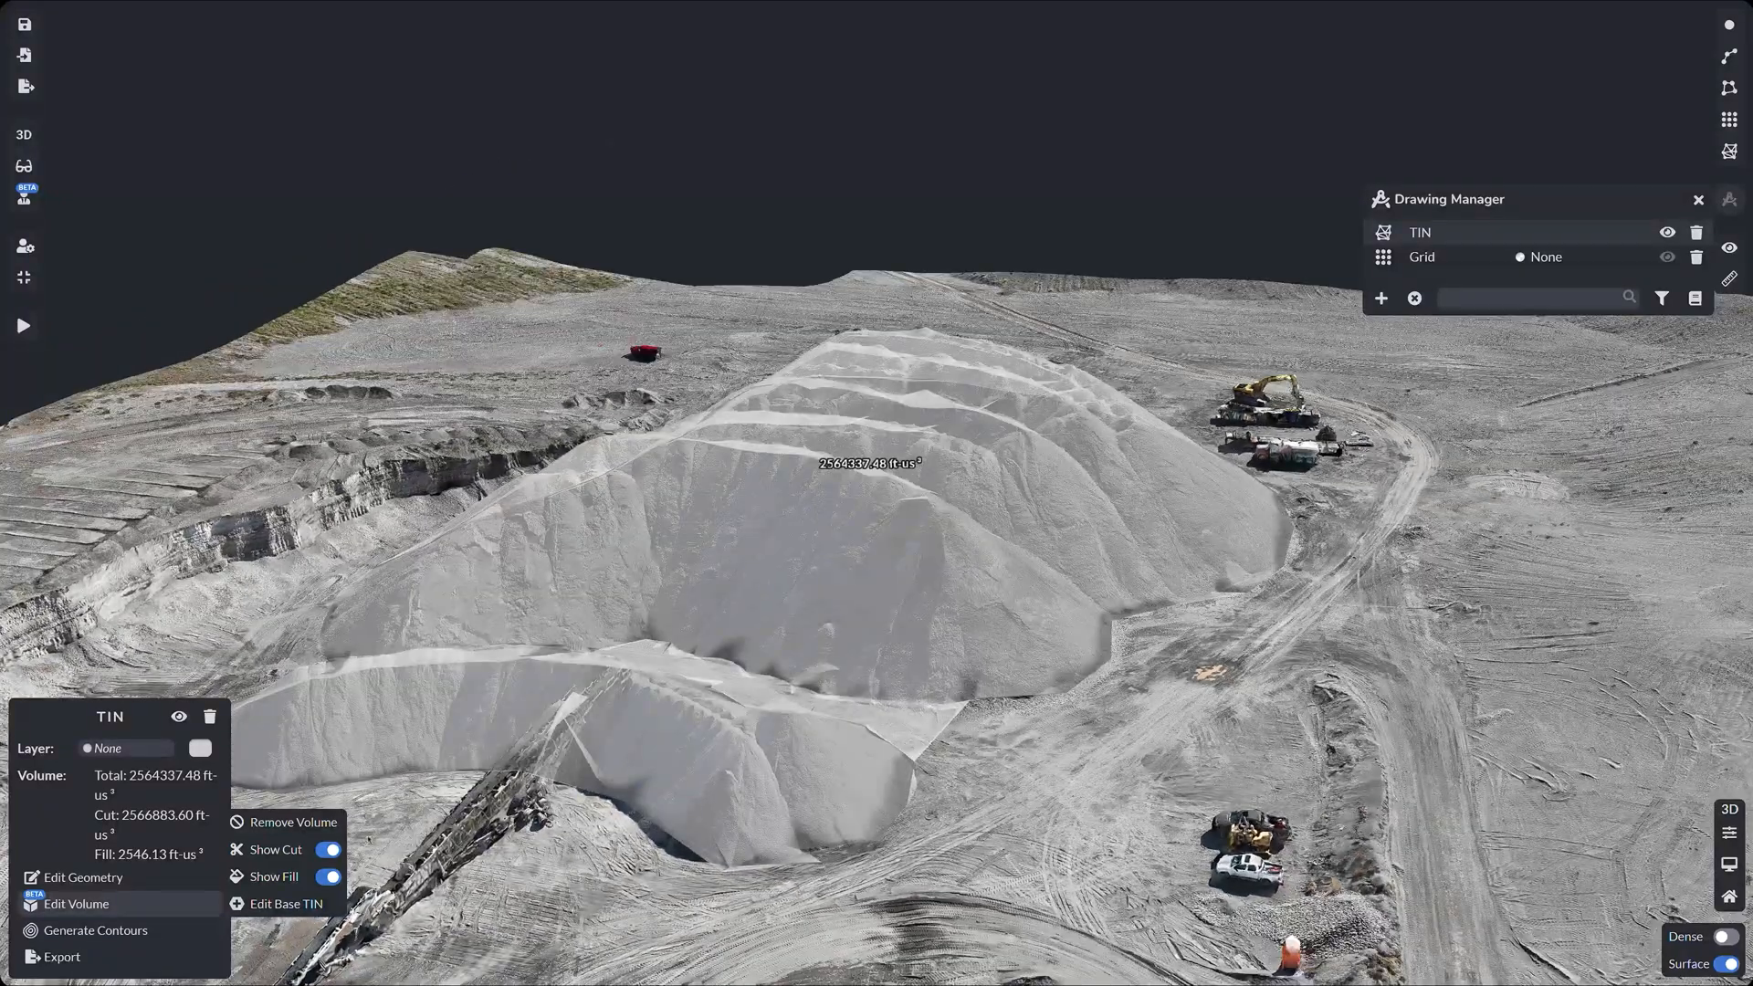
Step: Toggle the stockpile's cut and fill volumes, then generate contour lines from the TIN
click(327, 850)
click(327, 850)
click(329, 876)
click(329, 876)
drag(589, 736, 695, 720)
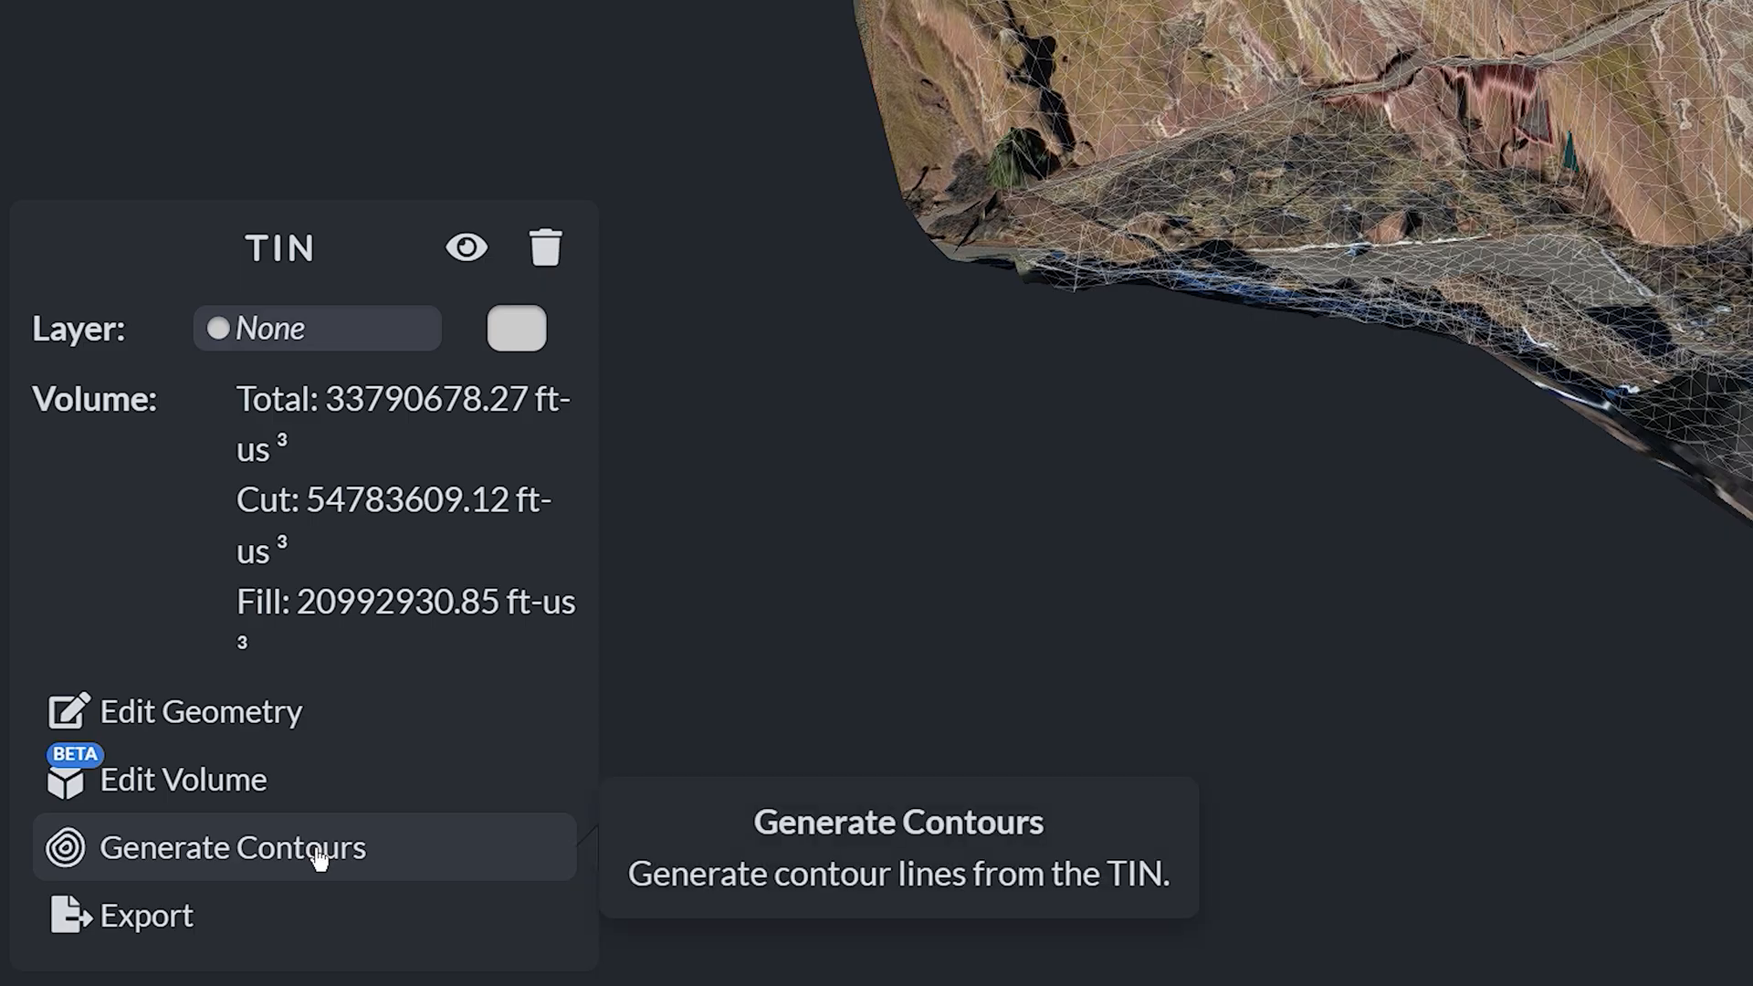
click(320, 849)
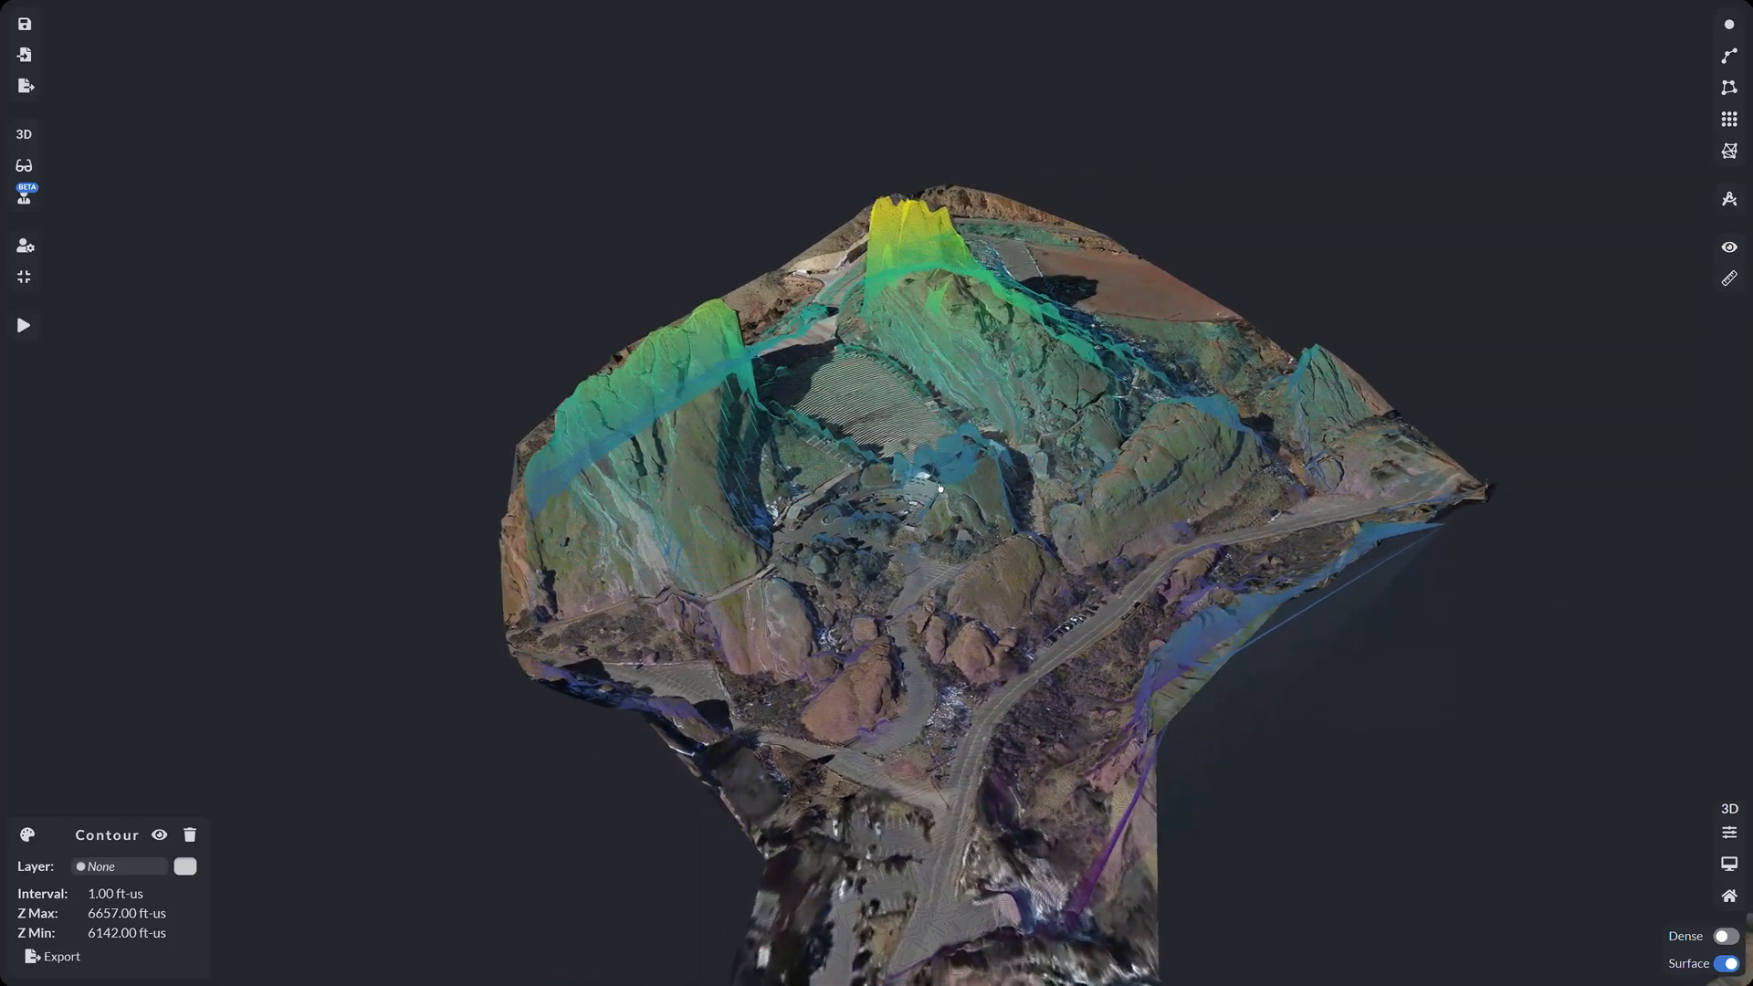